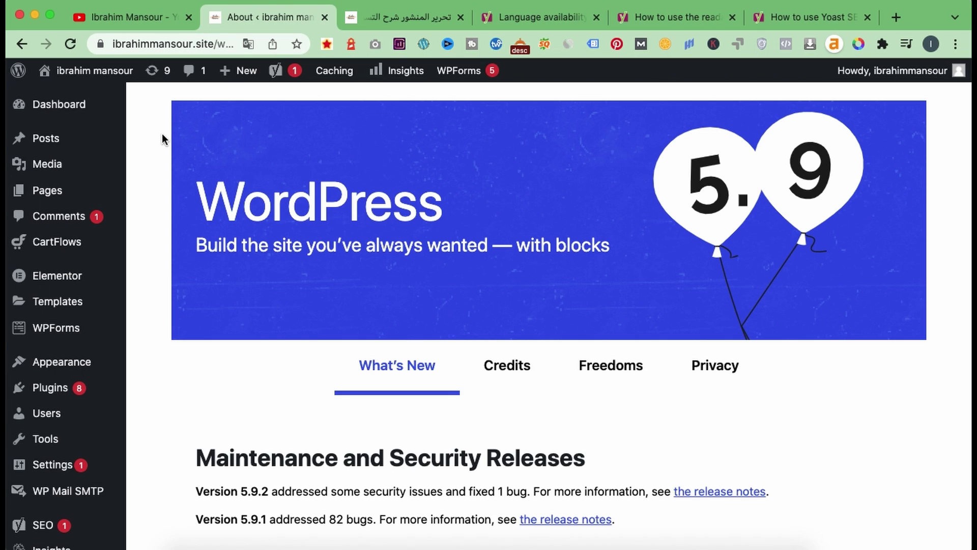
Step: Open the WordPress page for adding new plugins
mouse_move(74, 525)
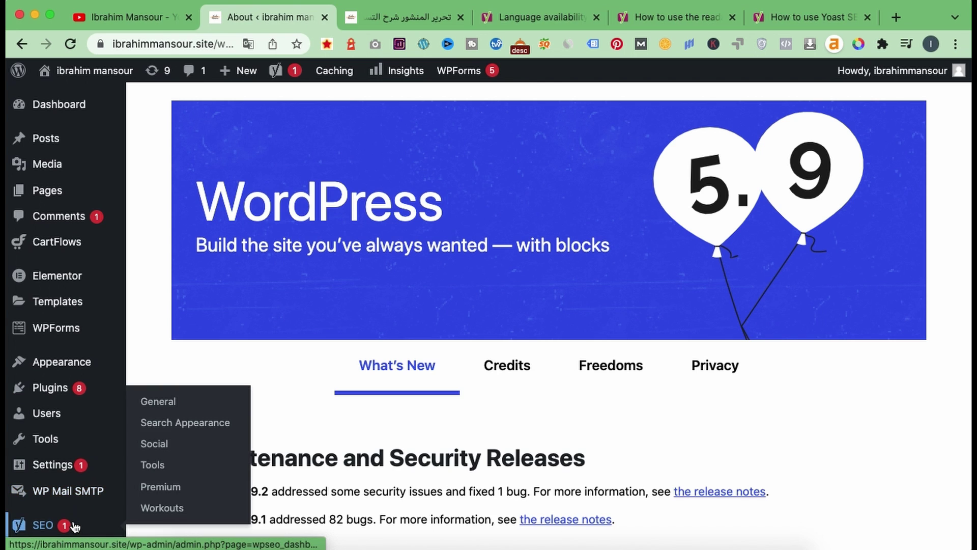
scroll(31, 392, "down", 3)
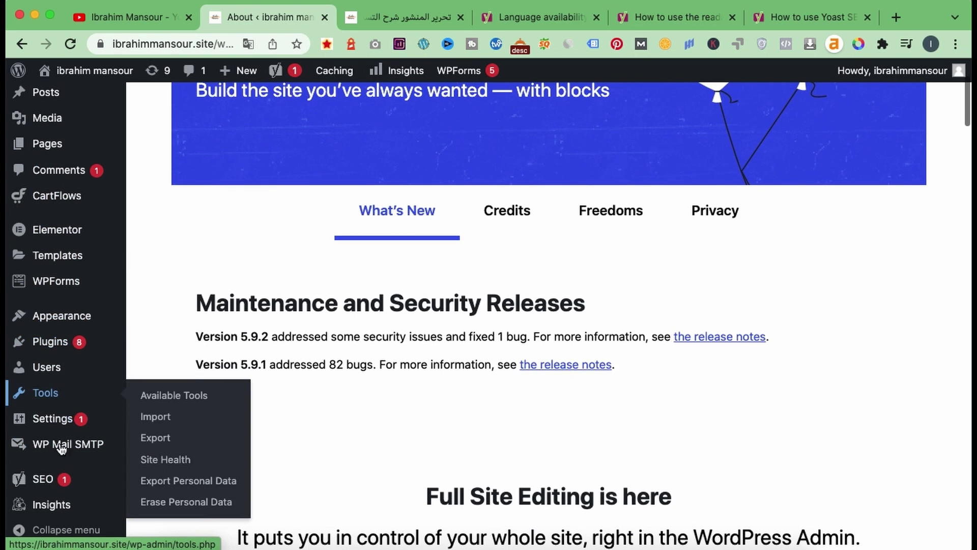
mouse_move(50, 488)
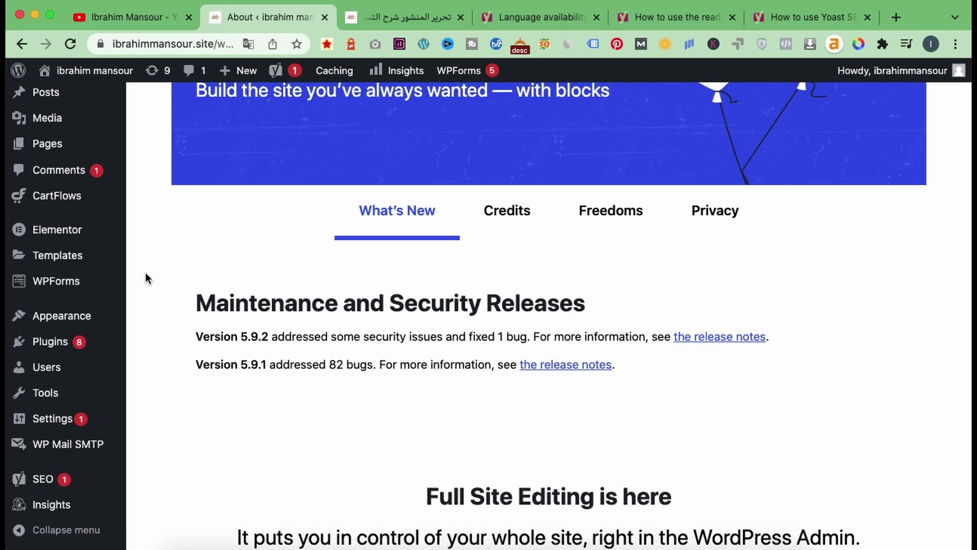
mouse_move(72, 351)
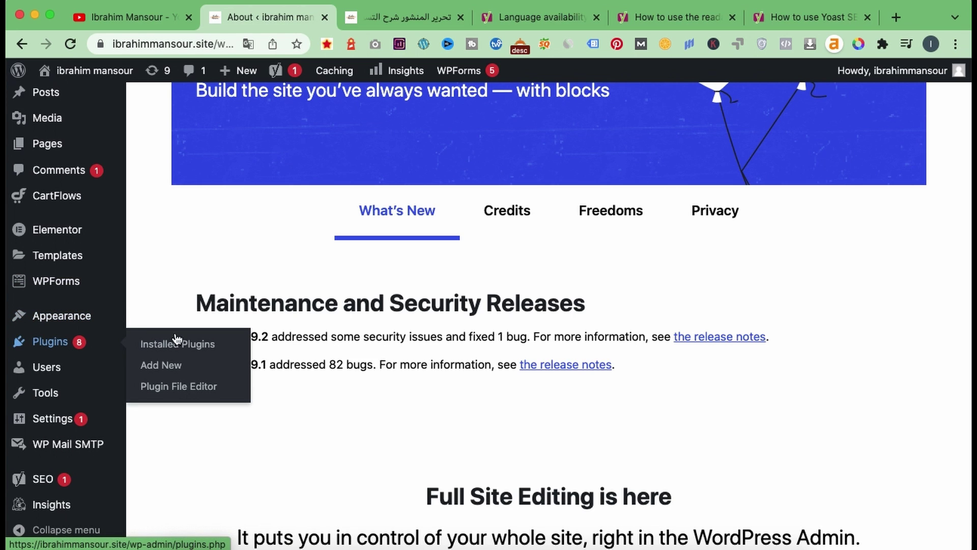
left_click(184, 373)
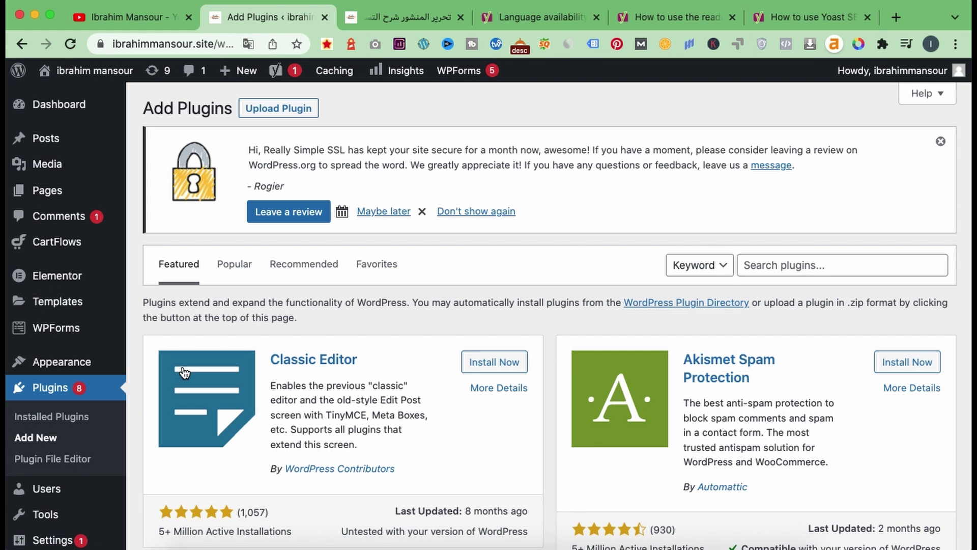
Step: Search the plugin directory for "yoast seo"
left_click(790, 270)
type("غخشس")
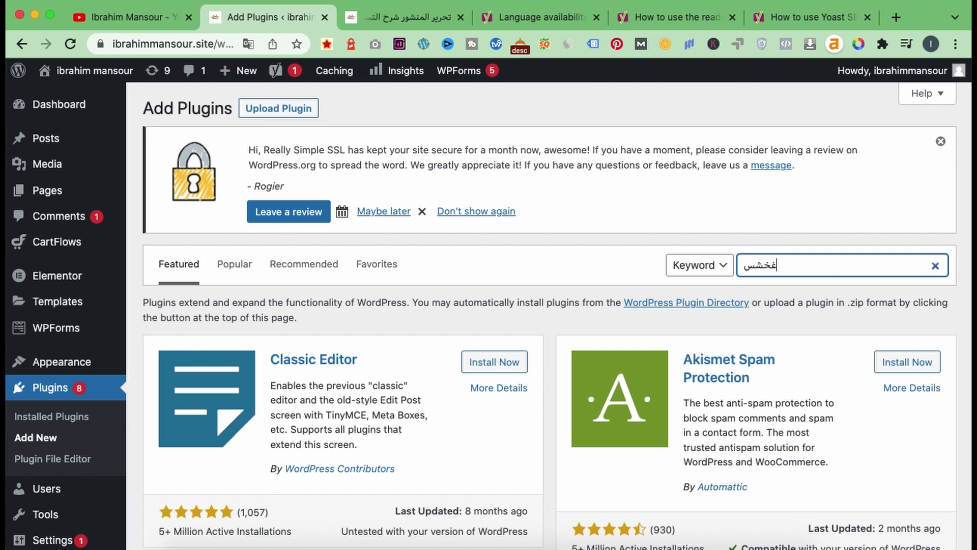
key("BackSpace")
key("BackSpace")
key("BackSpace")
key("BackSpace")
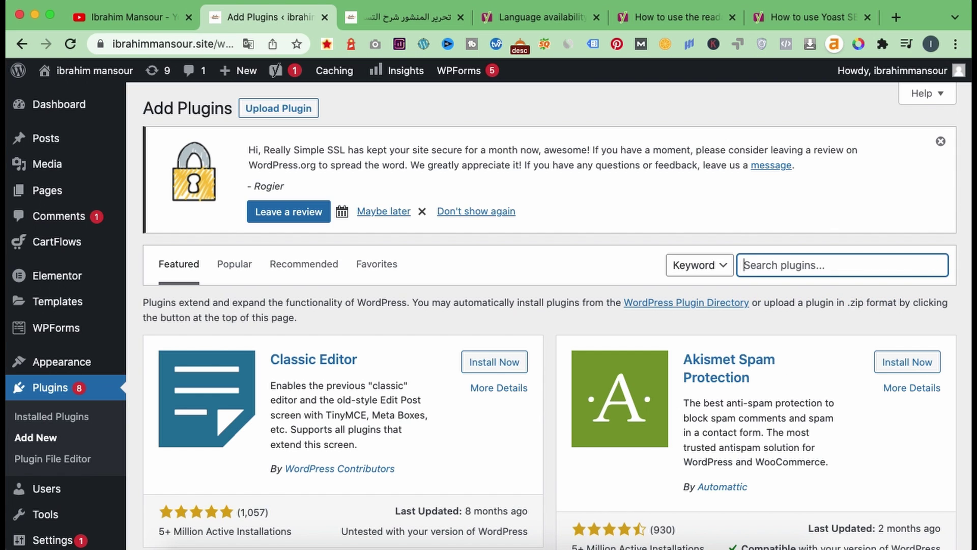
type("yoast seo")
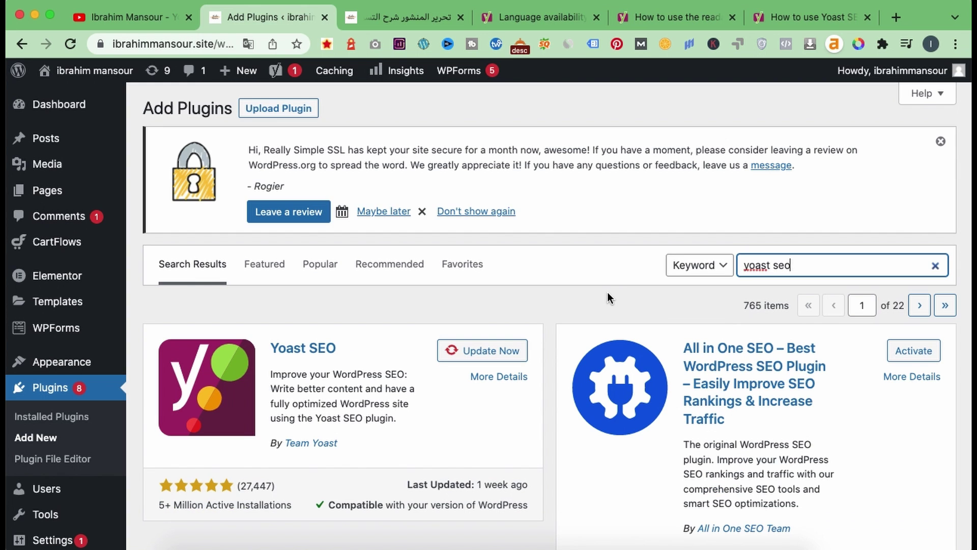
Step: Examine the Yoast SEO plugin's active installations and its number of ratings in the search results
scroll(297, 387, "down", 2)
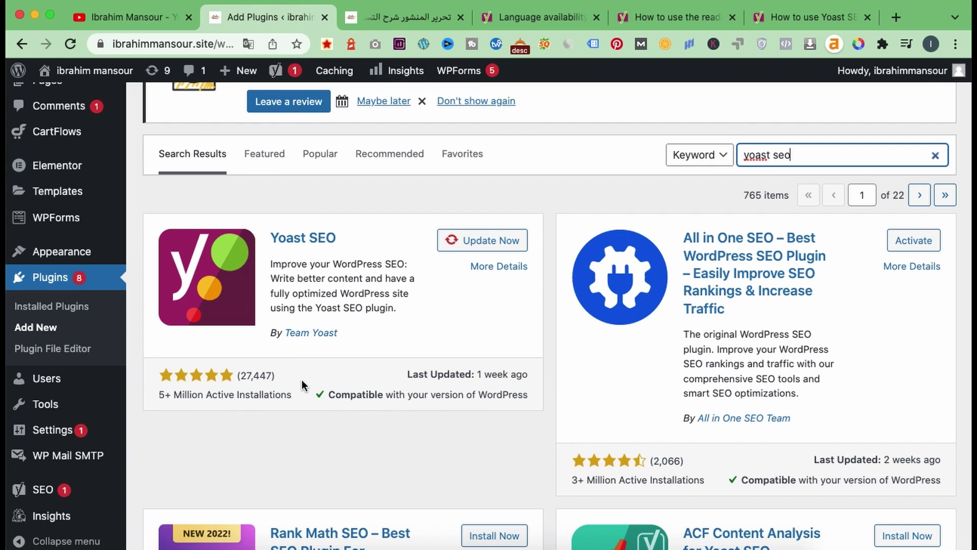
left_click_drag(298, 390, 161, 391)
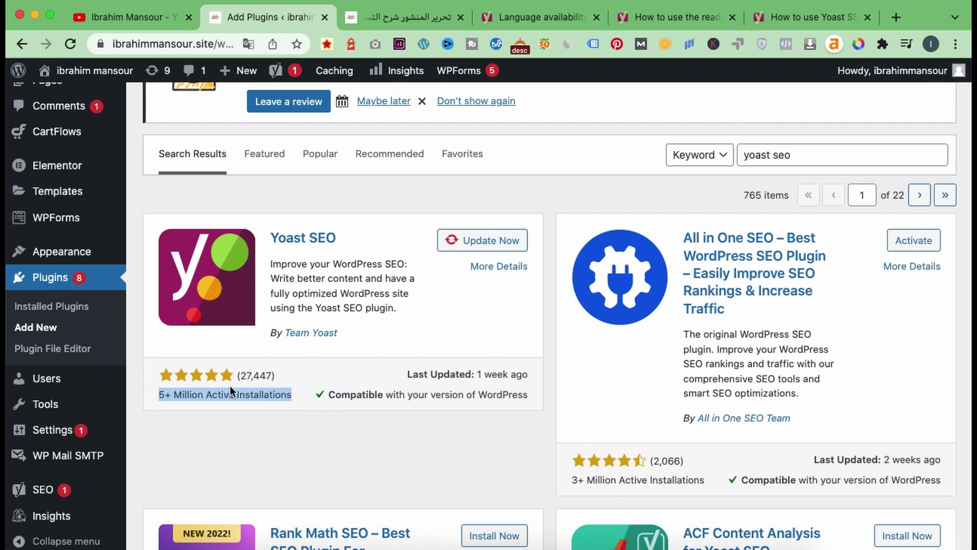
double_click(240, 374)
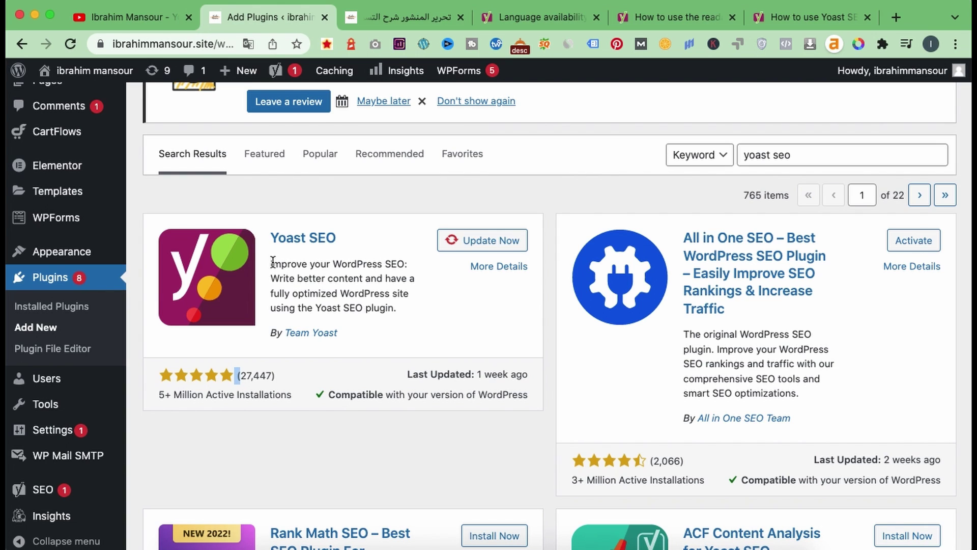
mouse_move(44, 492)
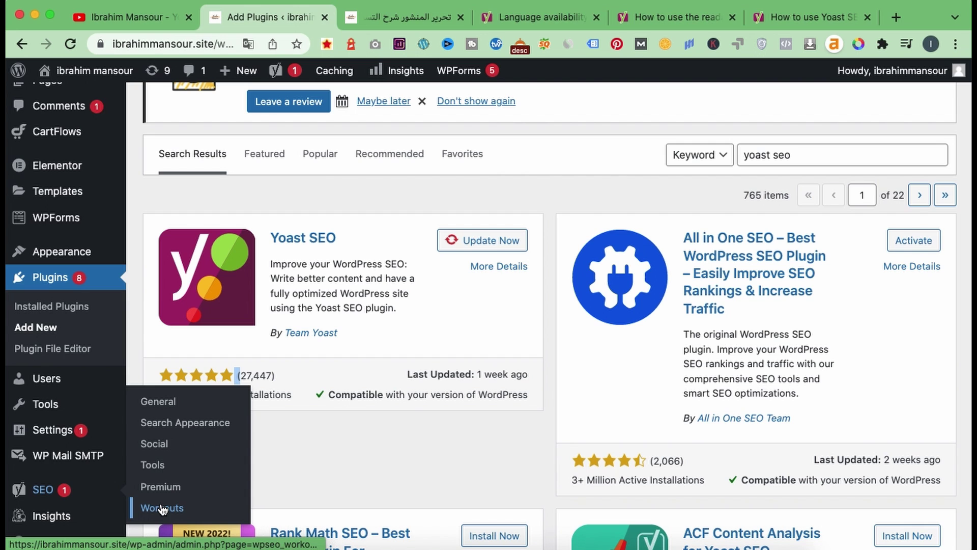
Step: Switch to Yoast's Language availability page and examine which languages keyphrase recognition supports, especially Arabic
left_click(511, 14)
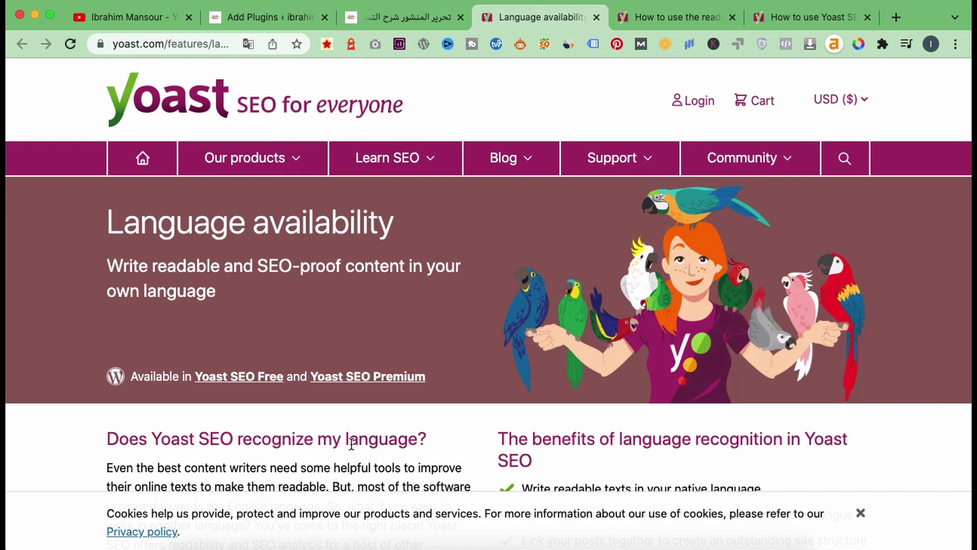
scroll(173, 273, "down", 3)
left_click_drag(108, 139, 419, 135)
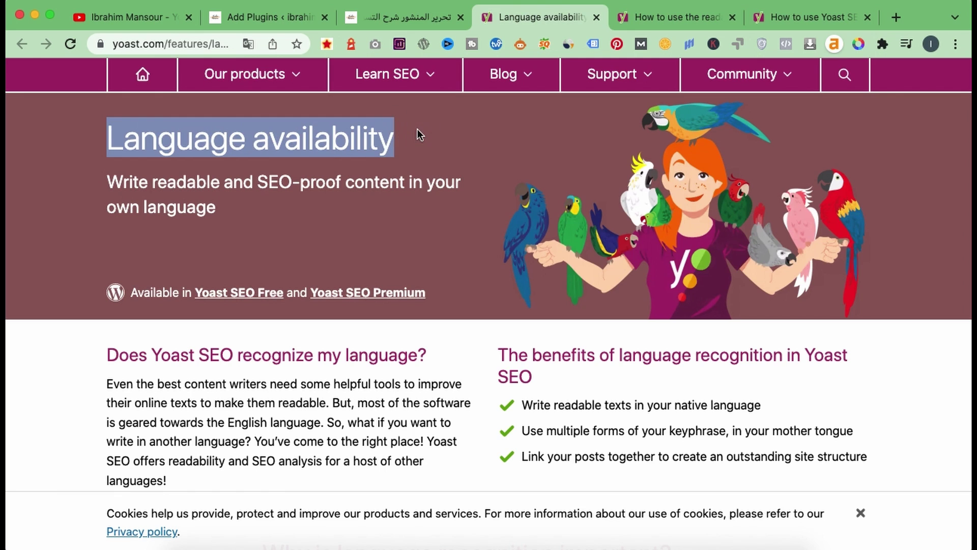
scroll(418, 133, "down", 5)
scroll(417, 131, "down", 3)
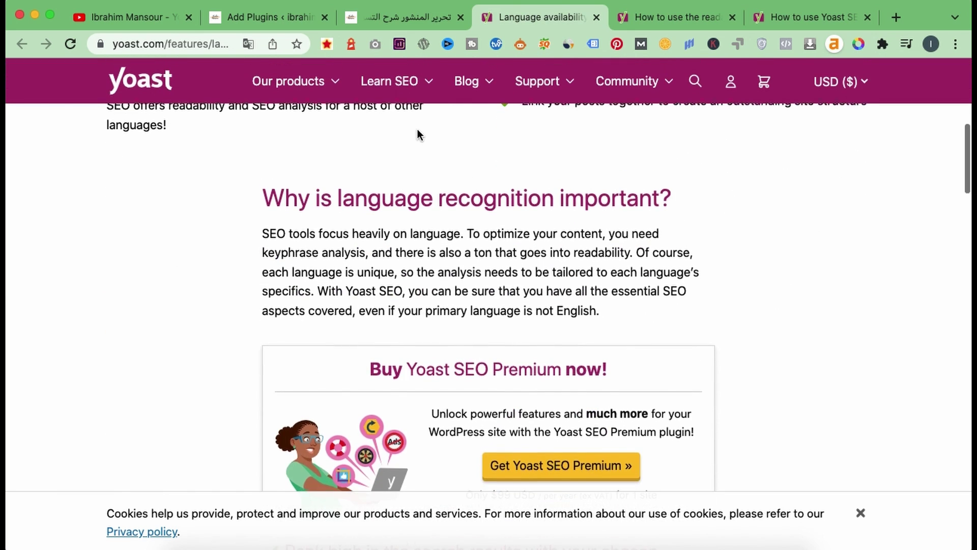
scroll(418, 132, "down", 10)
scroll(418, 134, "down", 2)
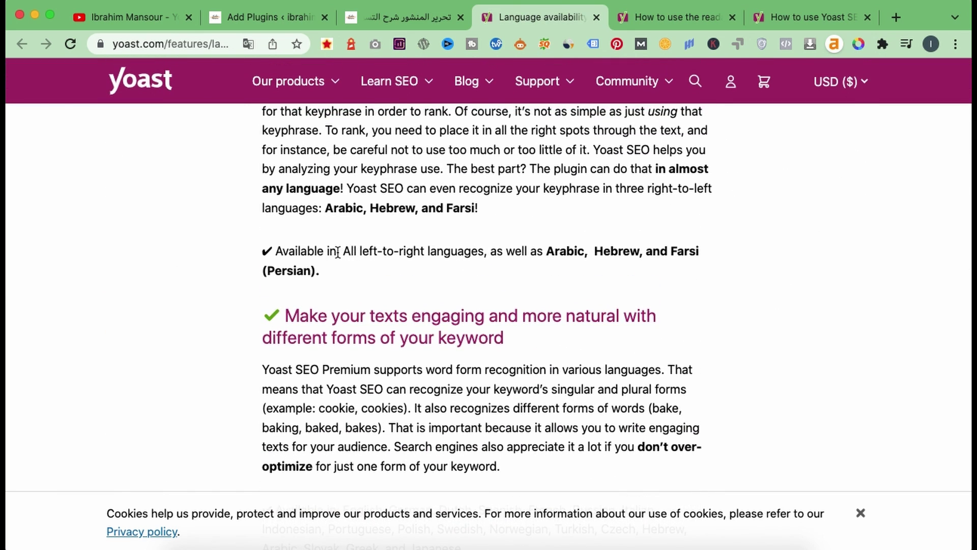
left_click_drag(347, 252, 483, 251)
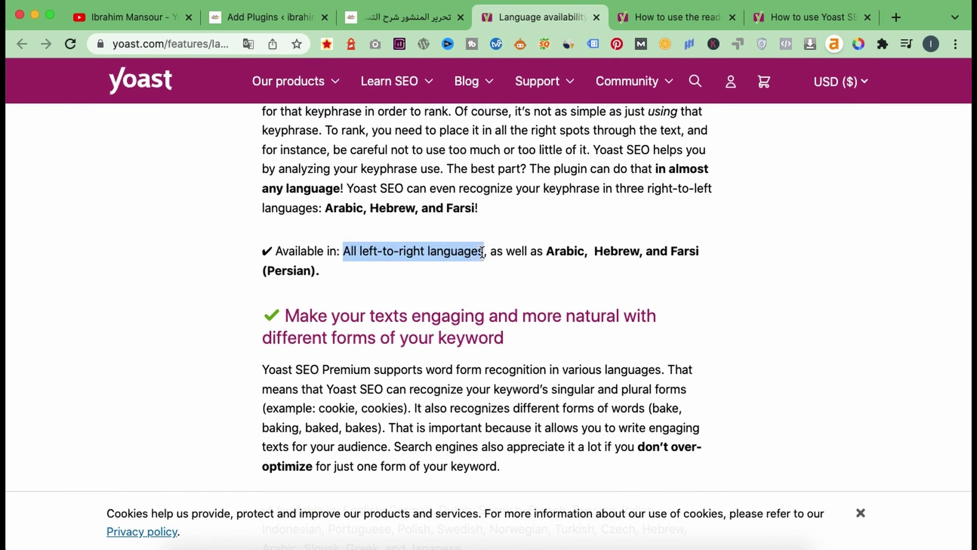
left_click(549, 252)
left_click_drag(549, 251, 584, 251)
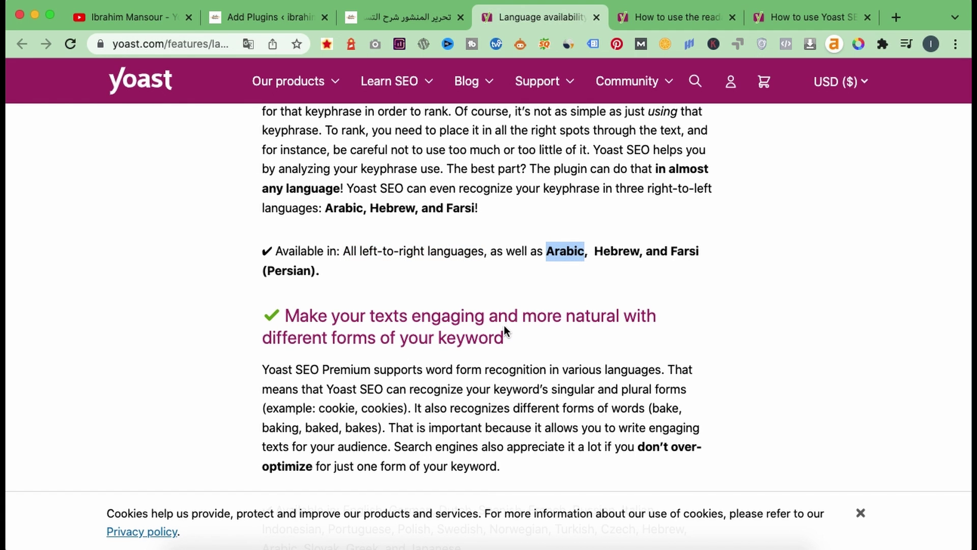
Step: Check the Arabic support listed for Yoast's word forms, readability analysis and internal linking features
scroll(505, 328, "down", 2)
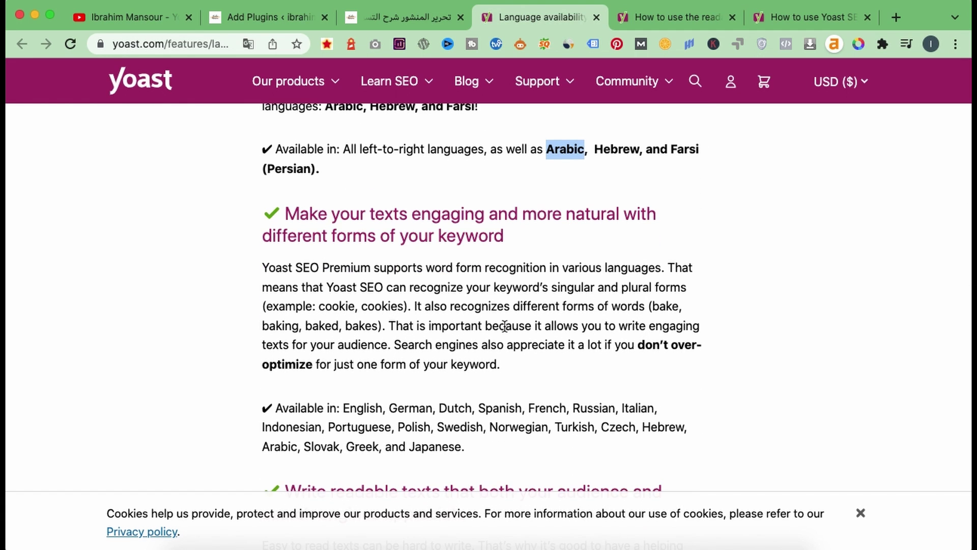
scroll(488, 361, "down", 2)
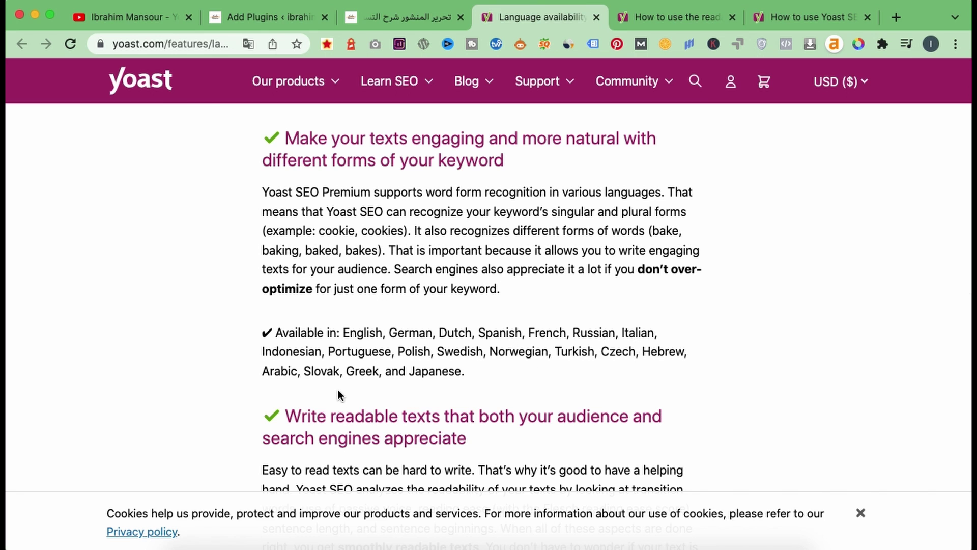
left_click_drag(264, 369, 305, 375)
scroll(305, 375, "down", 6)
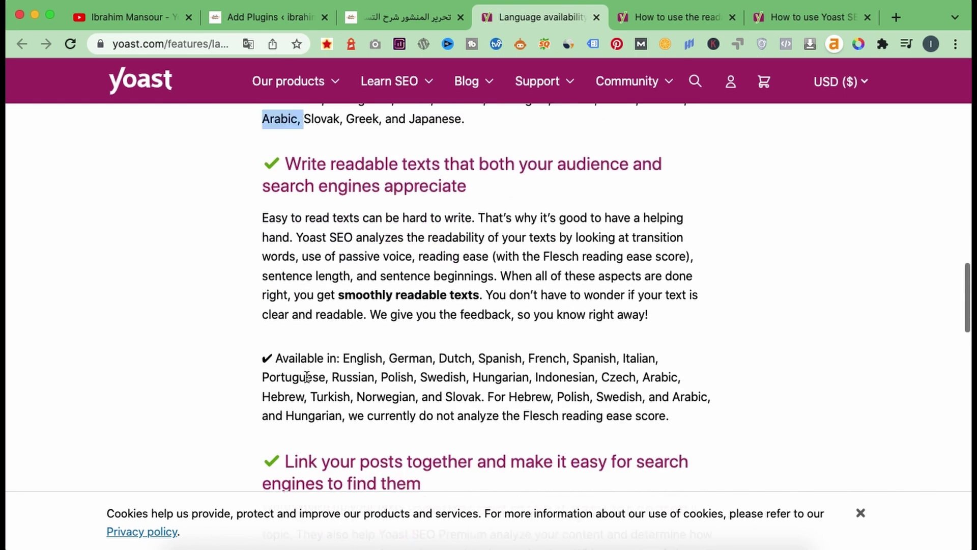
scroll(457, 290, "up", 2)
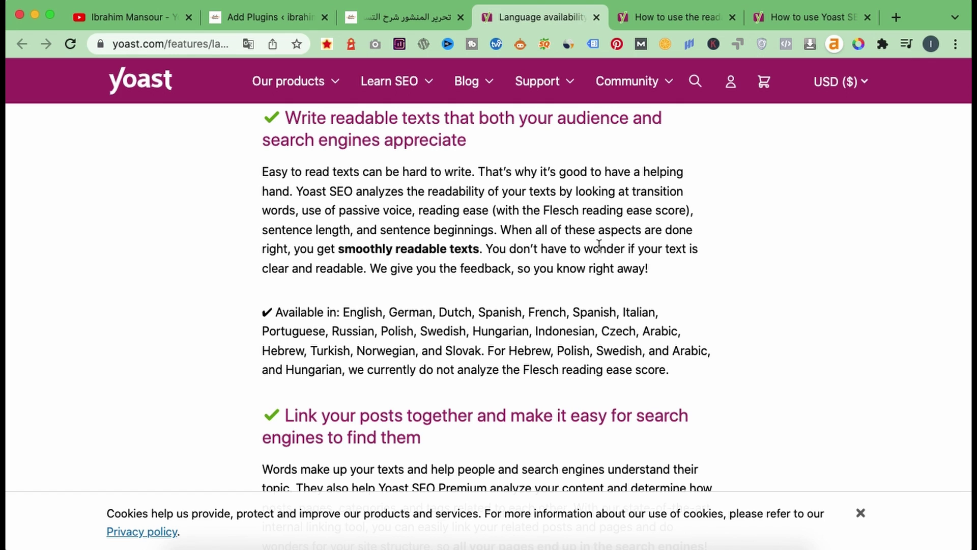
left_click_drag(672, 350, 703, 350)
scroll(702, 349, "down", 5)
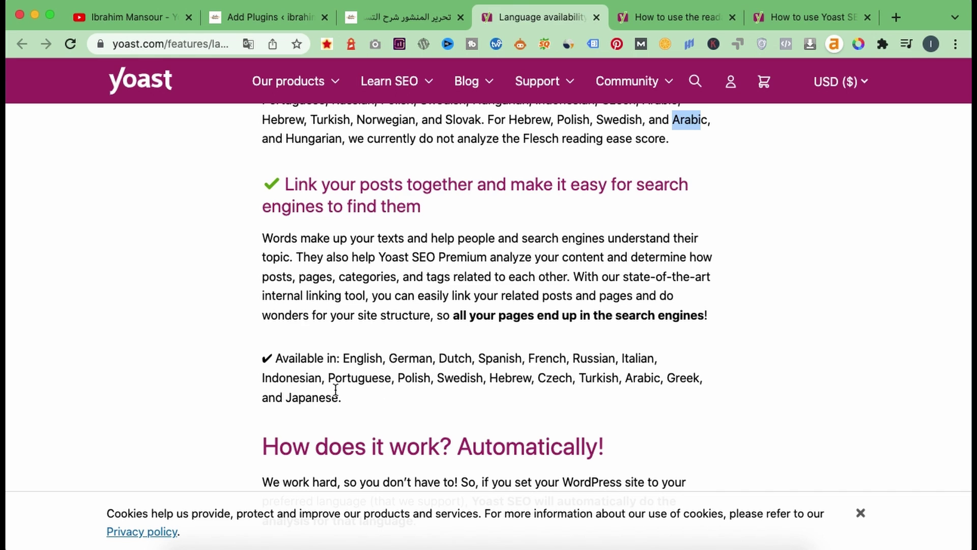
left_click(646, 377)
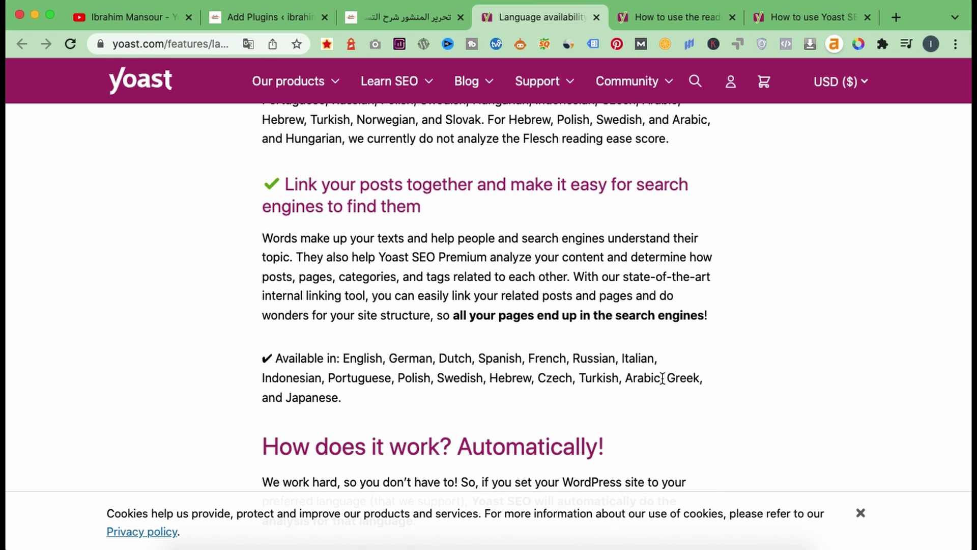
Step: Return to the WordPress admin site and open the General settings of Yoast SEO
left_click(268, 17)
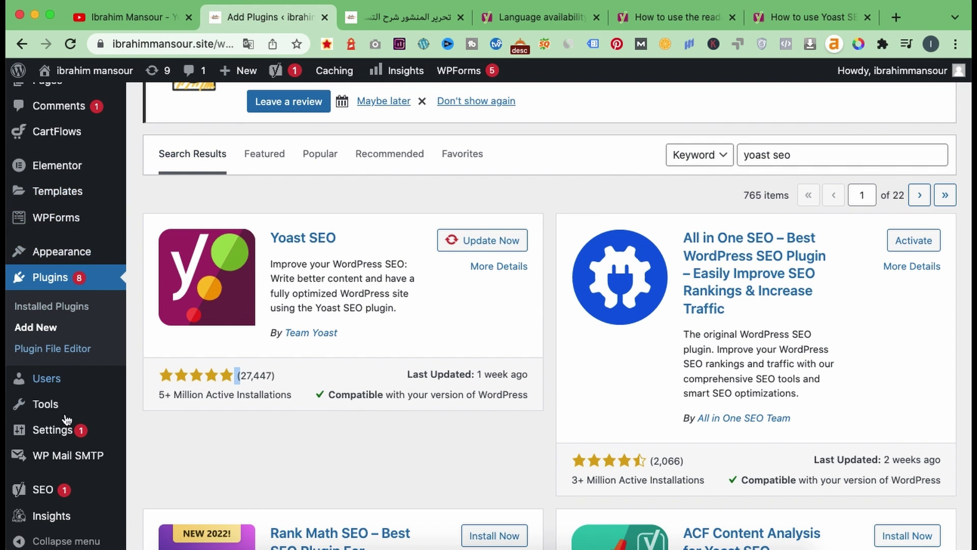
scroll(66, 418, "down", 5)
mouse_move(127, 476)
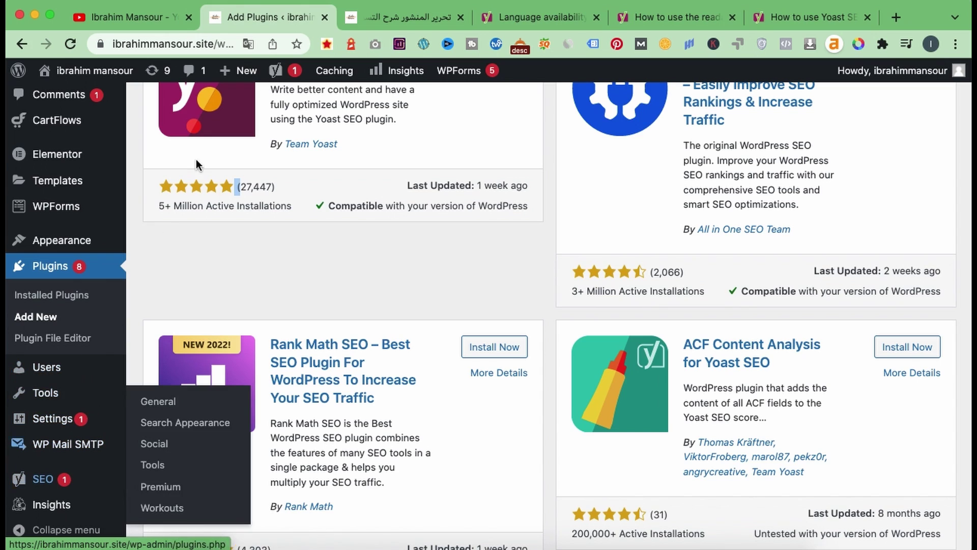
mouse_move(277, 73)
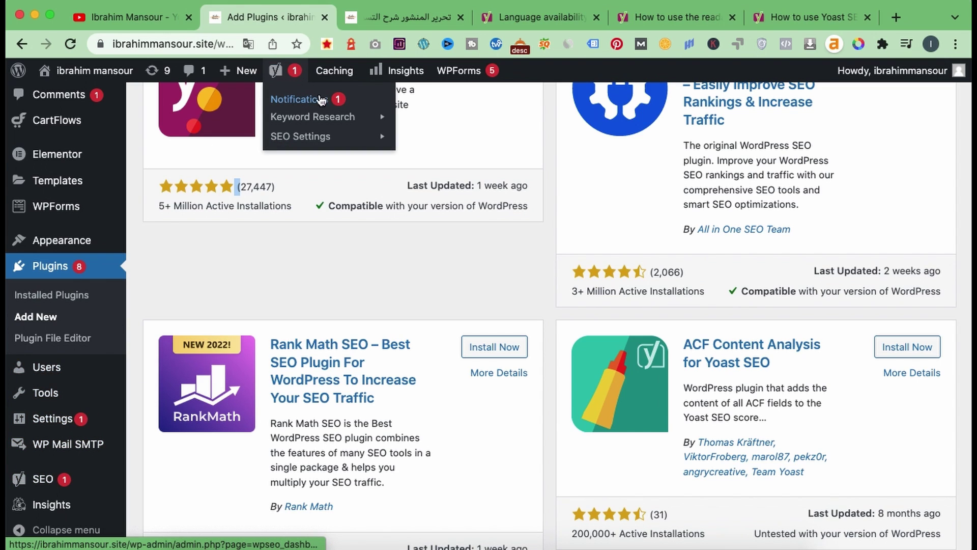
mouse_move(330, 120)
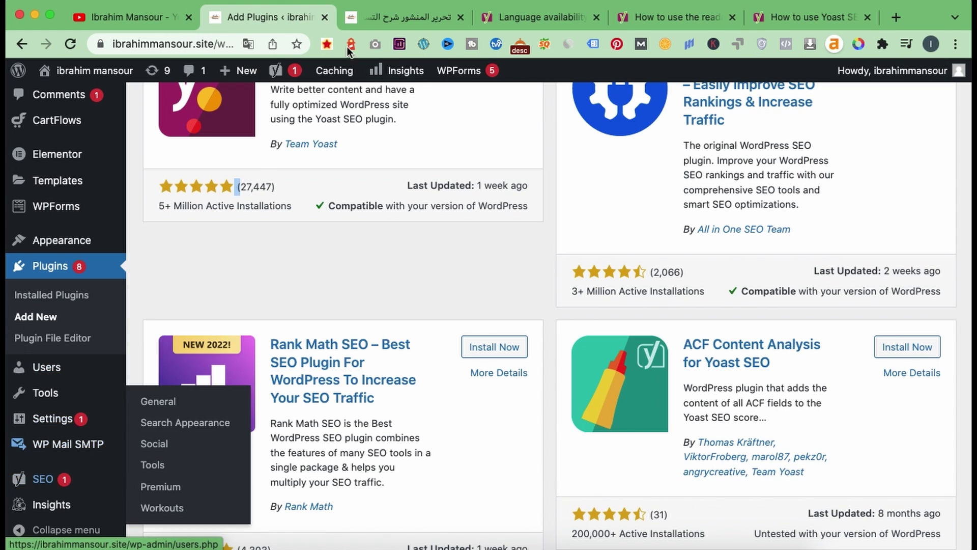
mouse_move(59, 481)
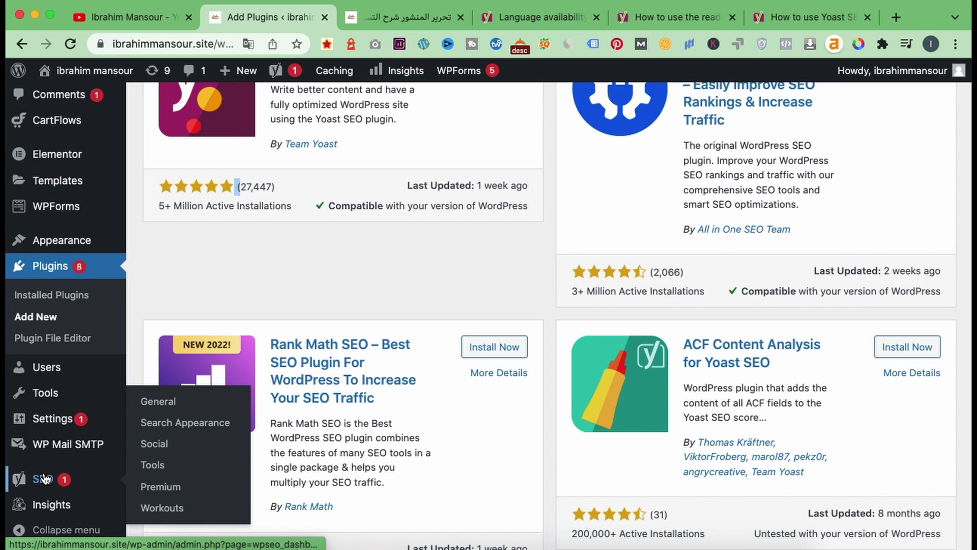
left_click(172, 414)
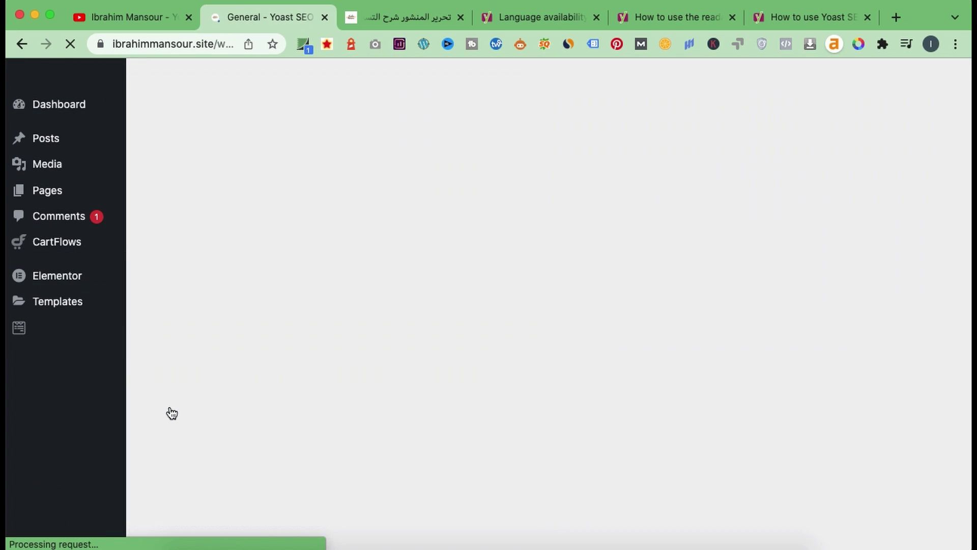
Step: Review the Problems and Notifications sections on the Yoast SEO dashboard
scroll(172, 414, "down", 5)
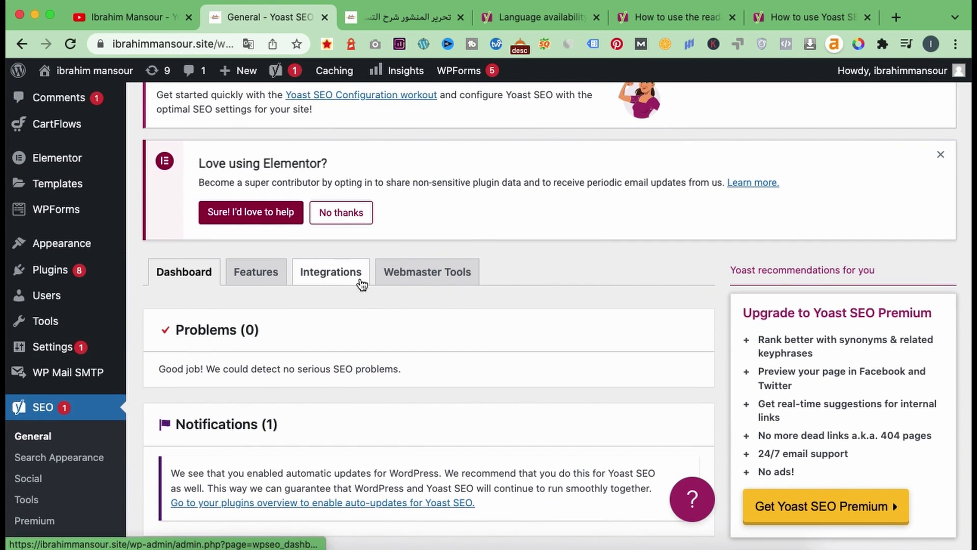
scroll(264, 297, "down", 2)
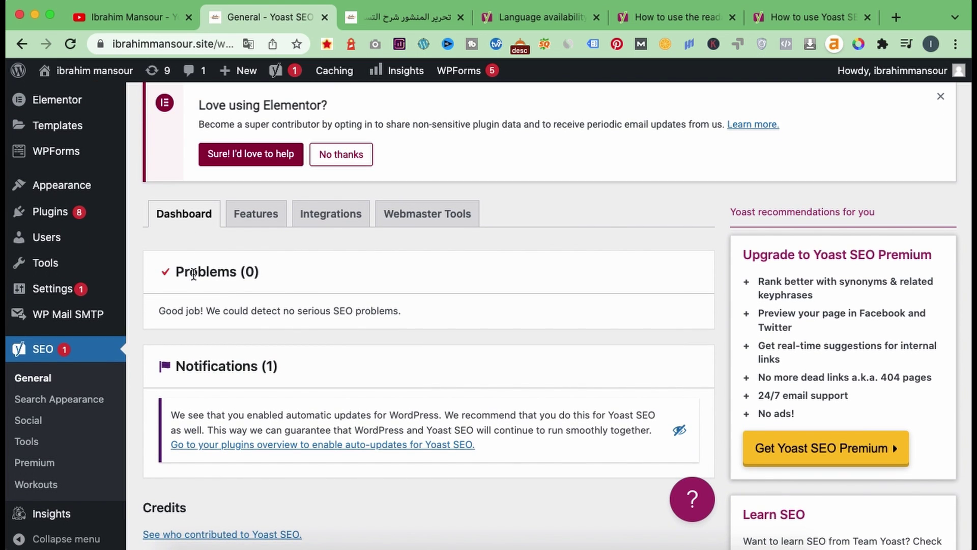
left_click_drag(175, 271, 255, 264)
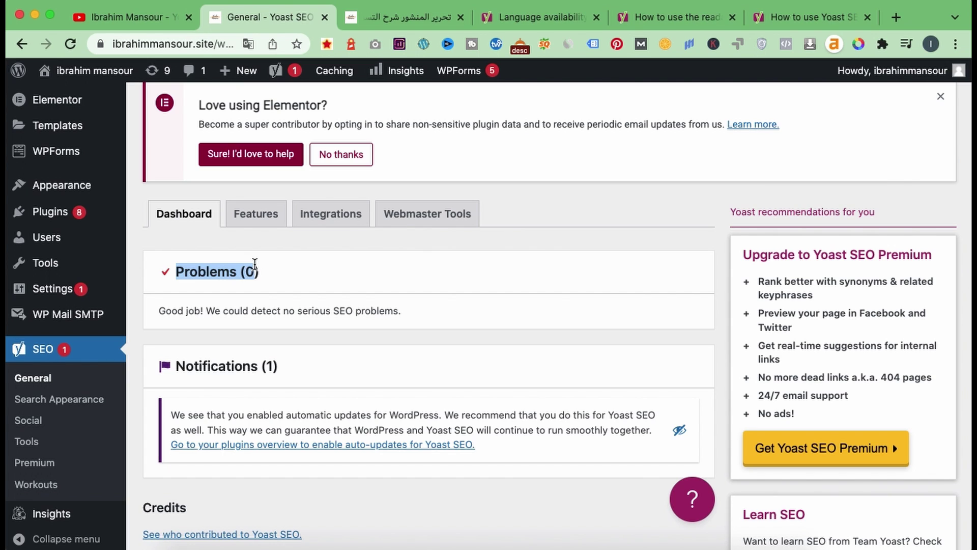
left_click_drag(255, 263, 254, 264)
left_click(177, 359)
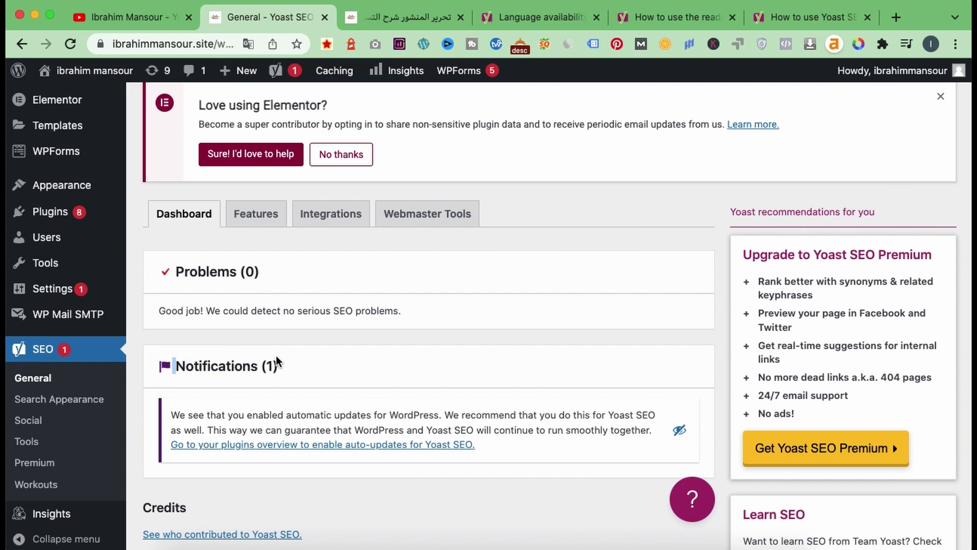
scroll(277, 361, "down", 3)
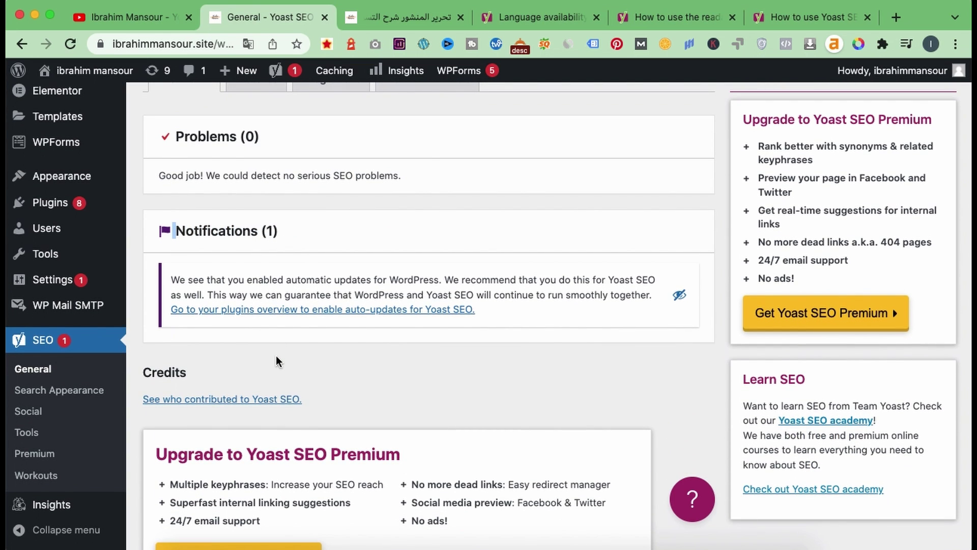
Step: Switch from the Dashboard section to the Features settings and review the available feature switches
scroll(274, 270, "up", 2)
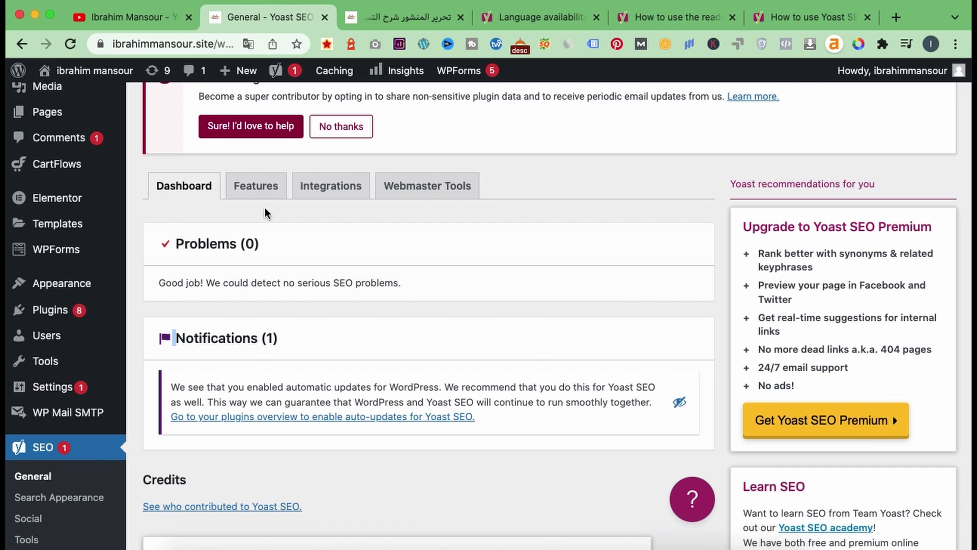
left_click(238, 190)
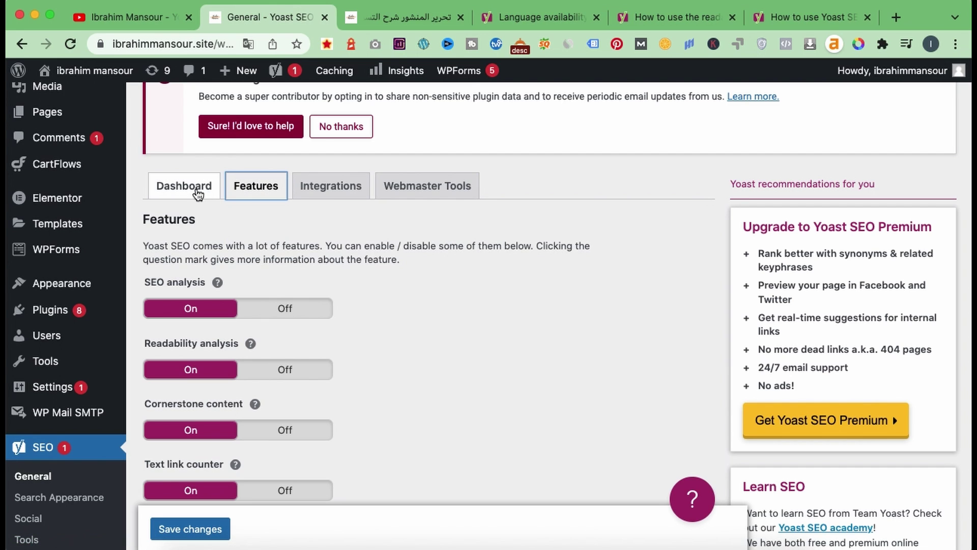
left_click(198, 193)
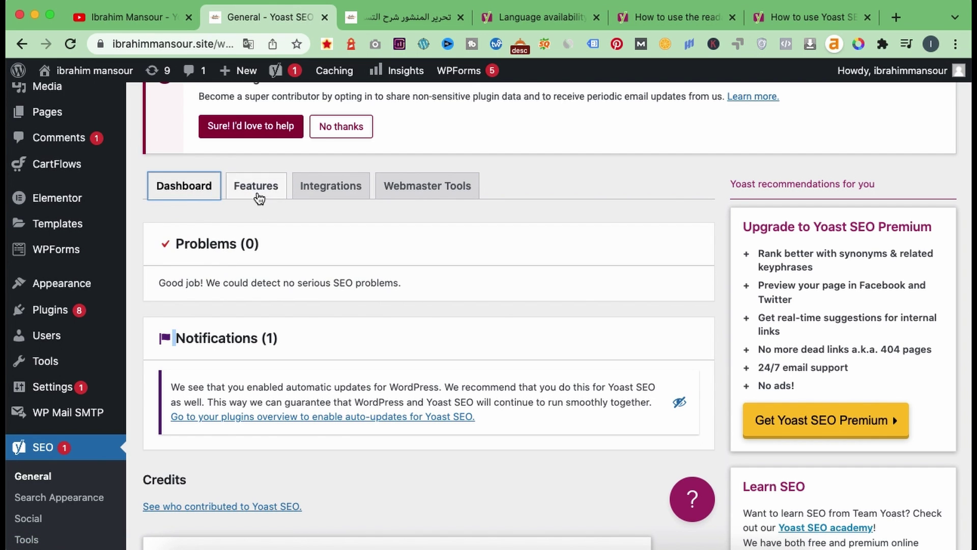
left_click(259, 196)
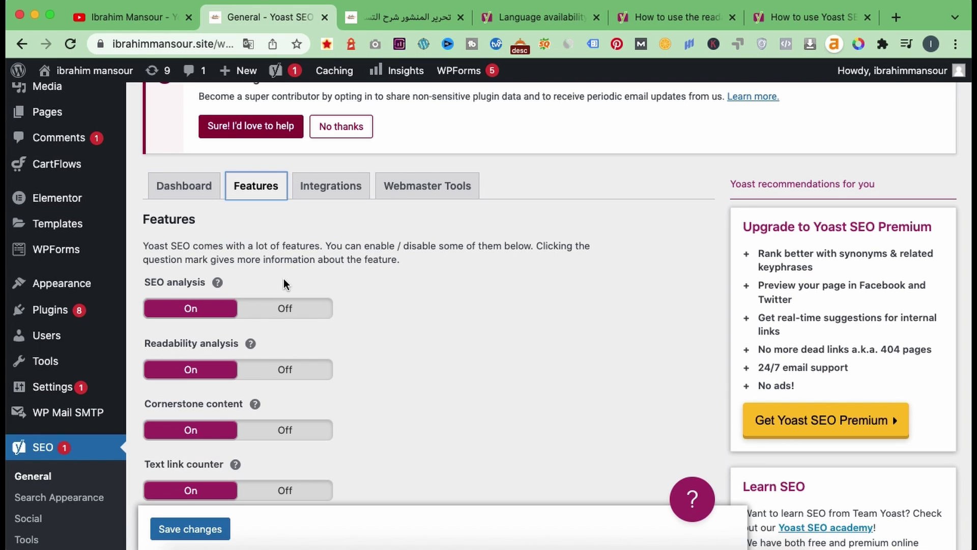
scroll(283, 281, "down", 3)
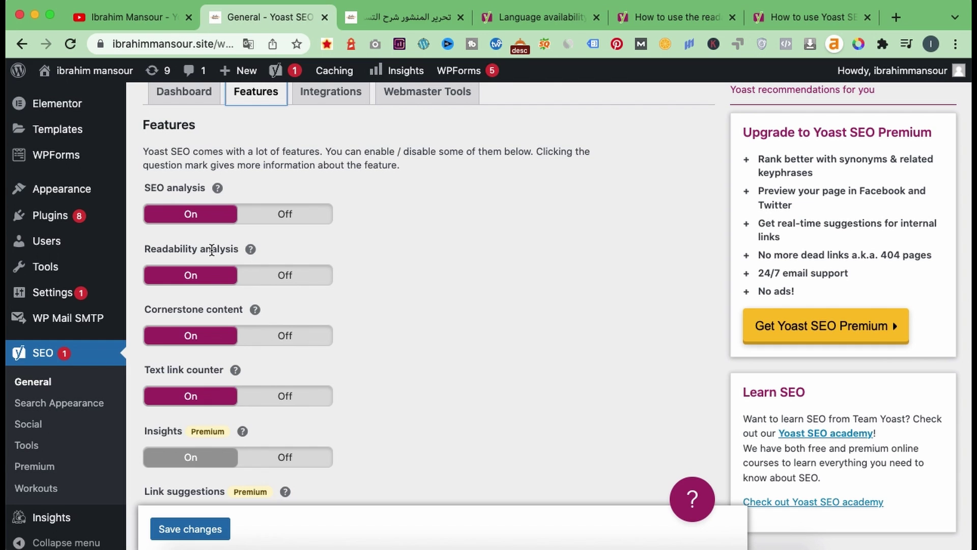
scroll(240, 303, "down", 2)
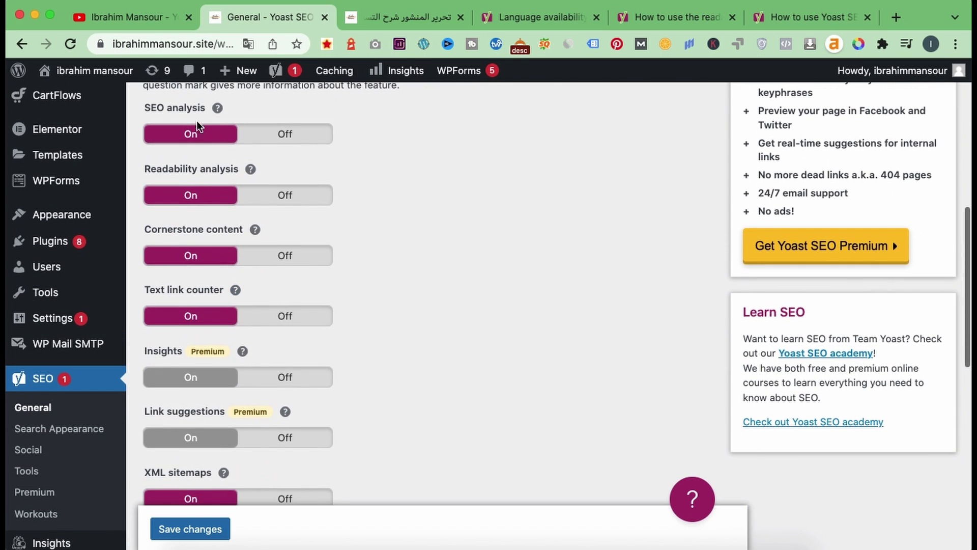
scroll(210, 393, "down", 5)
scroll(212, 407, "up", 6)
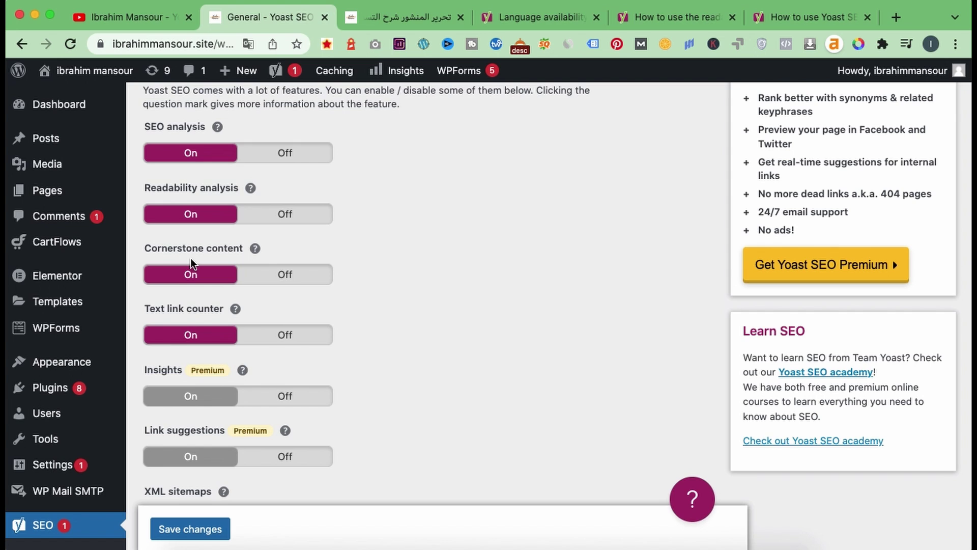
Step: Show the explanation of the XML sitemaps feature
scroll(191, 258, "down", 3)
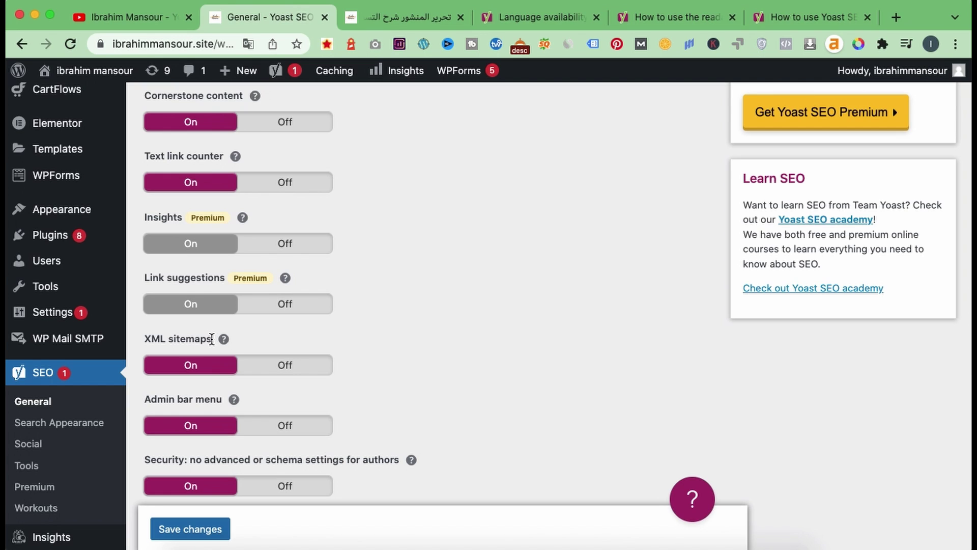
left_click_drag(168, 338, 216, 344)
left_click(224, 340)
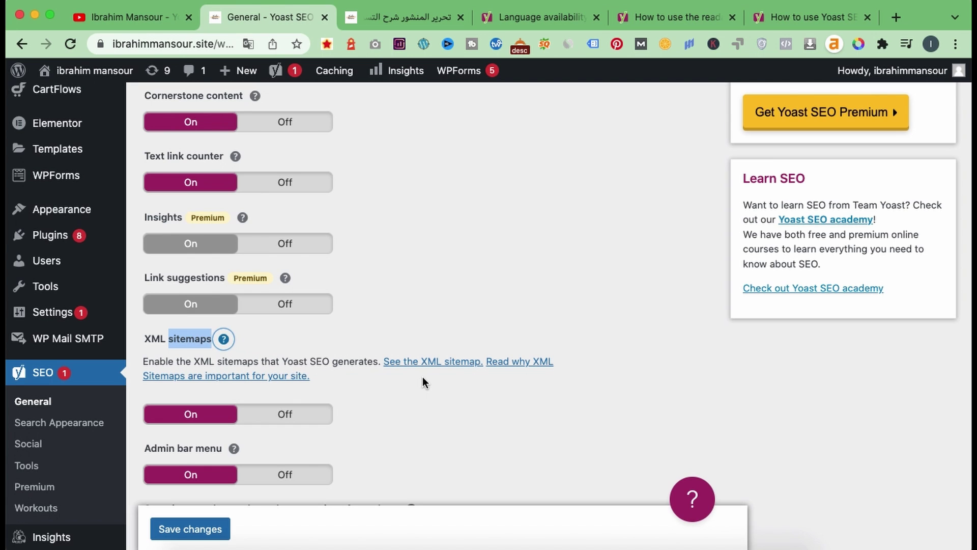
Step: Open the Integrations settings and review the Semrush, Ryte, Zapier and Algolia options
scroll(415, 314, "up", 8)
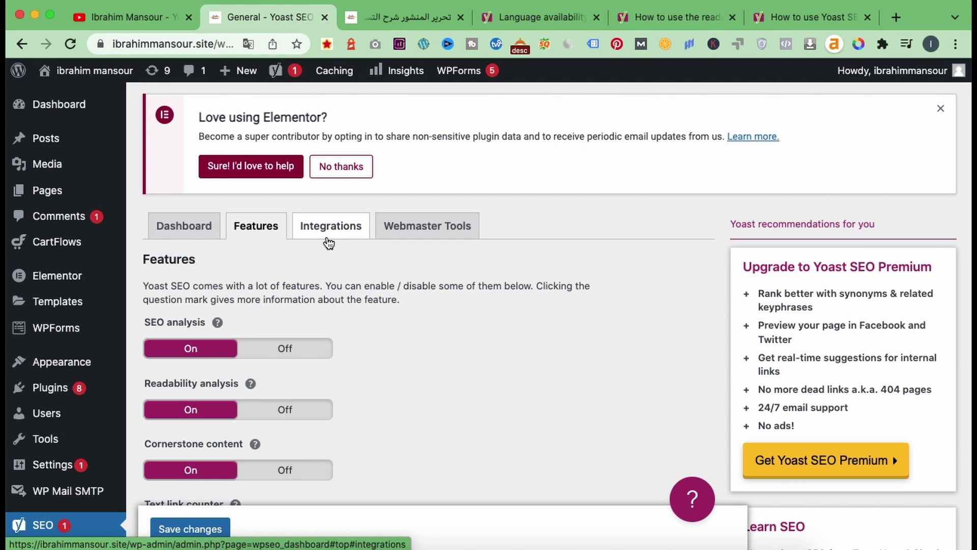
left_click(328, 234)
left_click_drag(147, 322, 187, 322)
left_click(146, 380)
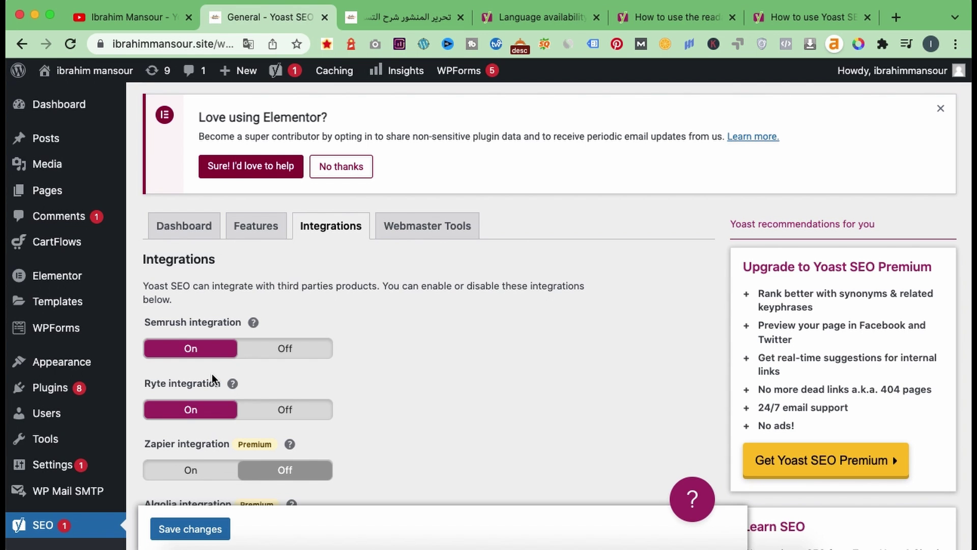
scroll(212, 373, "down", 3)
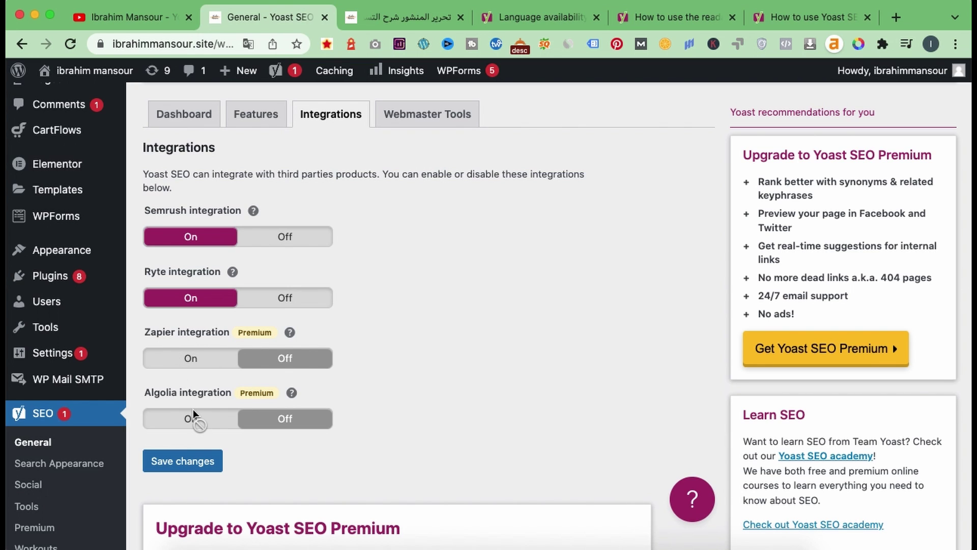
scroll(193, 408, "up", 1)
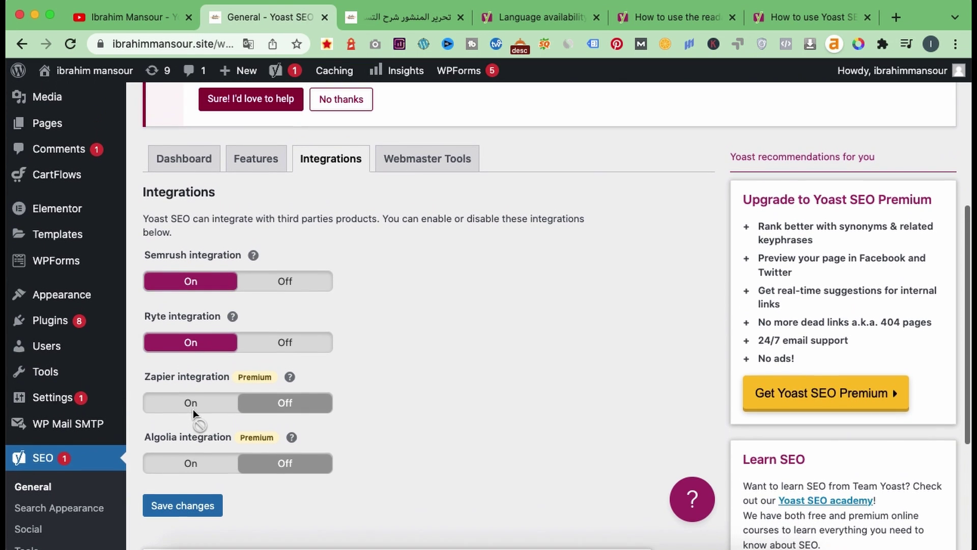
Step: Open the Webmaster Tools settings and review the Baidu, Bing, Google and Yandex verification code fields
left_click(422, 162)
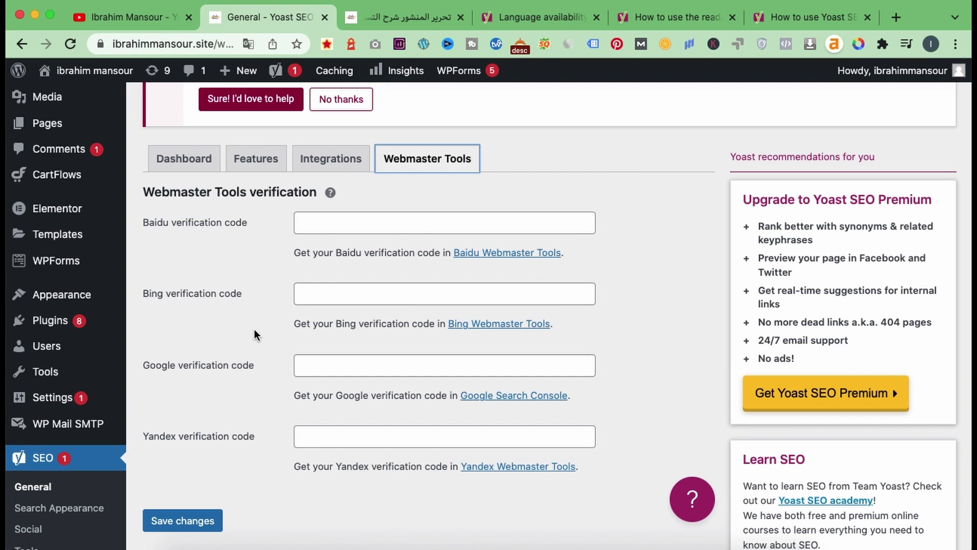
scroll(254, 329, "down", 2)
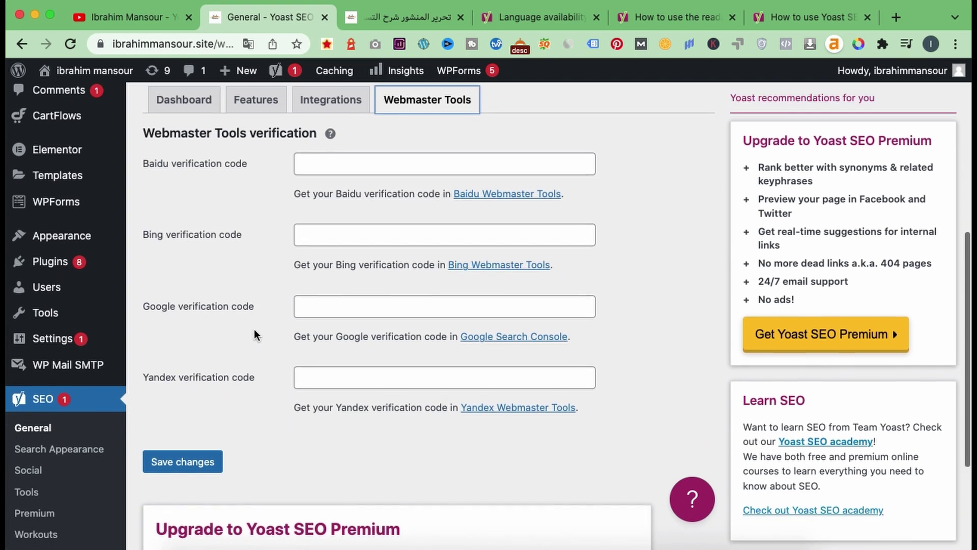
scroll(255, 329, "up", 1)
scroll(270, 316, "down", 4)
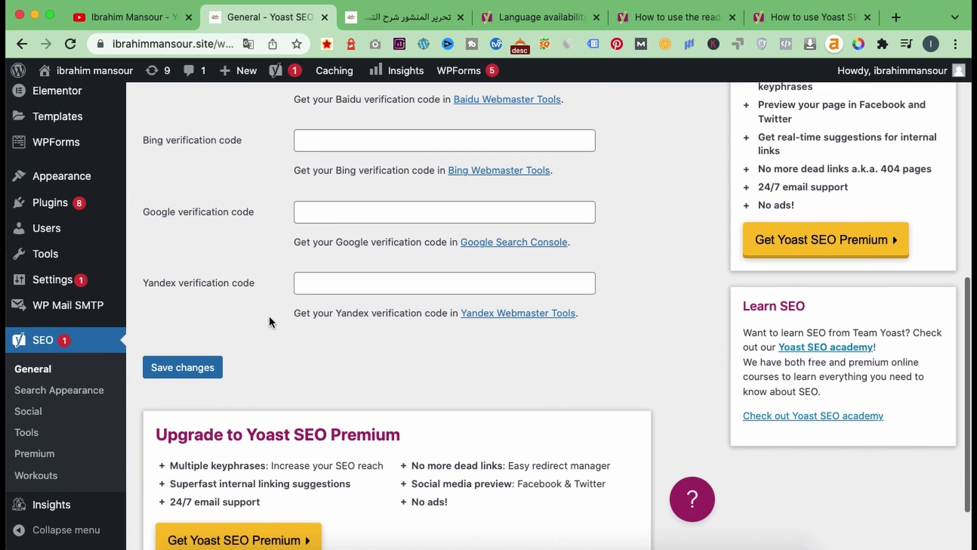
Step: Open Yoast's Search Appearance settings, try the vertical bar as title separator and set it back to the hyphen
left_click(70, 400)
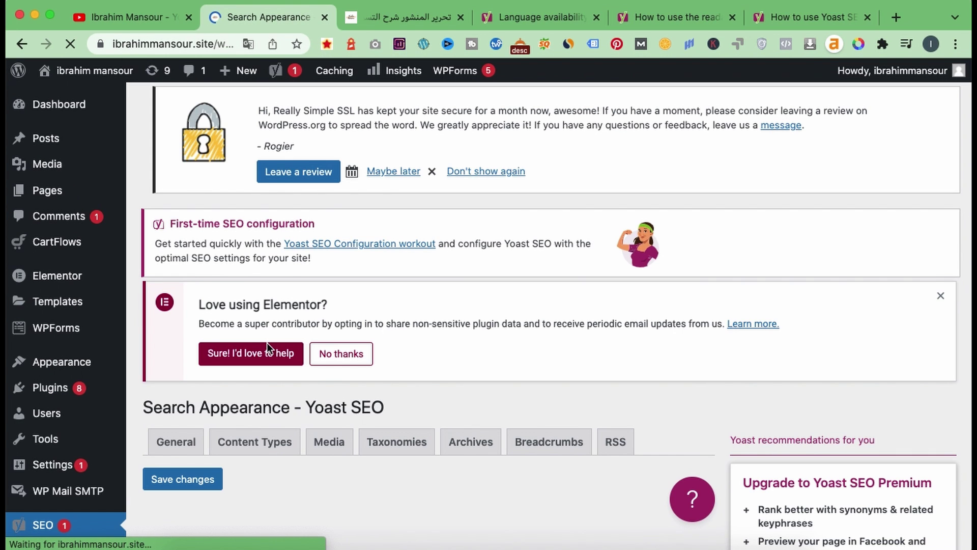
scroll(267, 343, "down", 5)
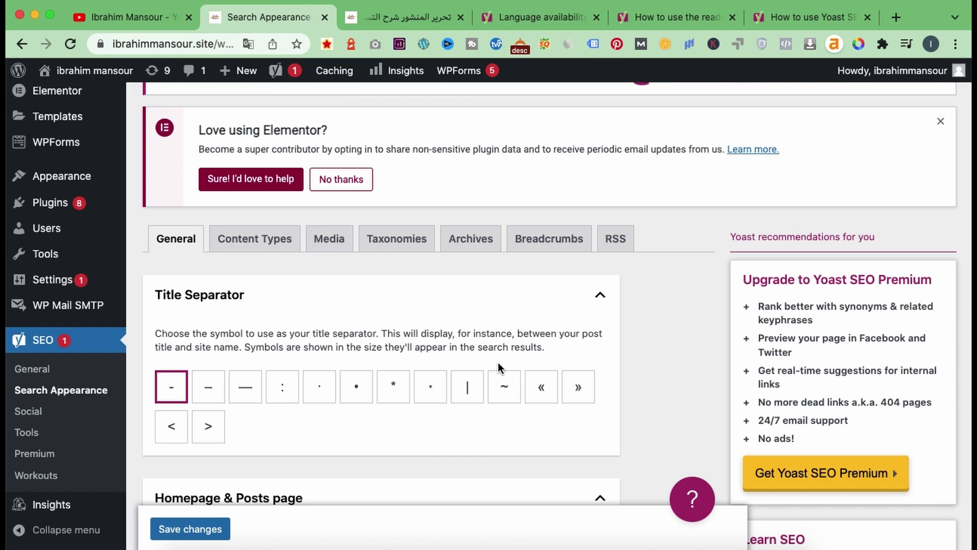
left_click(467, 388)
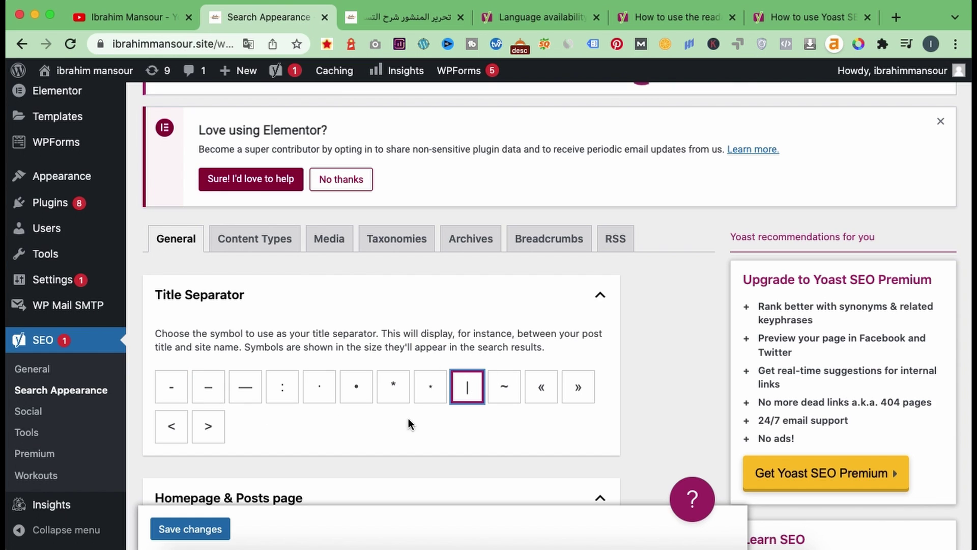
left_click(168, 396)
Step: Look over the Homepage & Posts page and Knowledge Graph & Schema.org sections
scroll(275, 417, "down", 5)
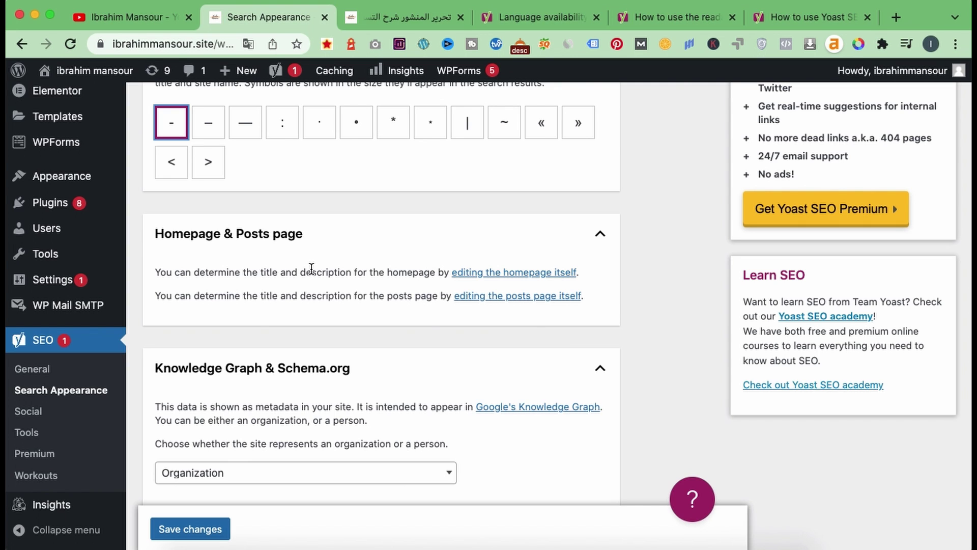
scroll(311, 267, "down", 1)
scroll(311, 268, "up", 6)
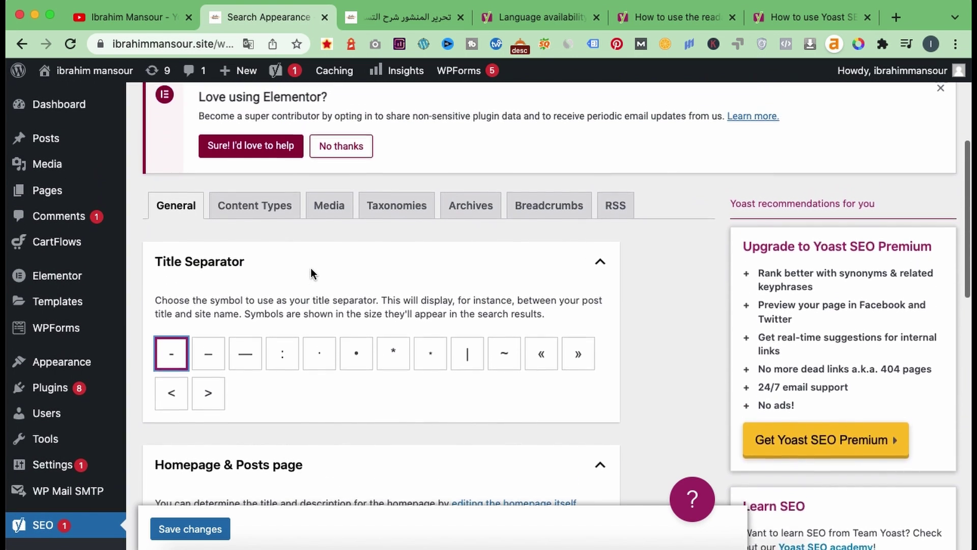
Step: Open the Content Types settings and examine the single post options for search results, SEO settings and SEO title
left_click(249, 268)
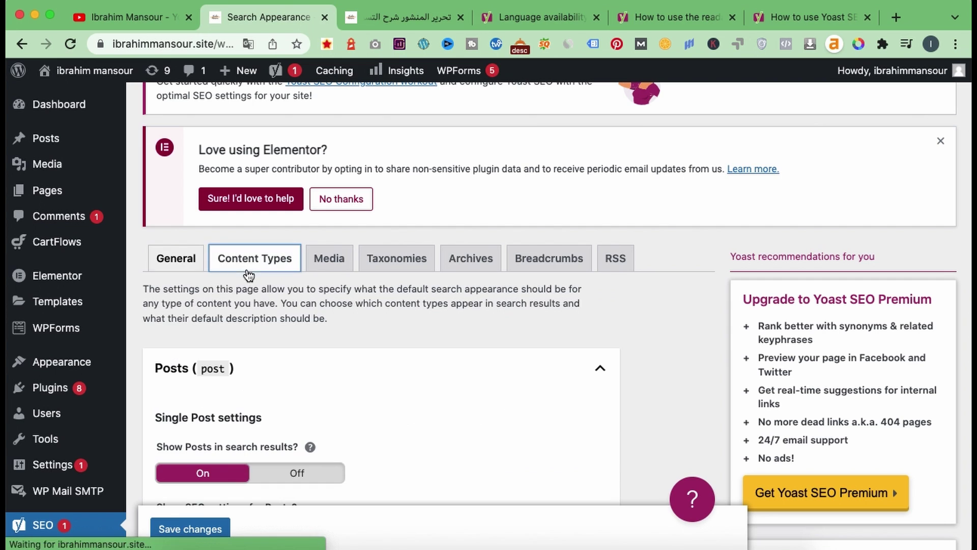
scroll(275, 312, "down", 2)
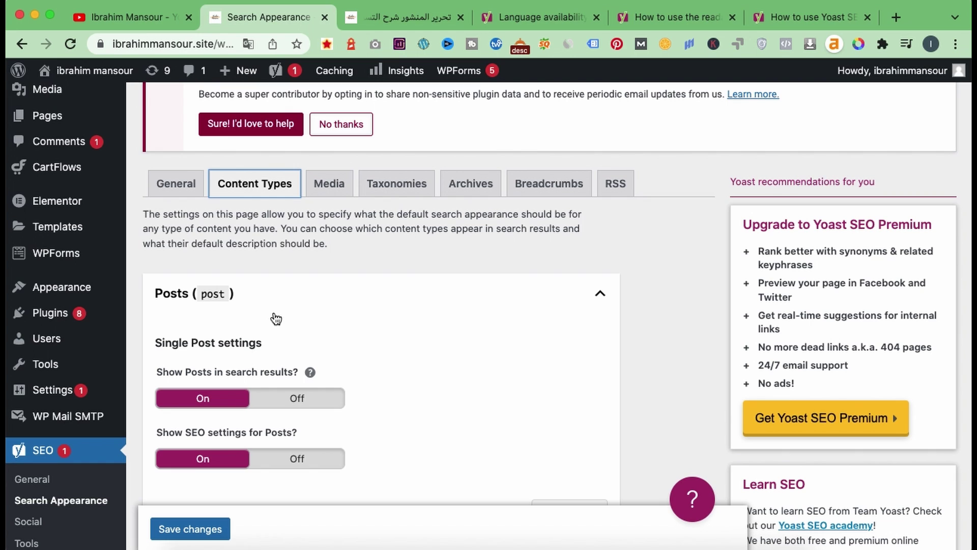
scroll(276, 319, "down", 4)
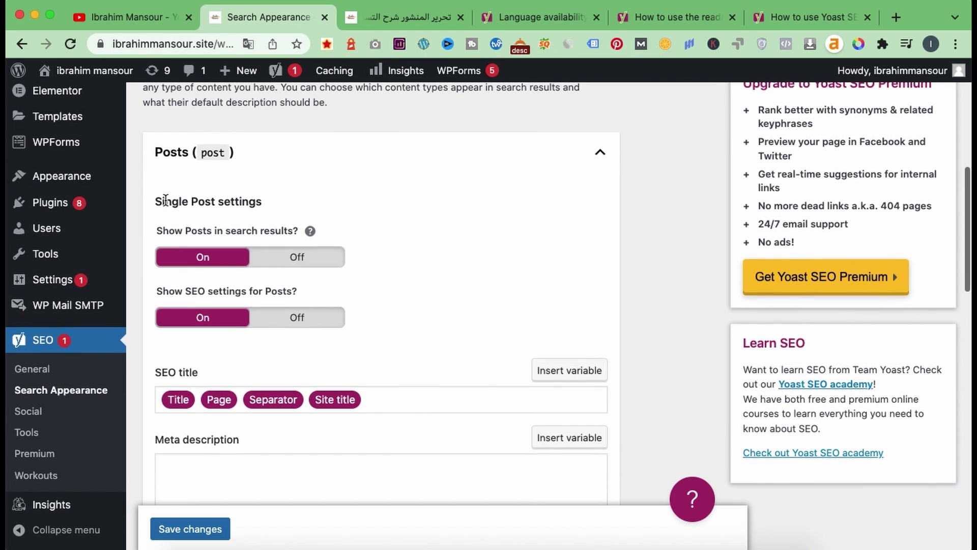
left_click_drag(155, 230, 256, 235)
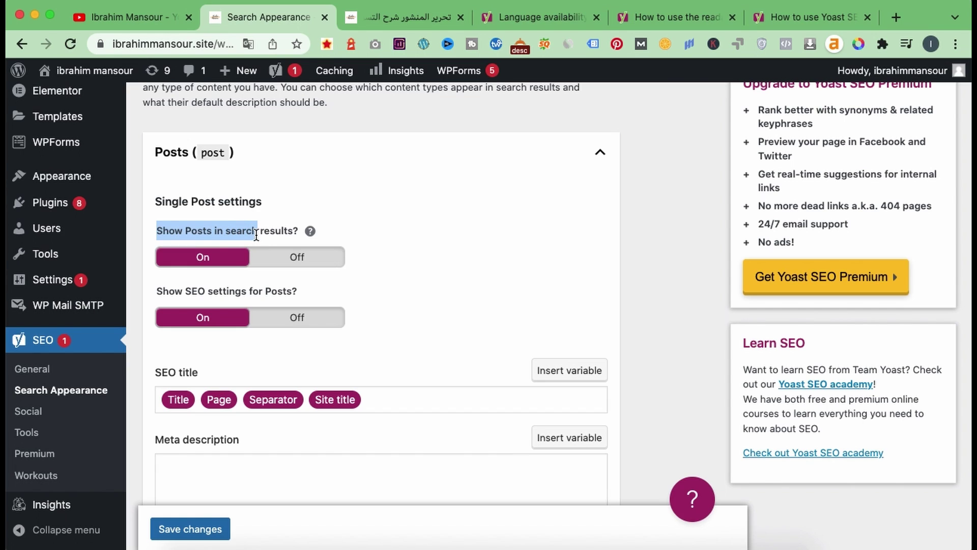
left_click_drag(163, 289, 259, 289)
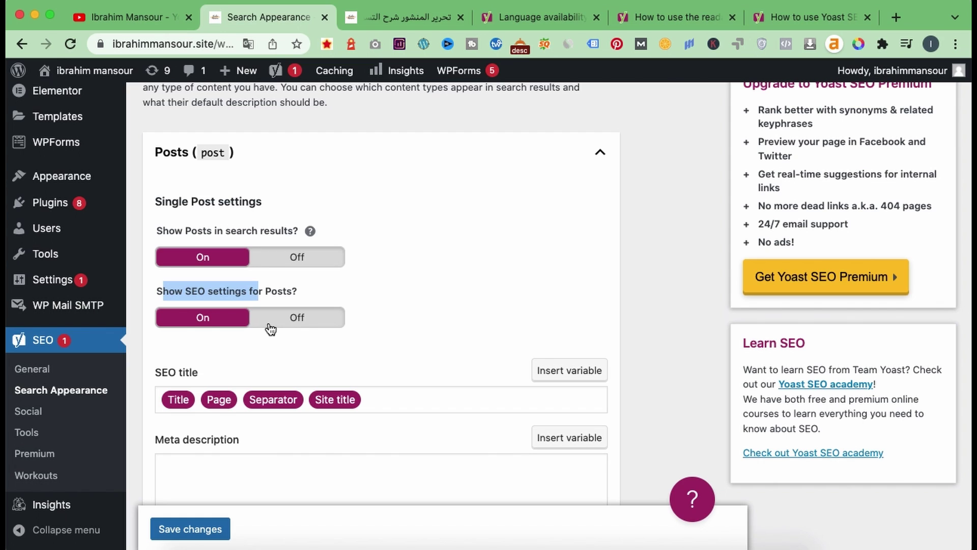
scroll(270, 328, "down", 3)
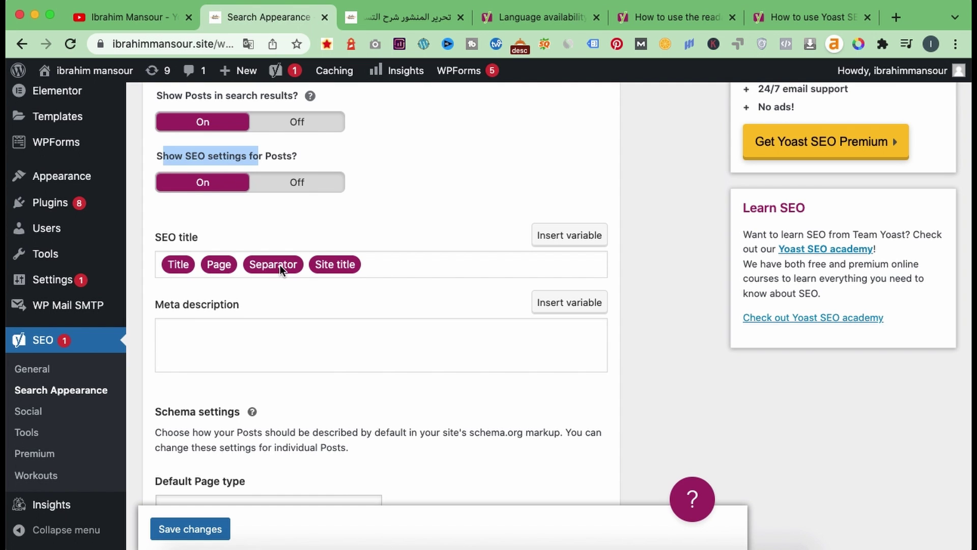
scroll(280, 265, "up", 5)
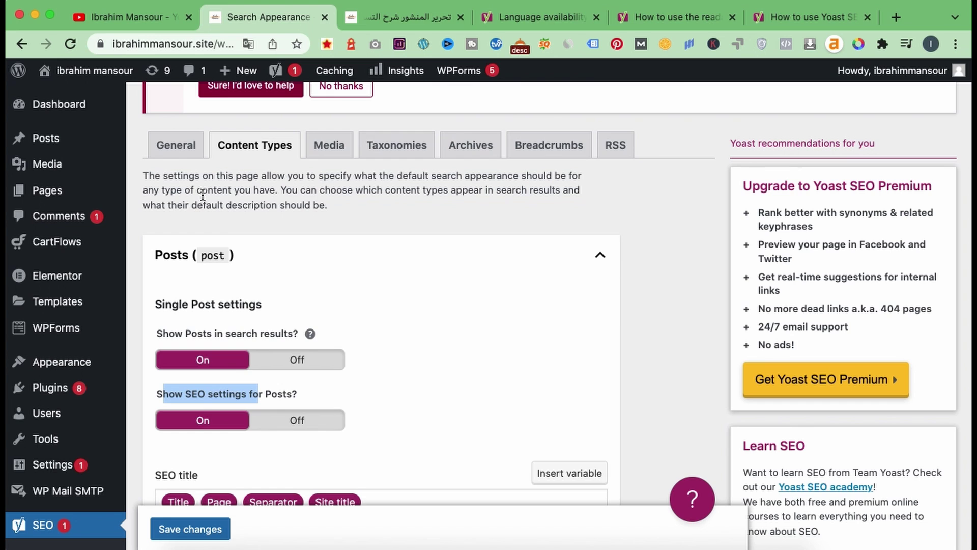
scroll(203, 194, "down", 4)
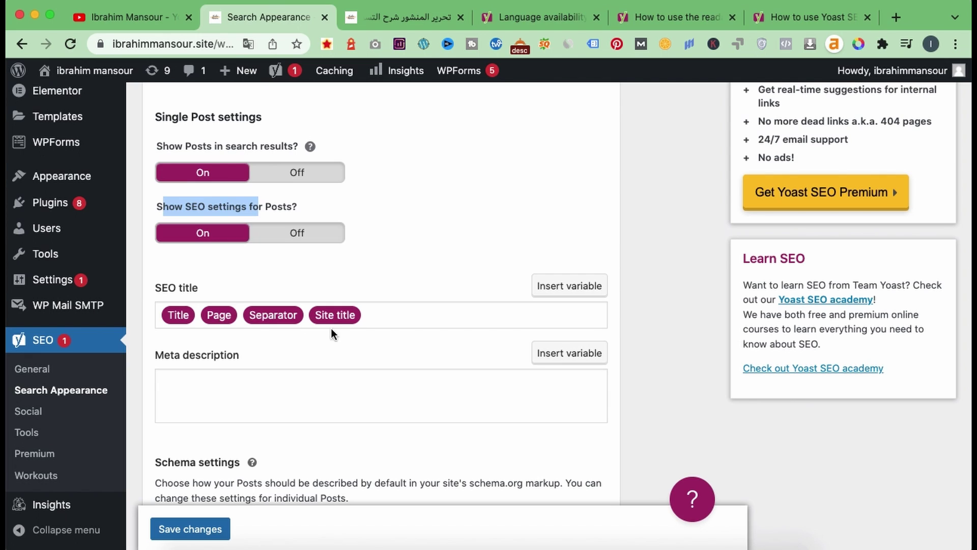
Step: Remove the Page variable from the posts' SEO title template and bring up the insertable variables in its place
left_click(238, 313)
key("BackSpace")
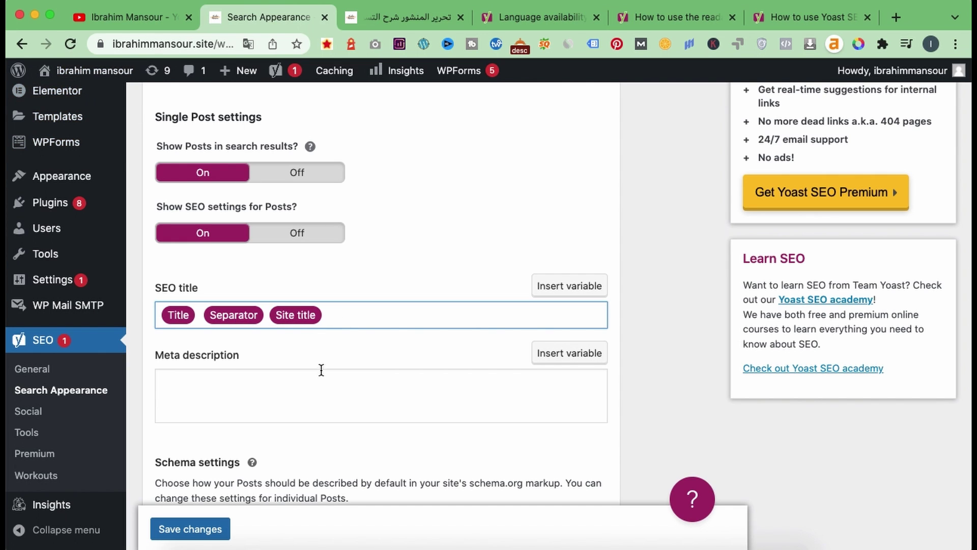
scroll(321, 369, "down", 2)
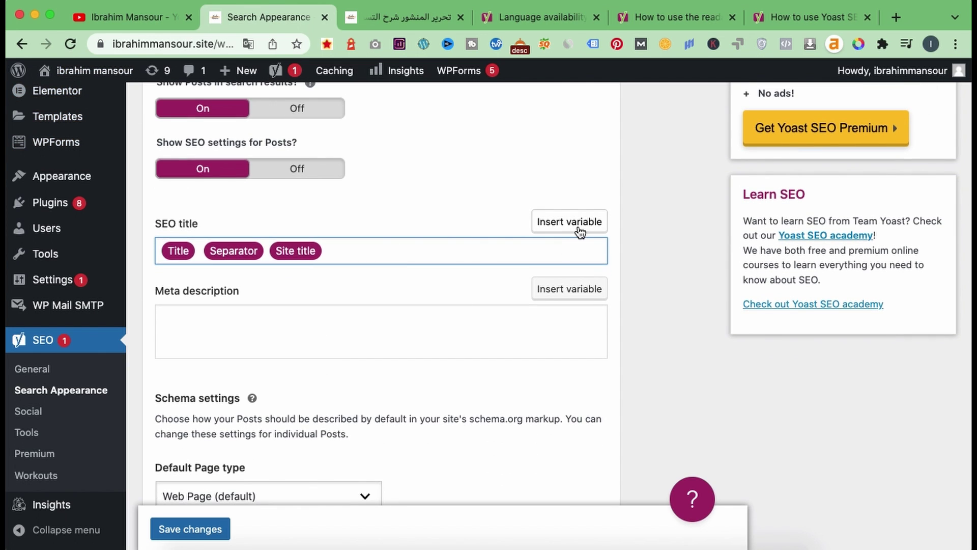
type("%")
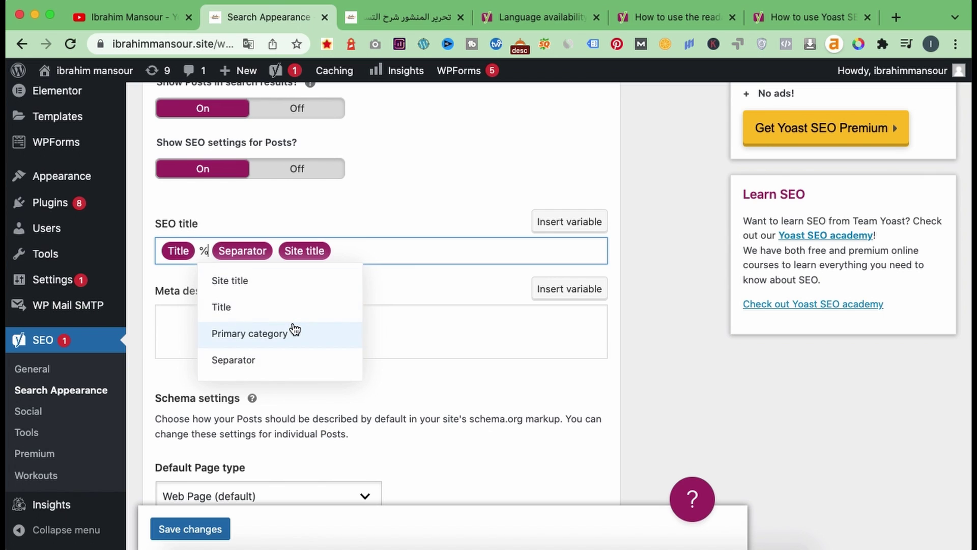
left_click(253, 304)
Step: Bring up the insertable variables for the posts' meta description and clear the % character from the field
left_click_drag(259, 294, 187, 291)
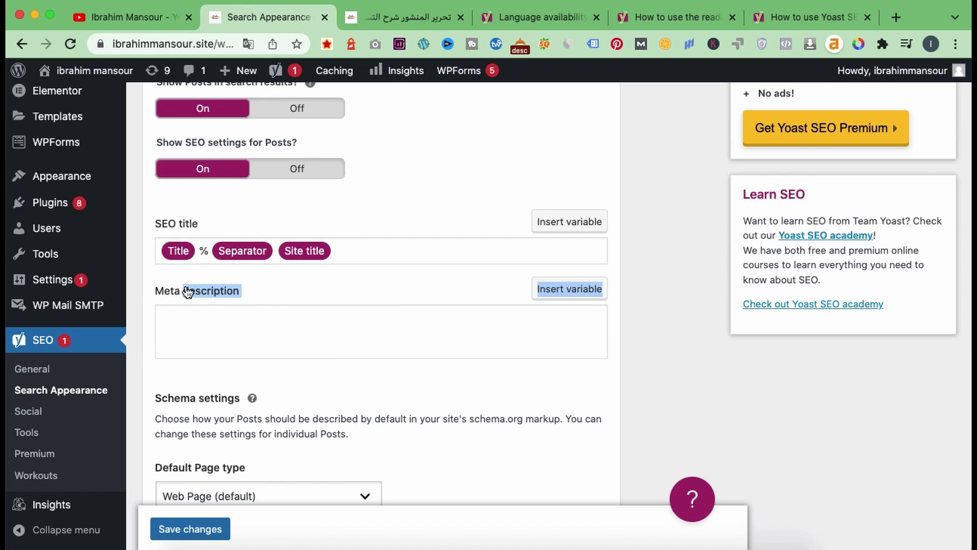
left_click(279, 289)
left_click(565, 289)
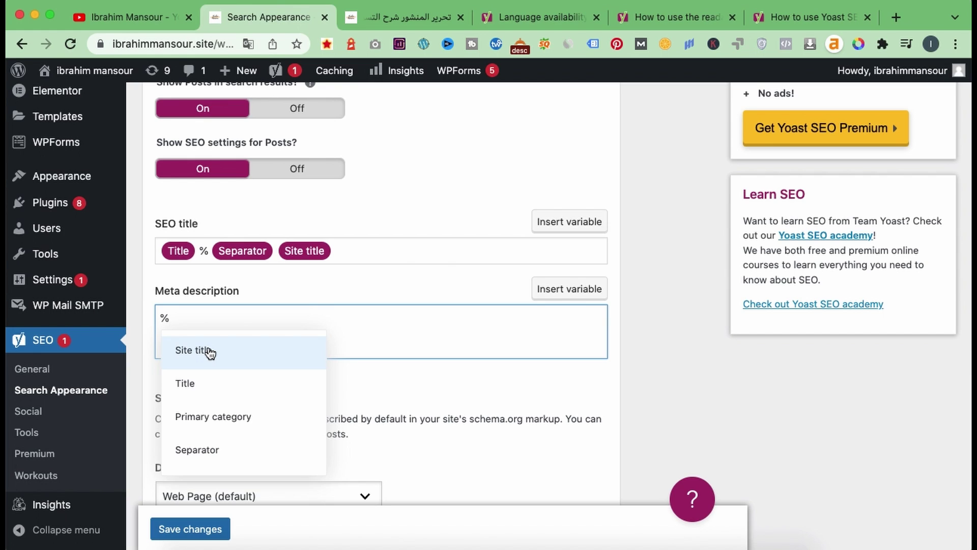
left_click_drag(168, 316, 155, 312)
key("BackSpace")
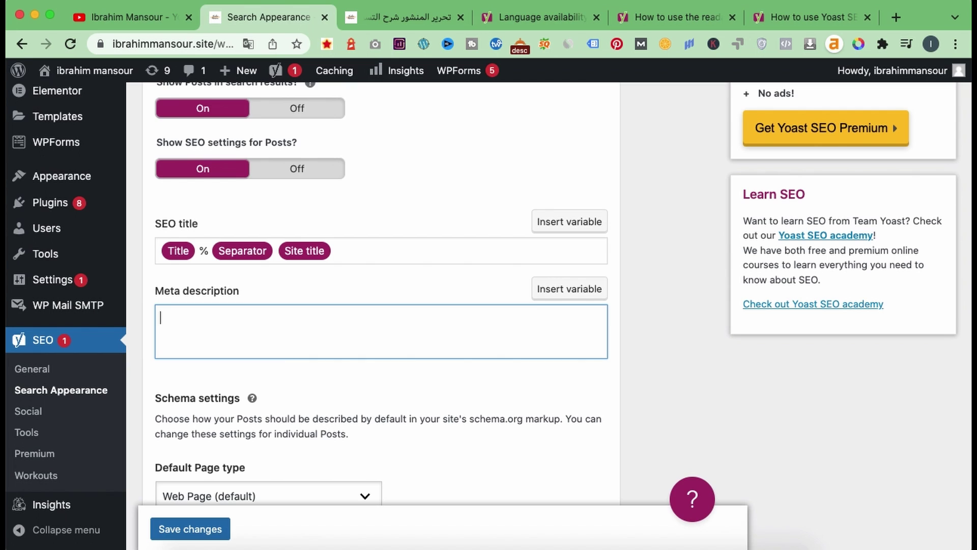
Step: Review the posts' schema settings and the available Default Page type options, keeping Web Page (default)
scroll(230, 371, "down", 5)
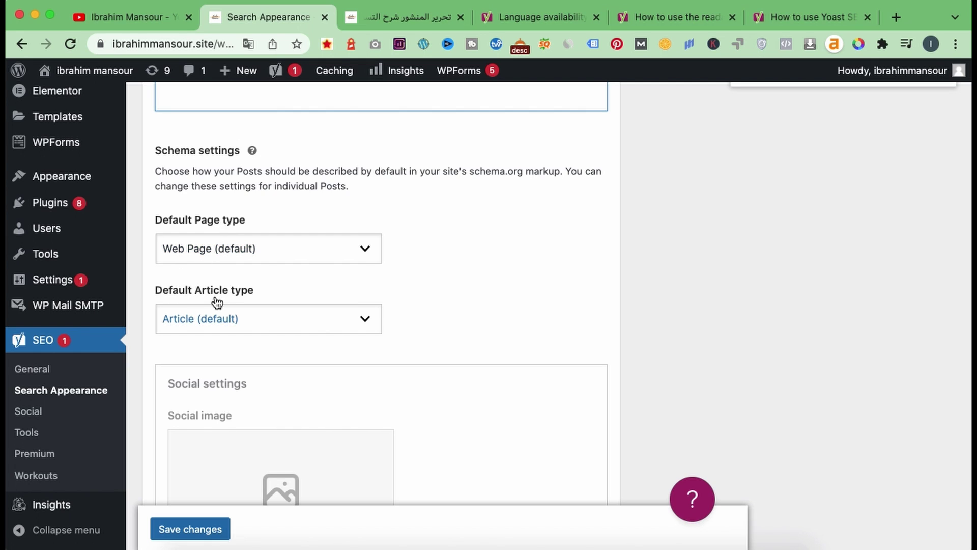
left_click(215, 259)
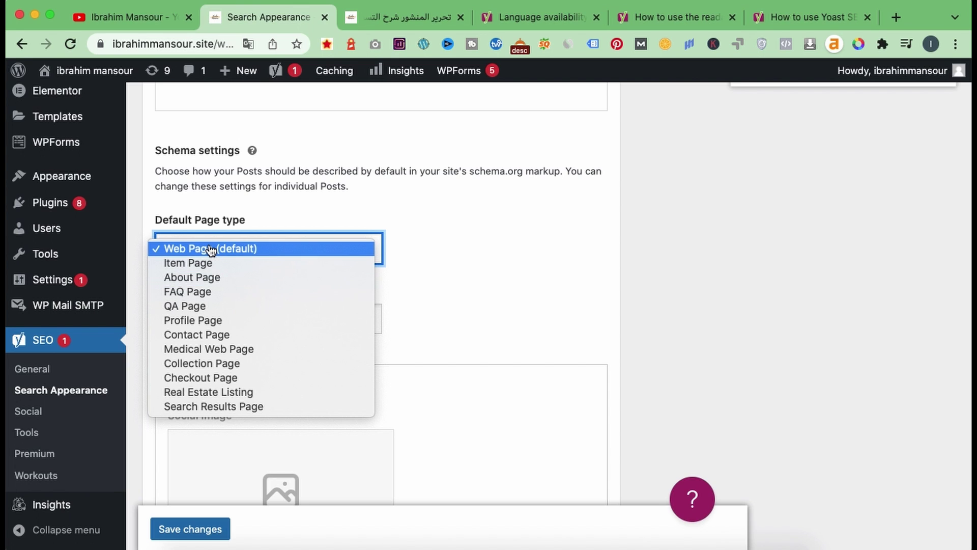
left_click(262, 220)
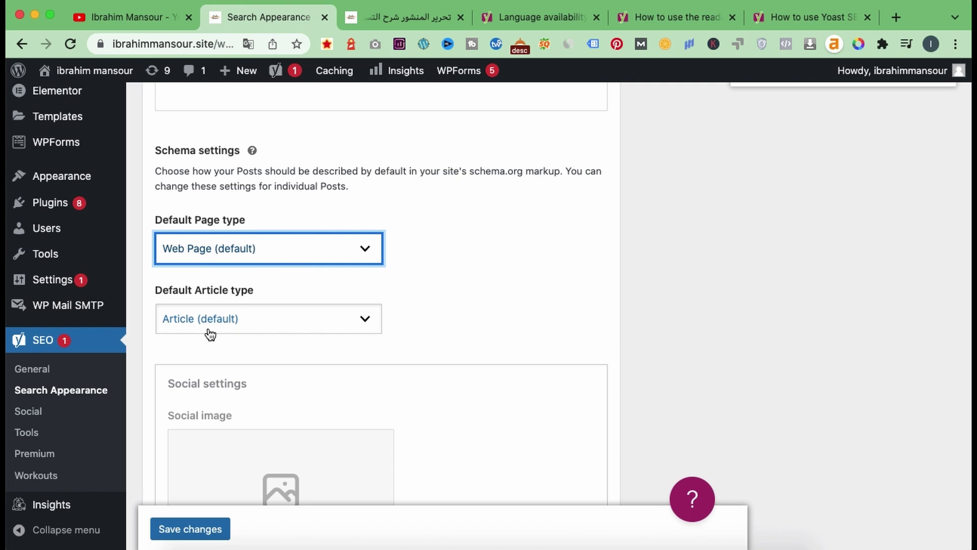
Step: Look over the posts' social settings and the remaining content types on the Content Types page
scroll(210, 334, "down", 5)
scroll(273, 253, "down", 2)
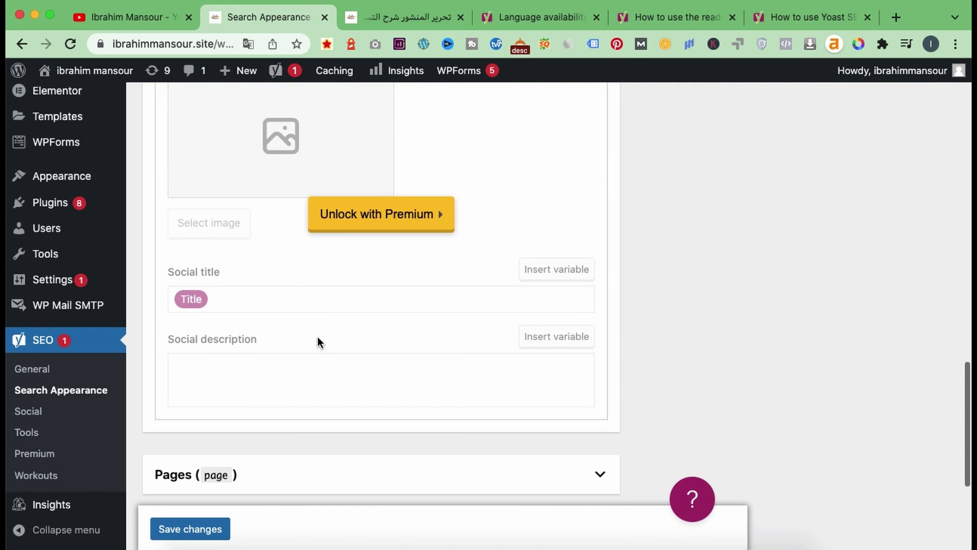
scroll(318, 337, "down", 5)
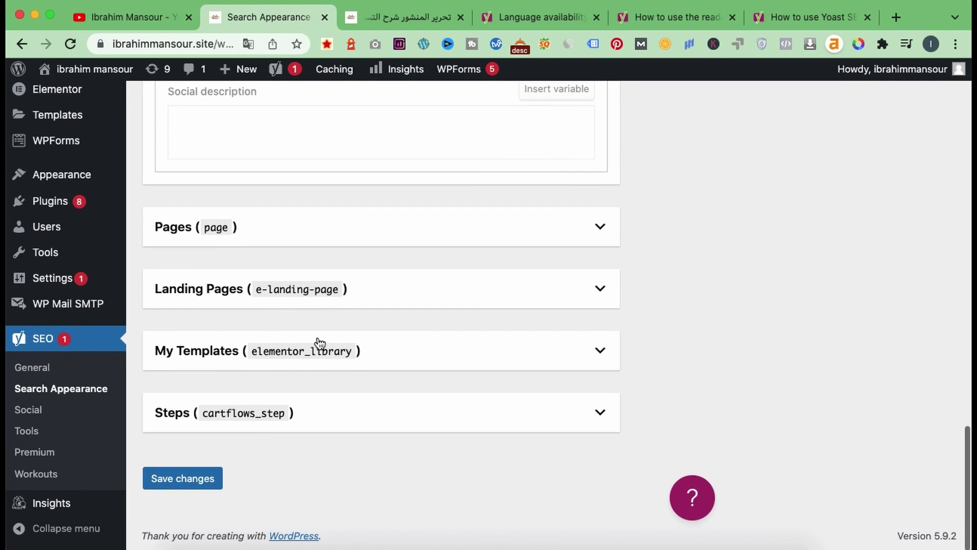
scroll(182, 234, "up", 8)
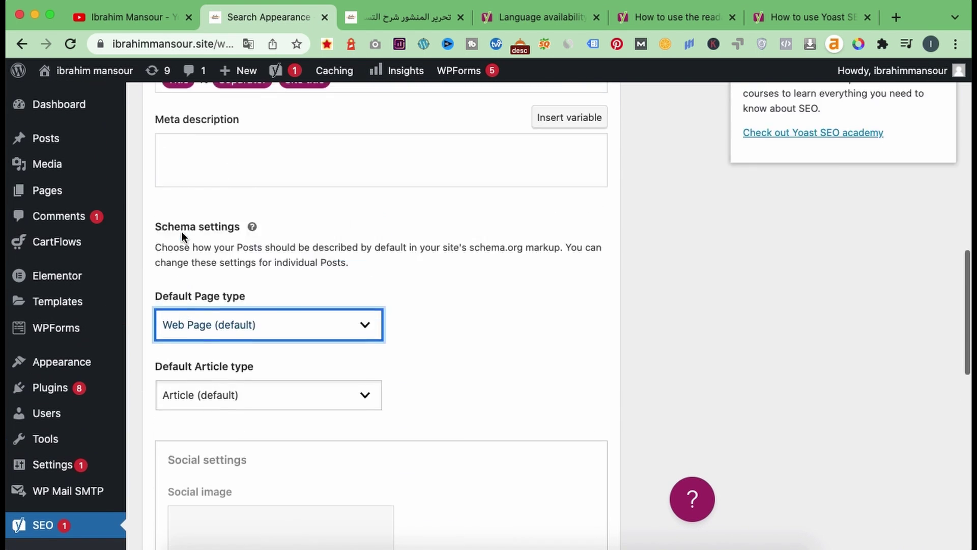
scroll(182, 231, "up", 10)
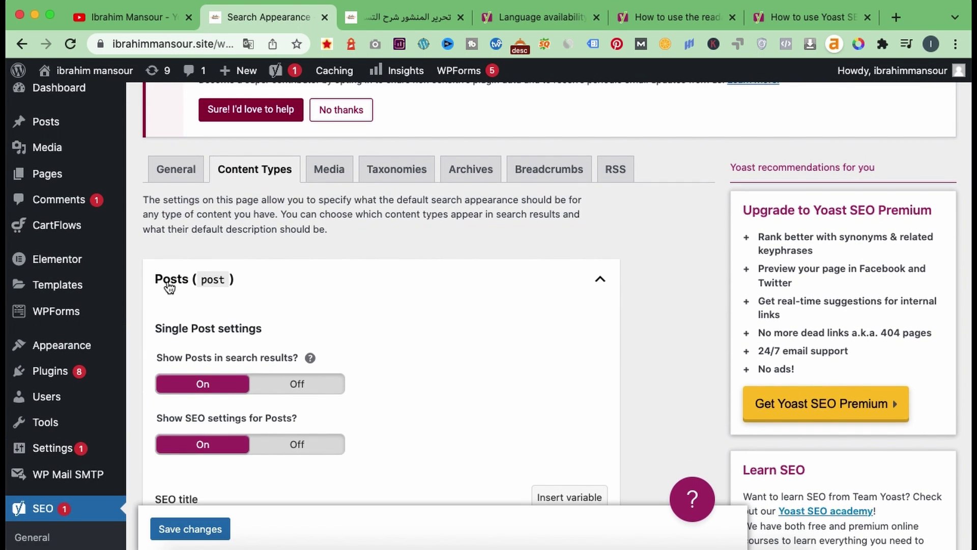
scroll(170, 288, "down", 20)
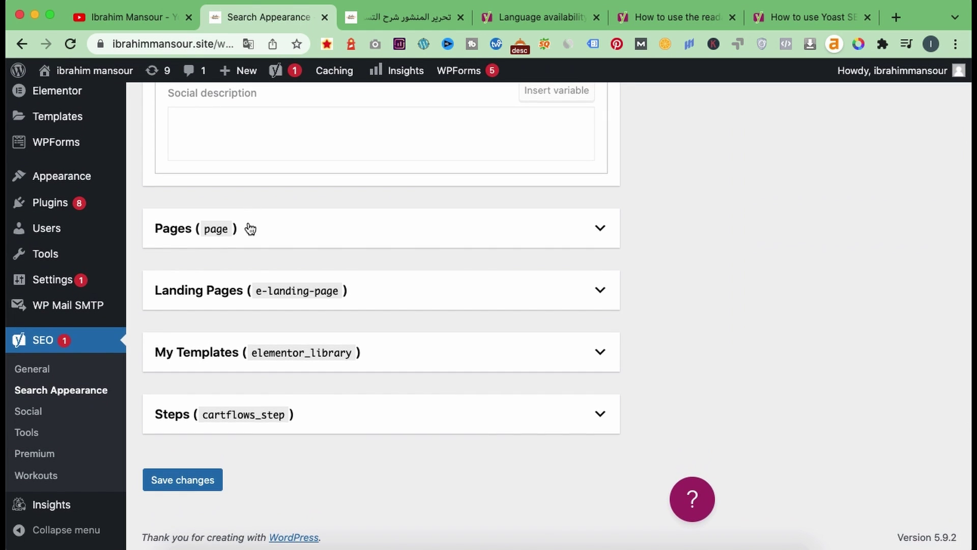
Step: Expand the Pages content type and examine its search results, SEO title and social settings
left_click(275, 240)
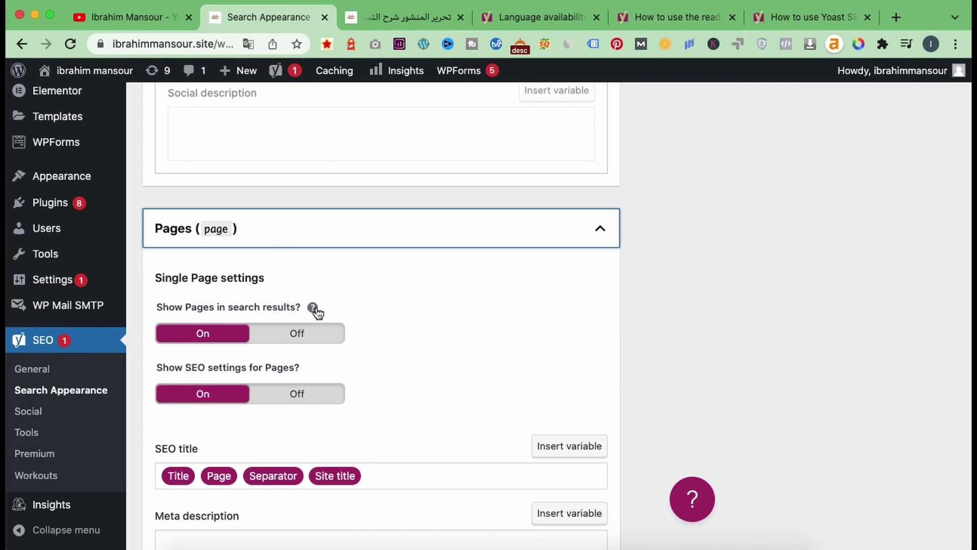
scroll(322, 317, "down", 5)
scroll(323, 317, "down", 15)
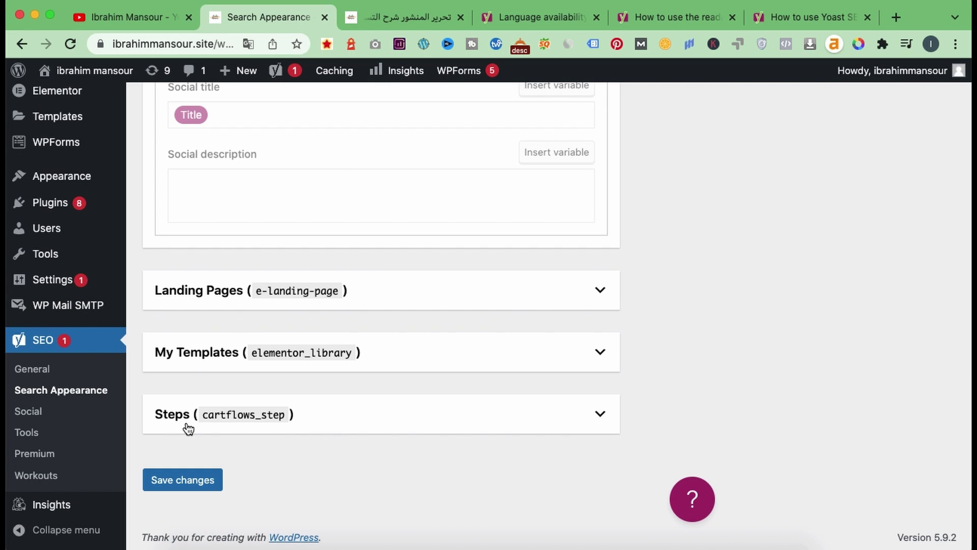
Step: Open the Media settings and check the option for redirecting attachment URLs to the attachment itself
scroll(187, 427, "up", 20)
scroll(187, 428, "down", 5)
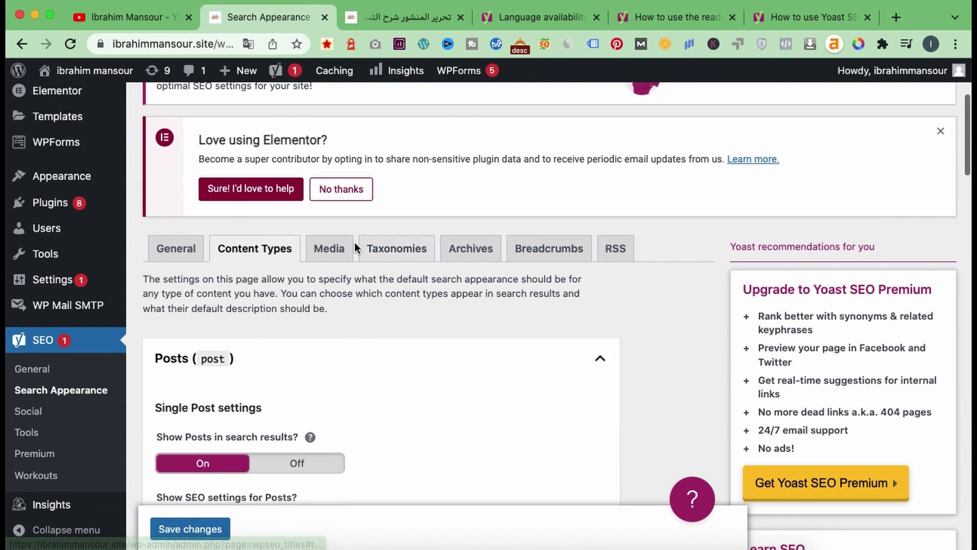
left_click(329, 260)
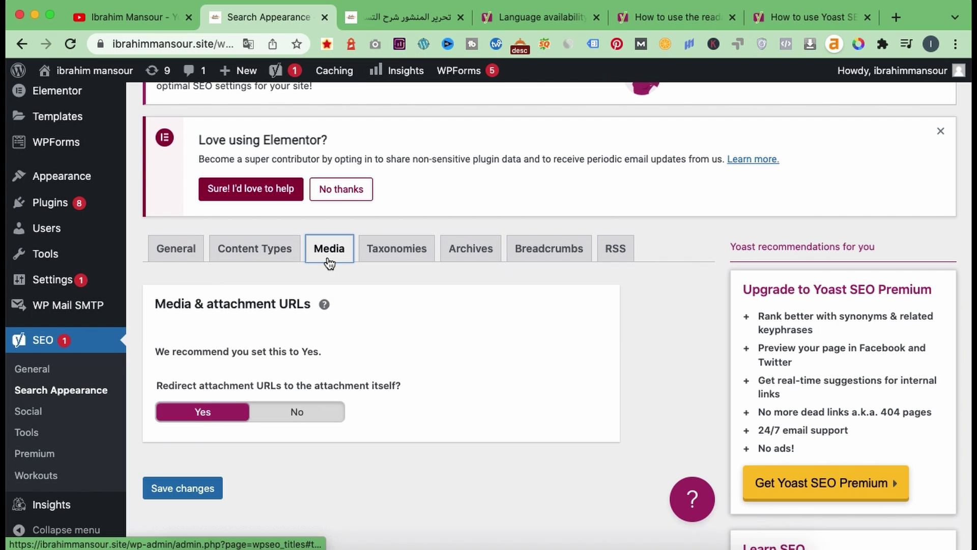
scroll(312, 310, "down", 1)
scroll(310, 309, "down", 1)
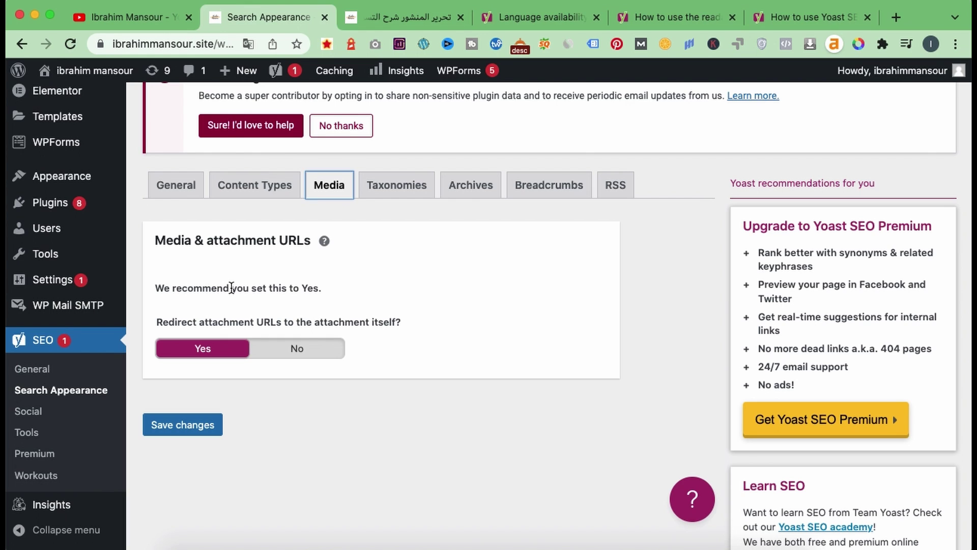
Step: Open the Taxonomies settings and look over the Categories, Tags, Formats and Category URLs sections
left_click(395, 185)
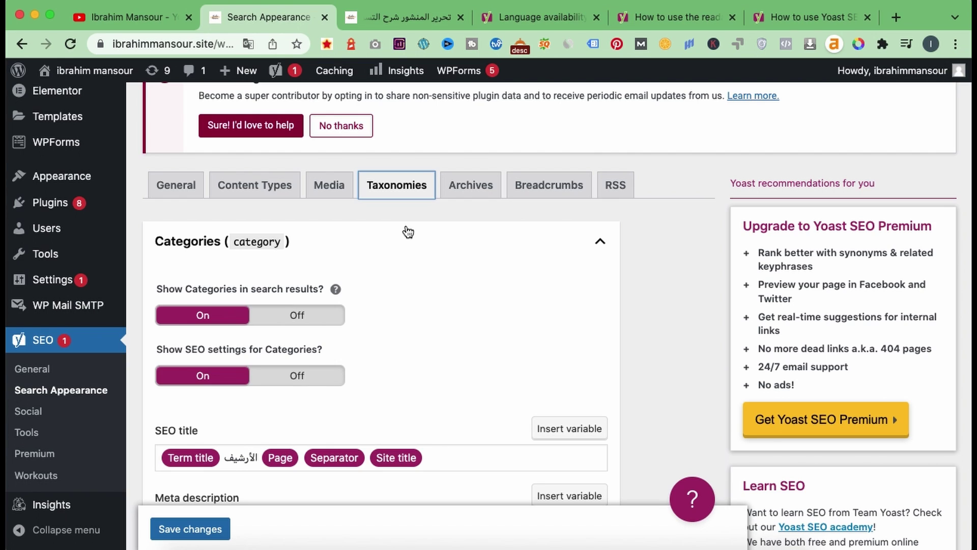
scroll(247, 255, "down", 5)
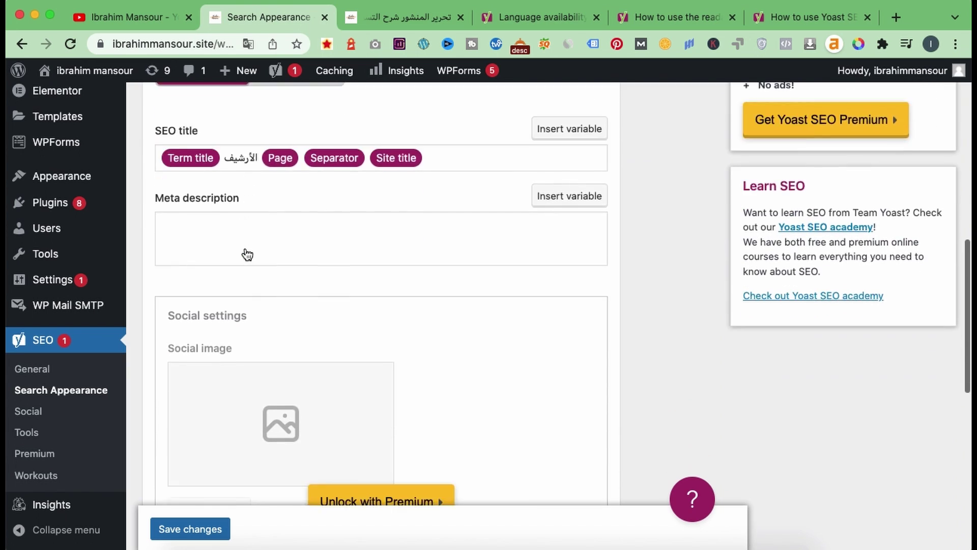
scroll(247, 254, "down", 8)
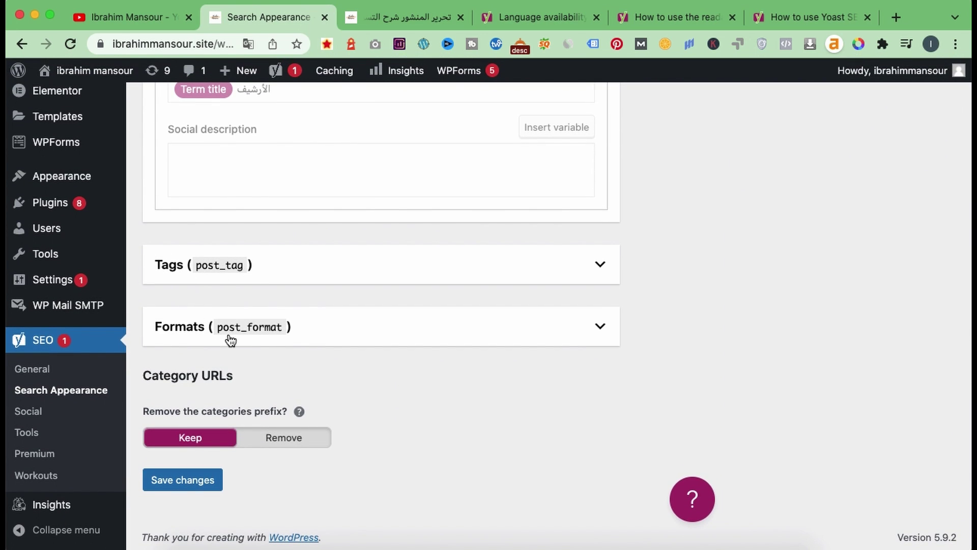
Step: Open the Archives settings and review the Author archives, Date archives and Special pages sections
scroll(231, 340, "up", 12)
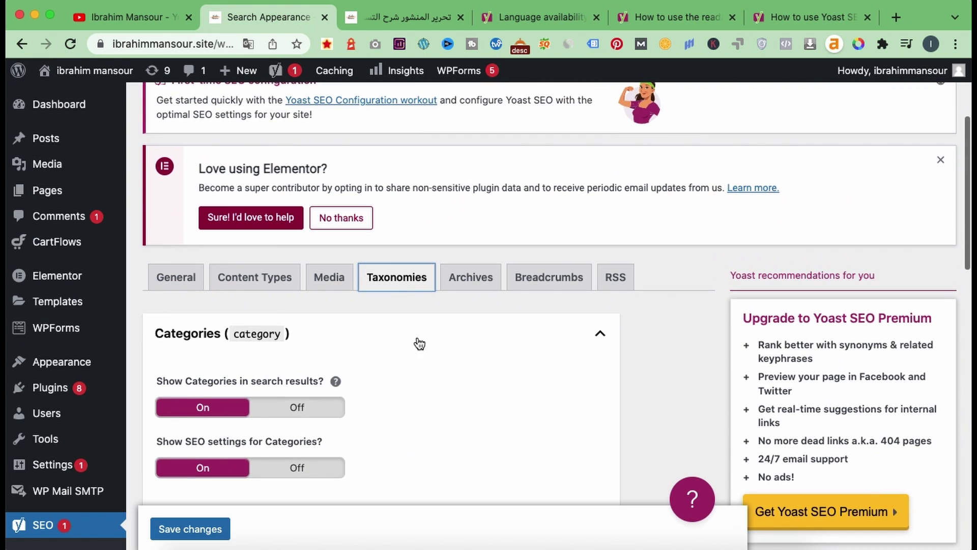
left_click(470, 278)
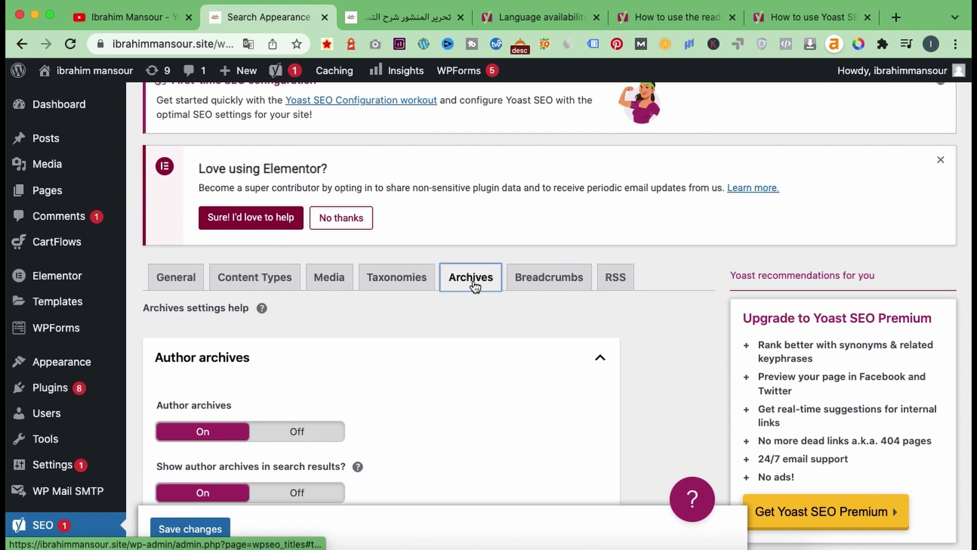
scroll(374, 329, "down", 2)
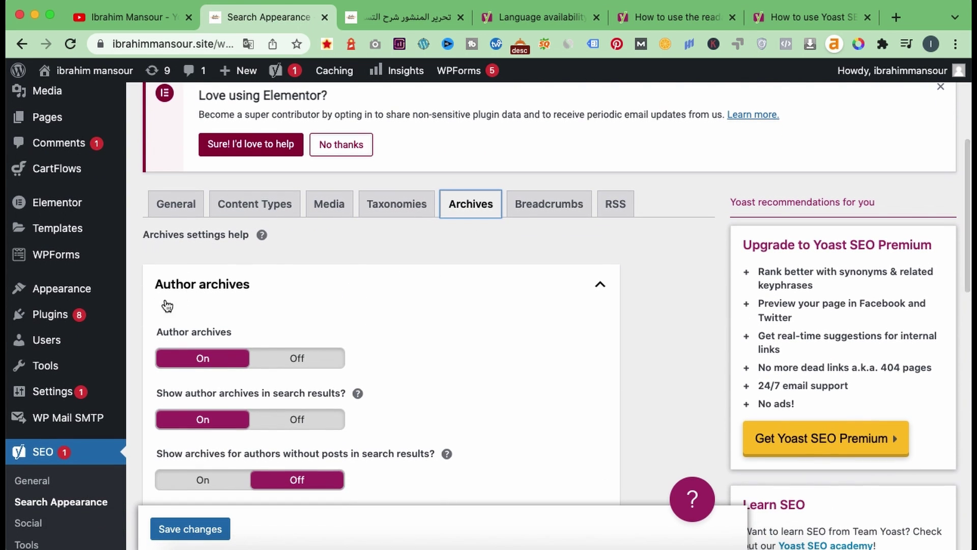
scroll(288, 306, "down", 8)
scroll(288, 306, "down", 6)
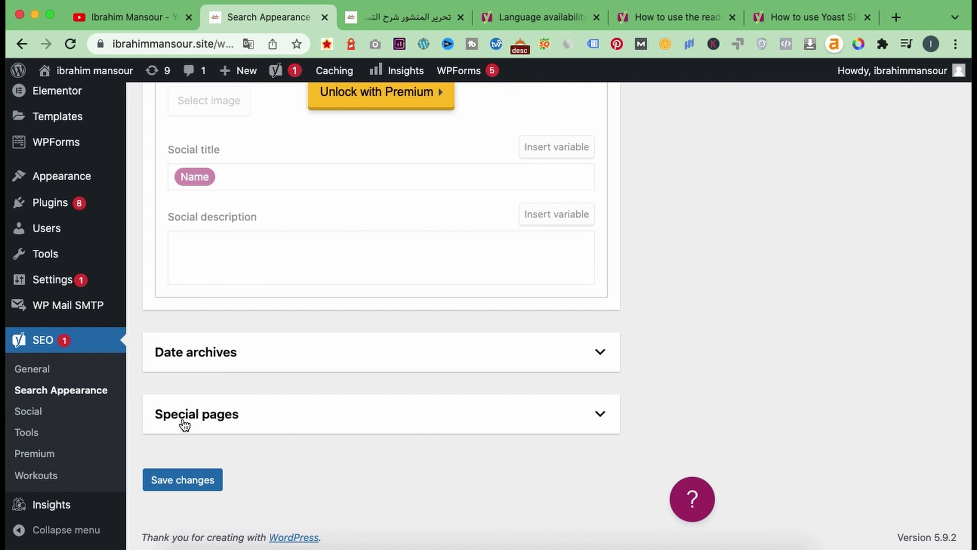
Step: Open the Breadcrumbs settings and examine the separator, prefixes, taxonomy and content type archive options, and theme instructions
scroll(353, 277, "up", 2)
scroll(352, 279, "up", 20)
scroll(354, 279, "down", 4)
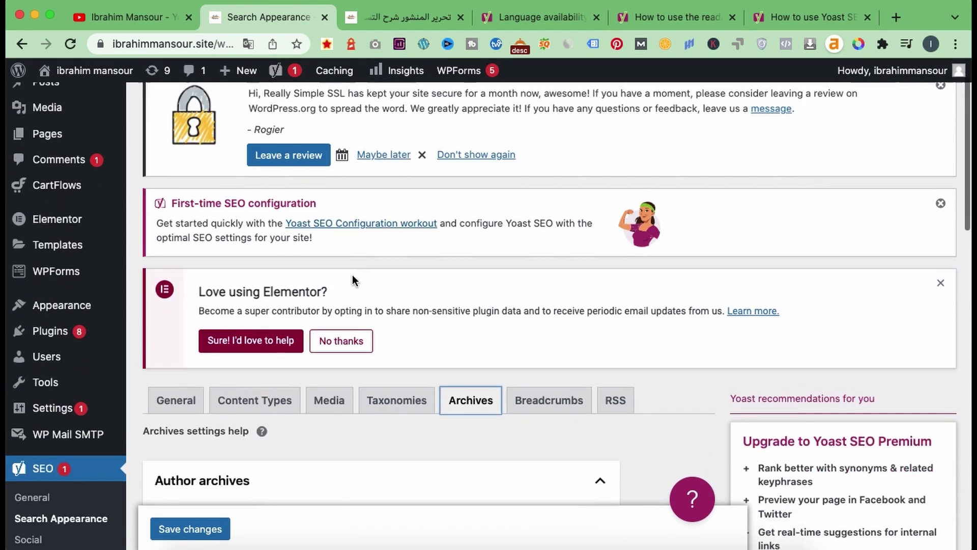
left_click(556, 285)
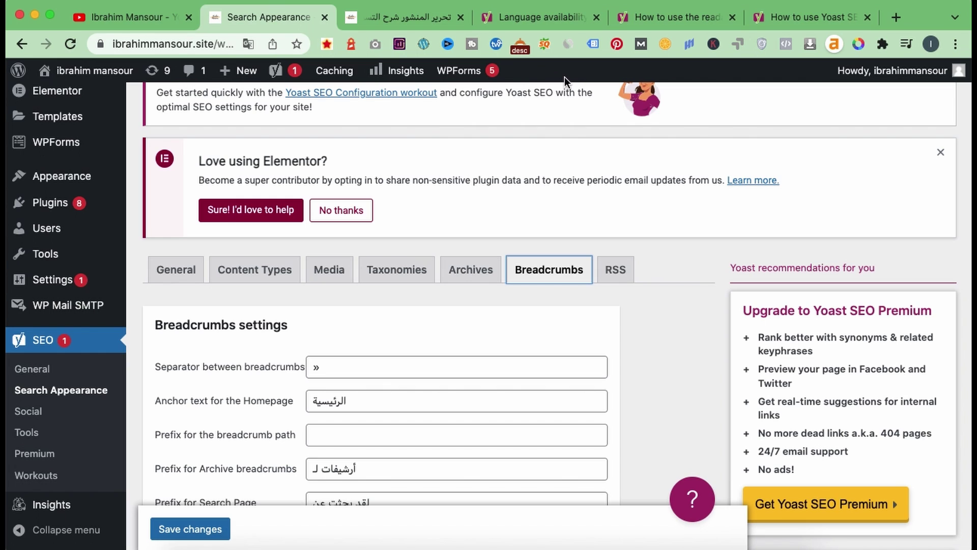
mouse_move(87, 79)
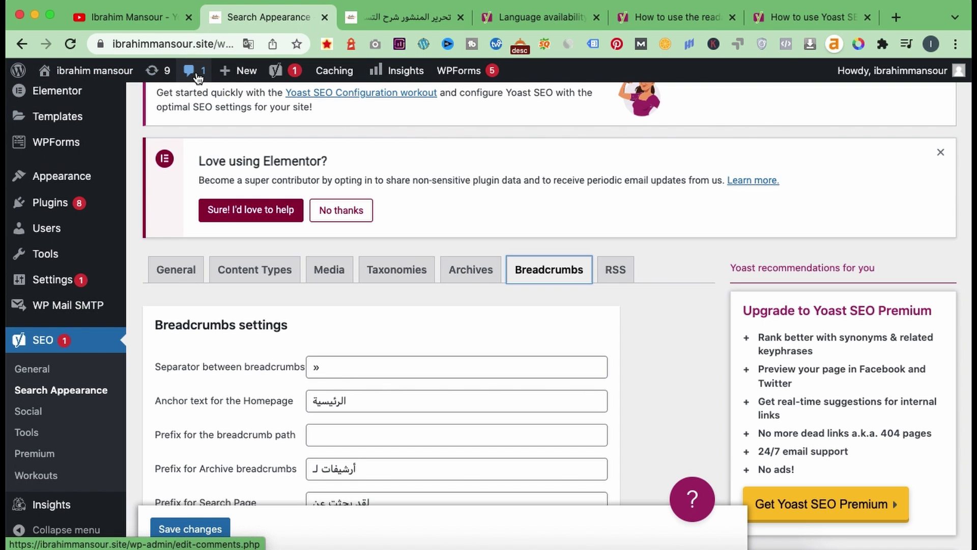
scroll(275, 296, "down", 3)
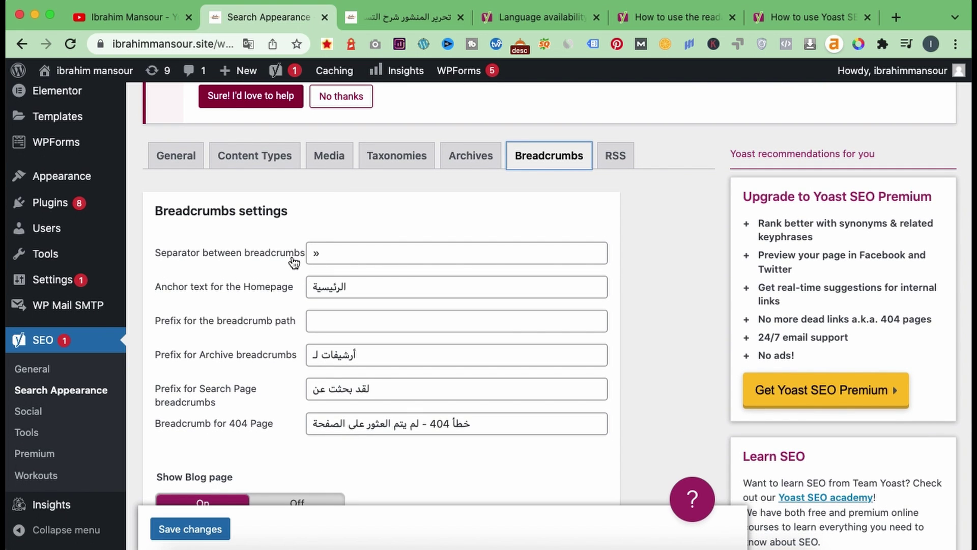
scroll(277, 432, "down", 4)
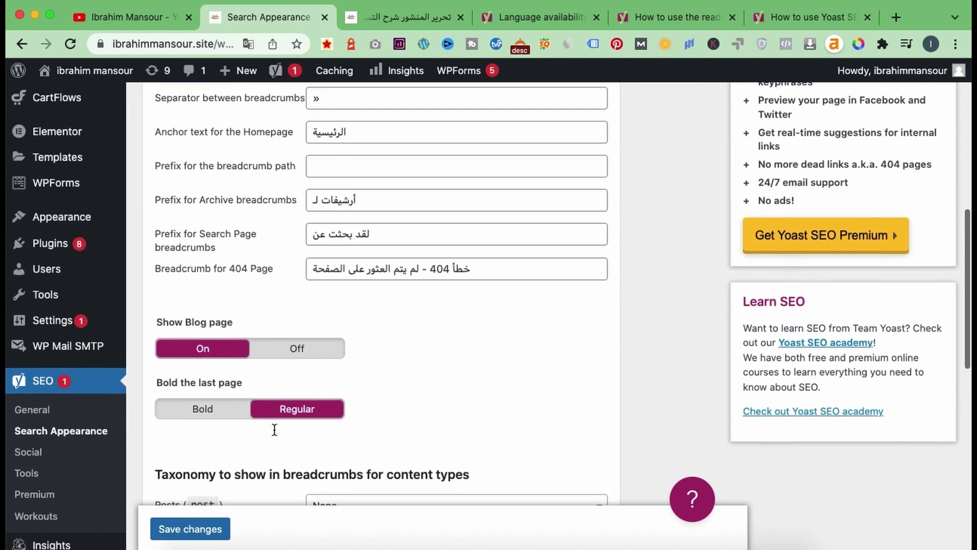
scroll(275, 428, "down", 5)
scroll(277, 428, "down", 3)
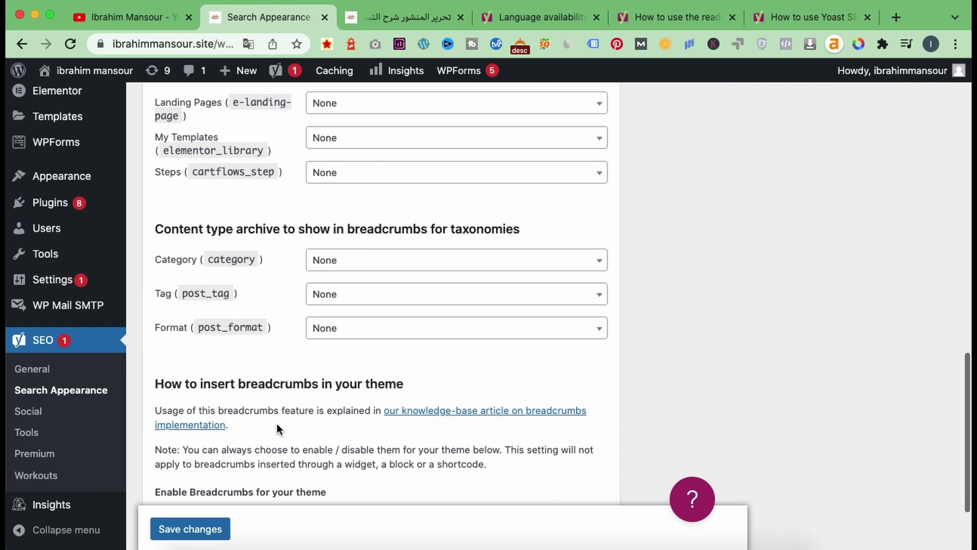
scroll(277, 423, "down", 2)
scroll(277, 423, "up", 4)
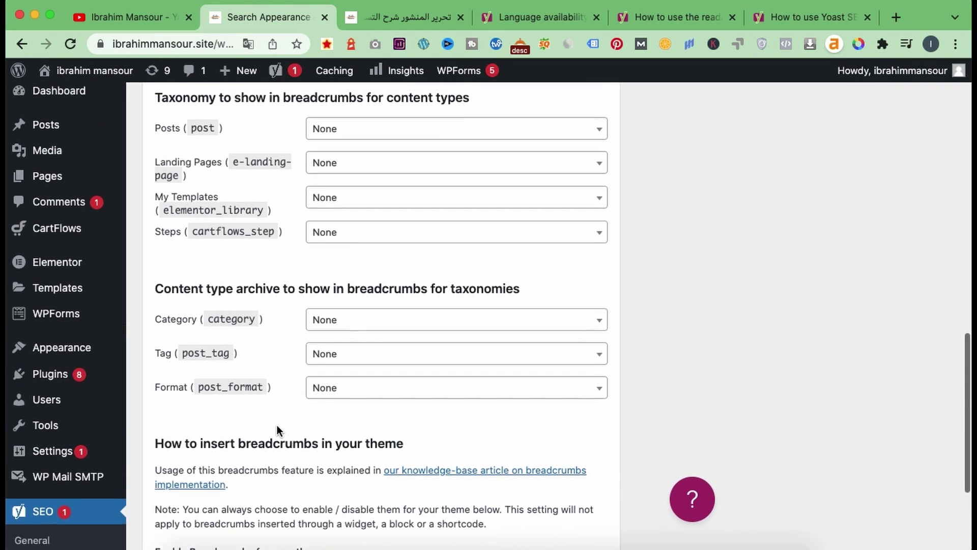
scroll(277, 427, "up", 1)
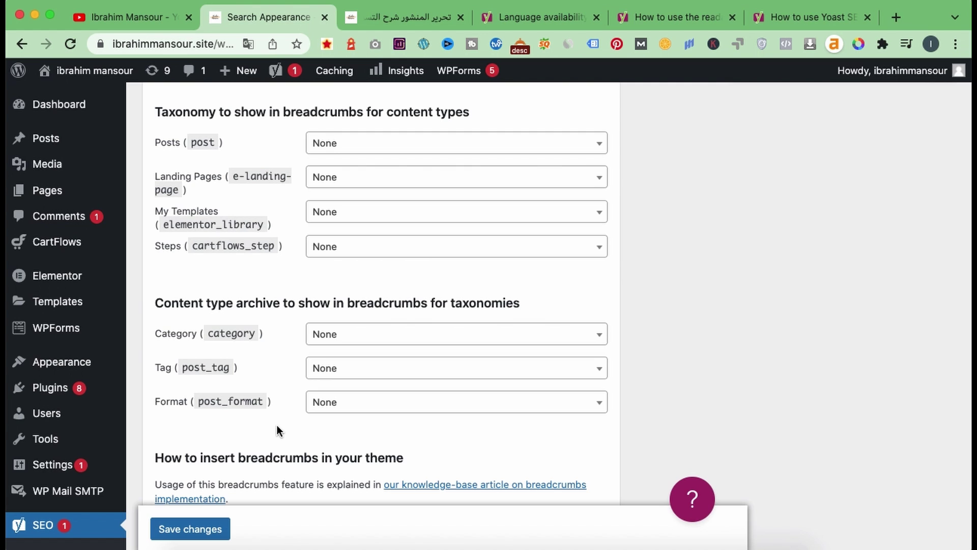
Step: Open the RSS settings and review the content placed before and after each post in the feed
scroll(276, 426, "up", 12)
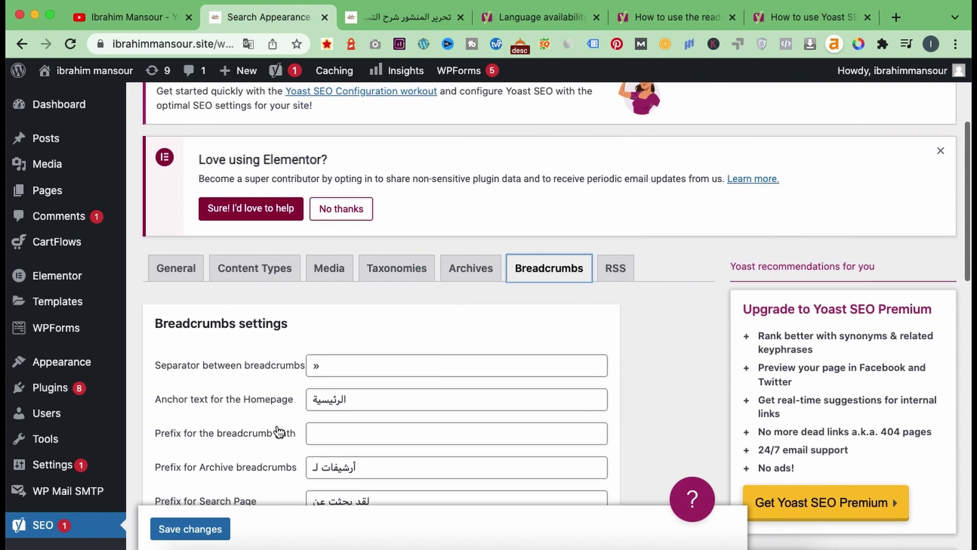
left_click(614, 270)
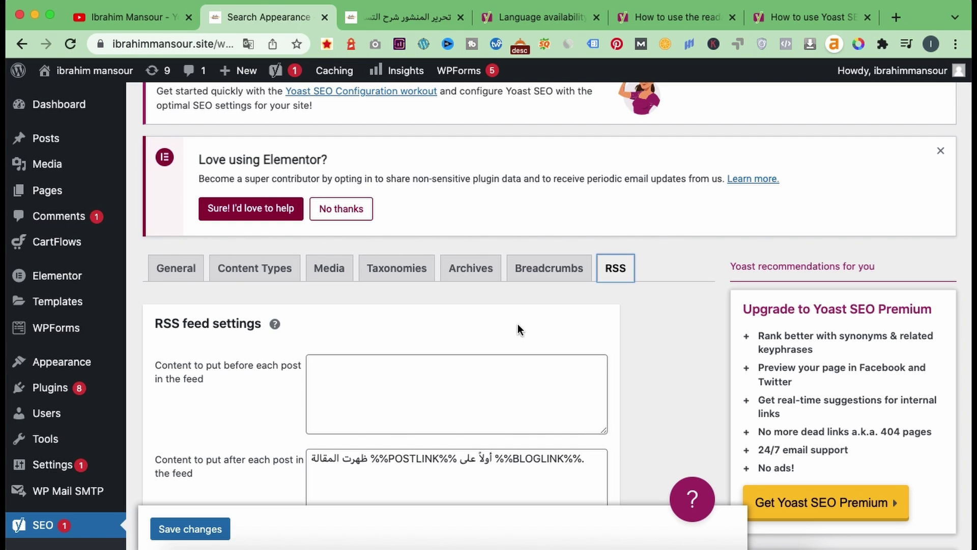
scroll(518, 324, "down", 5)
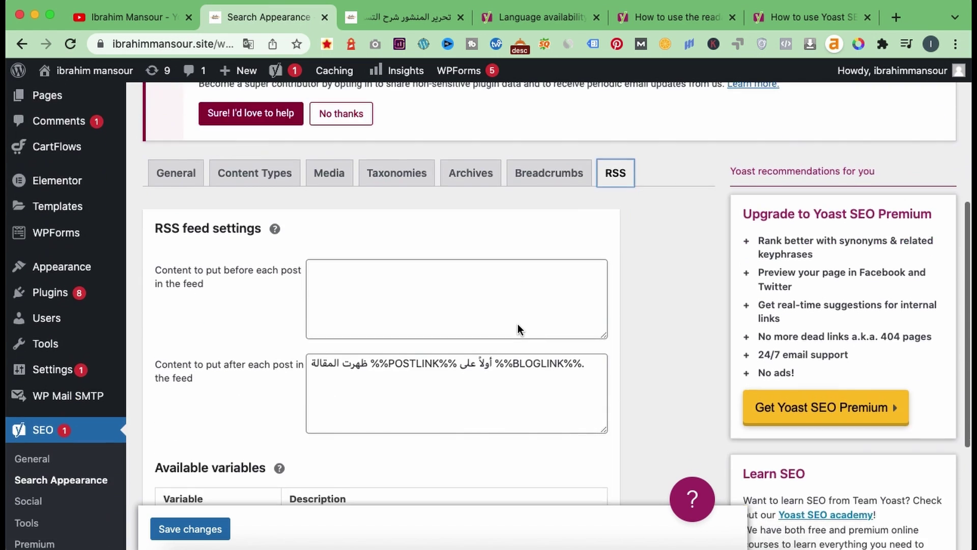
scroll(518, 324, "up", 7)
scroll(518, 325, "up", 1)
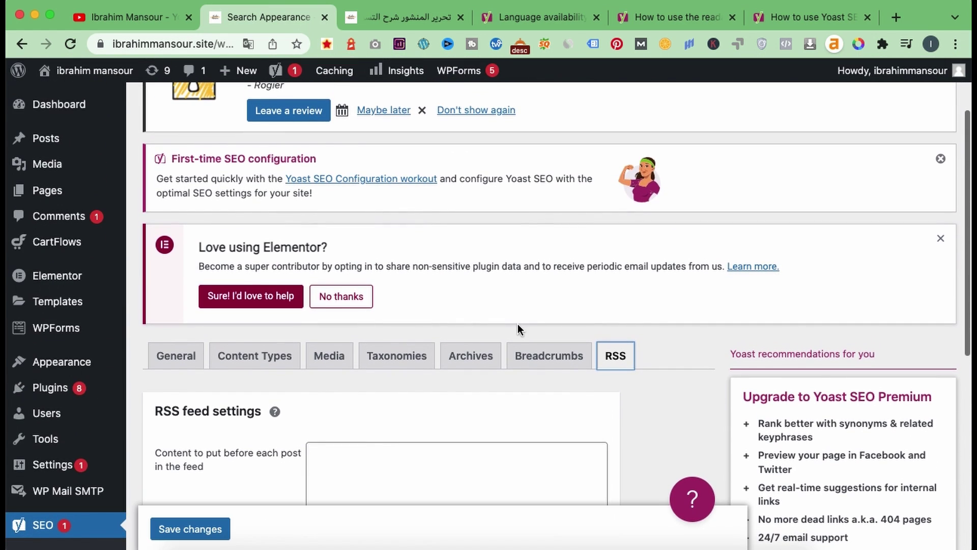
Step: Open Yoast SEO's Social page and look over the organization social profile fields for accounts
scroll(517, 324, "down", 3)
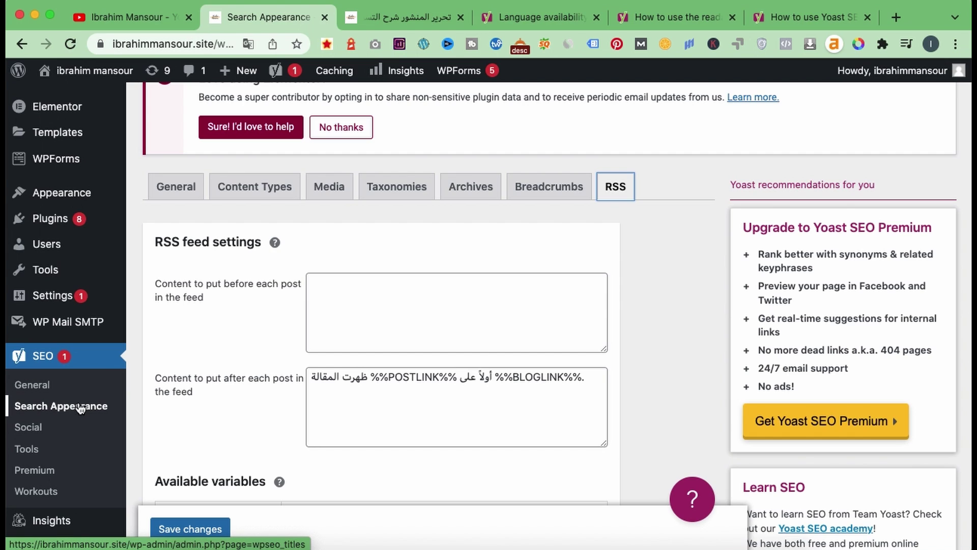
left_click(36, 429)
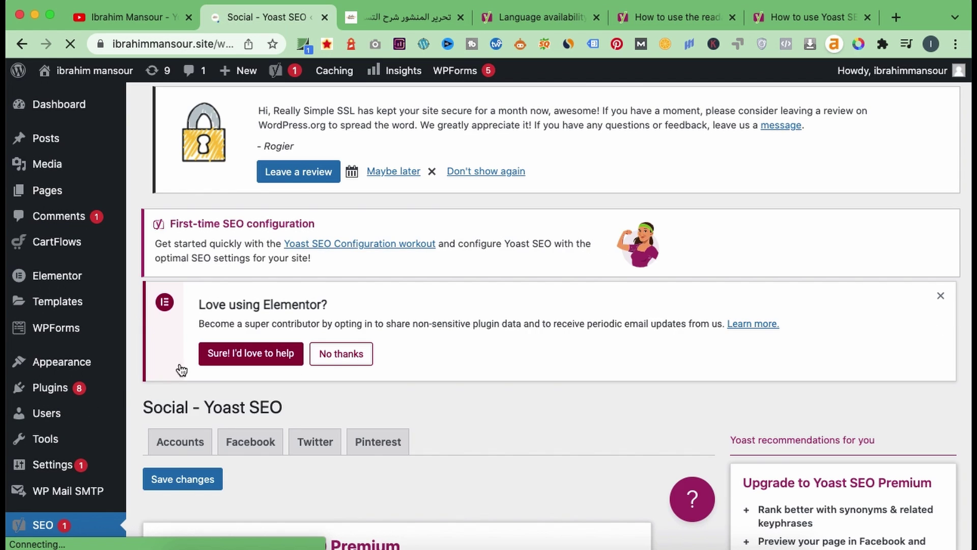
scroll(253, 321, "down", 3)
scroll(253, 320, "down", 2)
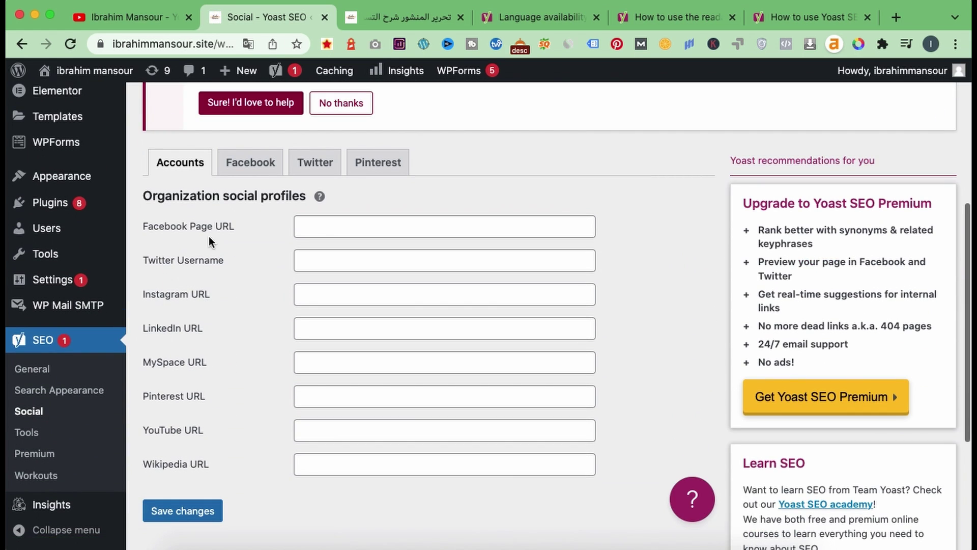
Step: Review the rest of the organization social profile fields, down to the YouTube and Wikipedia URLs
scroll(231, 353, "down", 3)
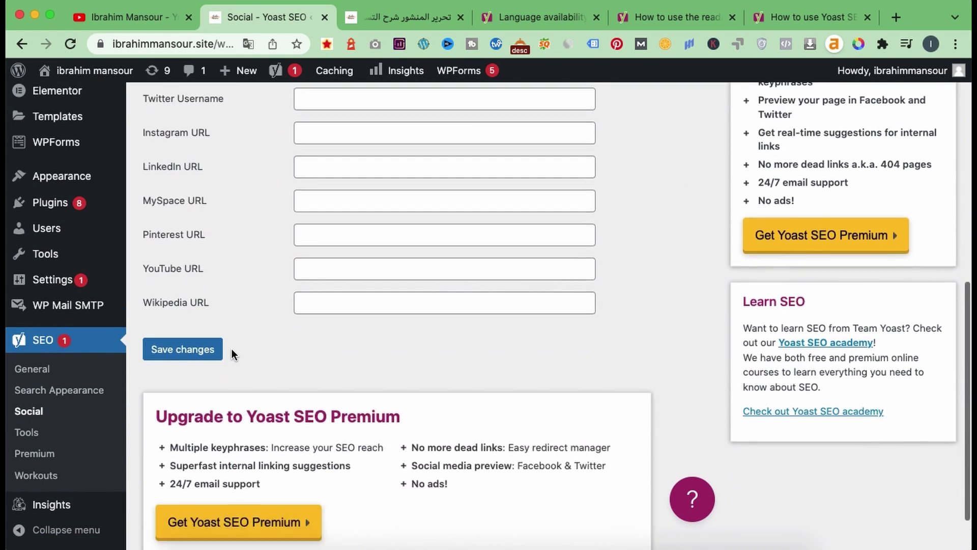
scroll(231, 354, "up", 3)
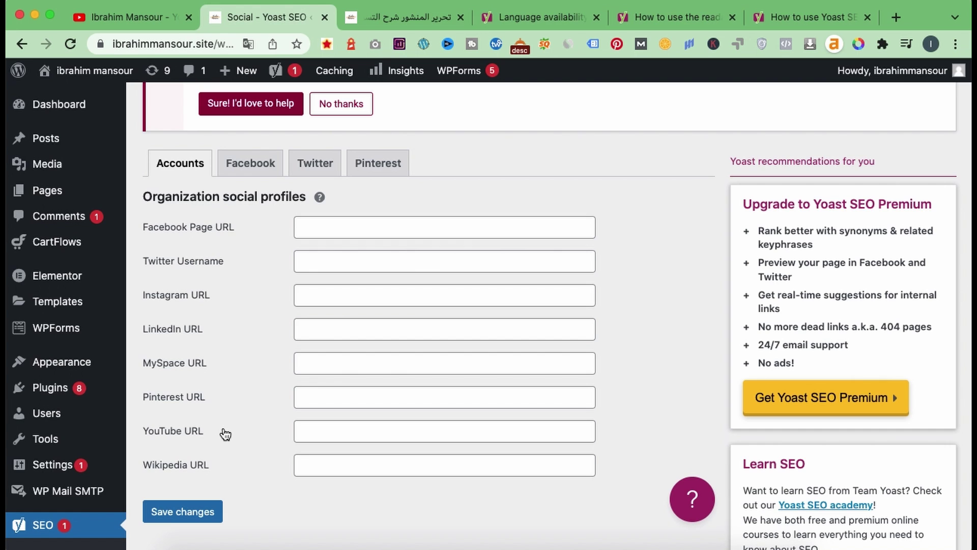
scroll(225, 434, "down", 3)
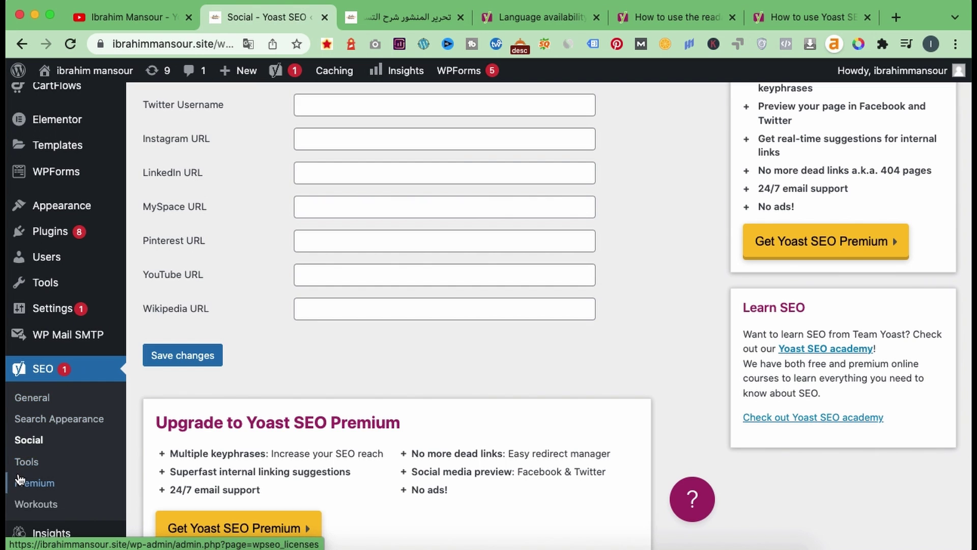
Step: Open Yoast SEO's Tools page and review the import and export, file editor, bulk editor and SEO data optimization tools
left_click(31, 462)
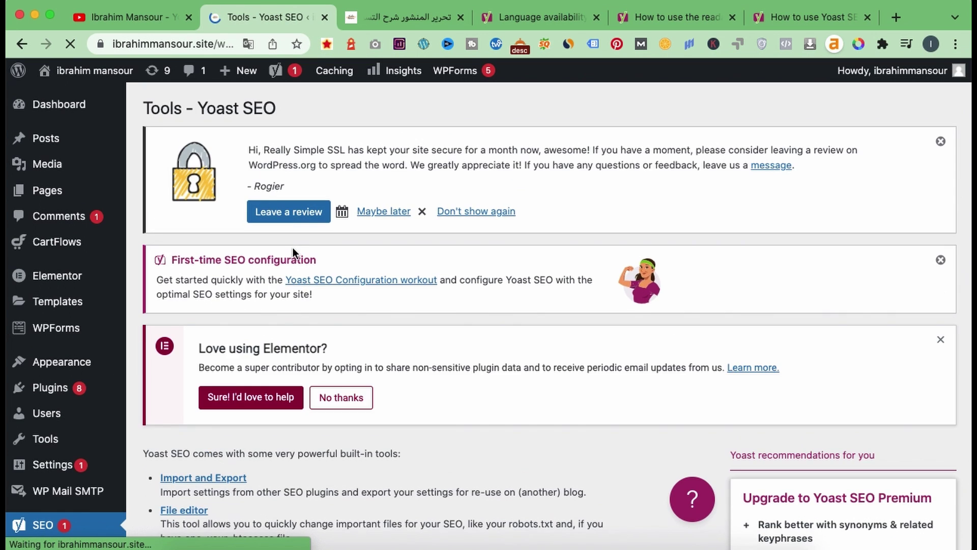
scroll(292, 248, "down", 4)
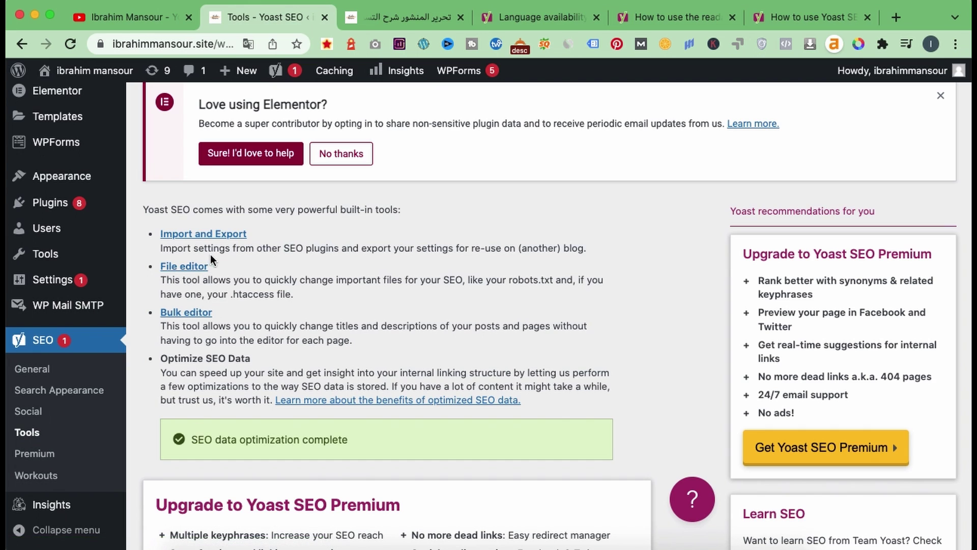
scroll(236, 281, "down", 4)
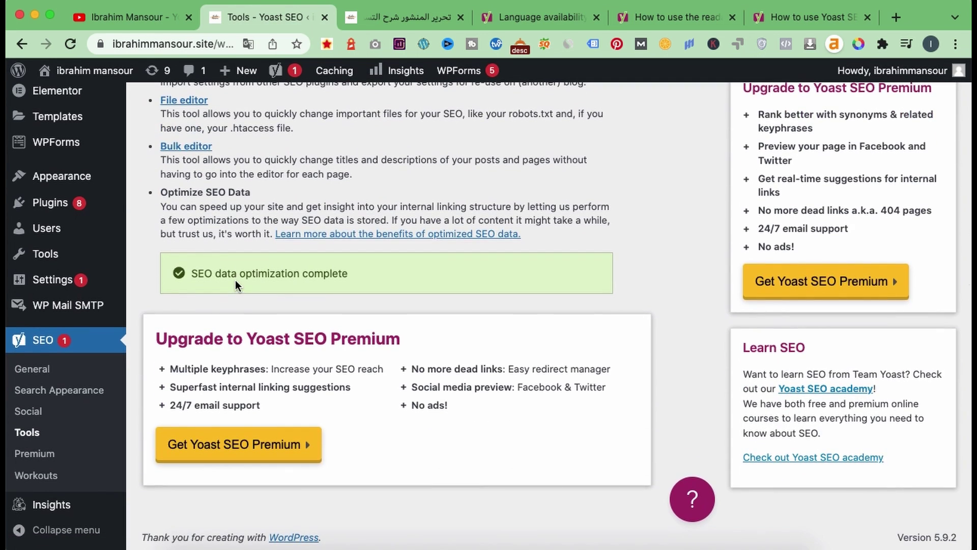
left_click_drag(156, 340, 327, 339)
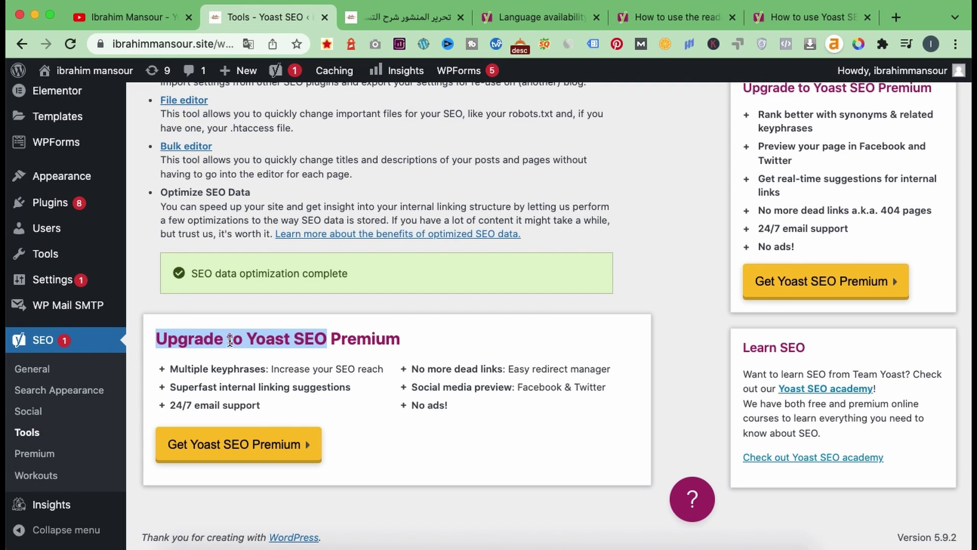
Step: Review the features and extensions on Yoast SEO's Premium page, and look over the SEO workouts on the Workouts page
left_click(48, 457)
scroll(295, 375, "down", 10)
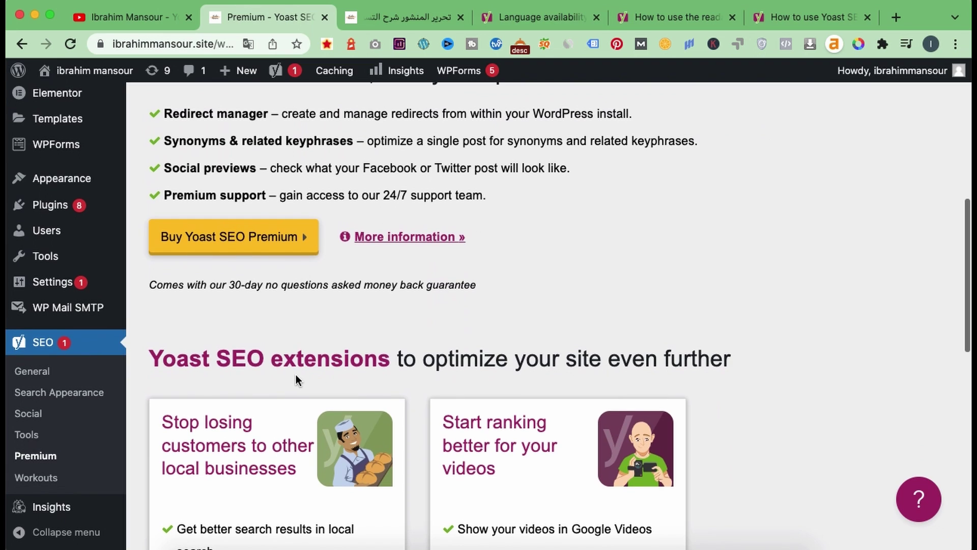
scroll(296, 375, "down", 3)
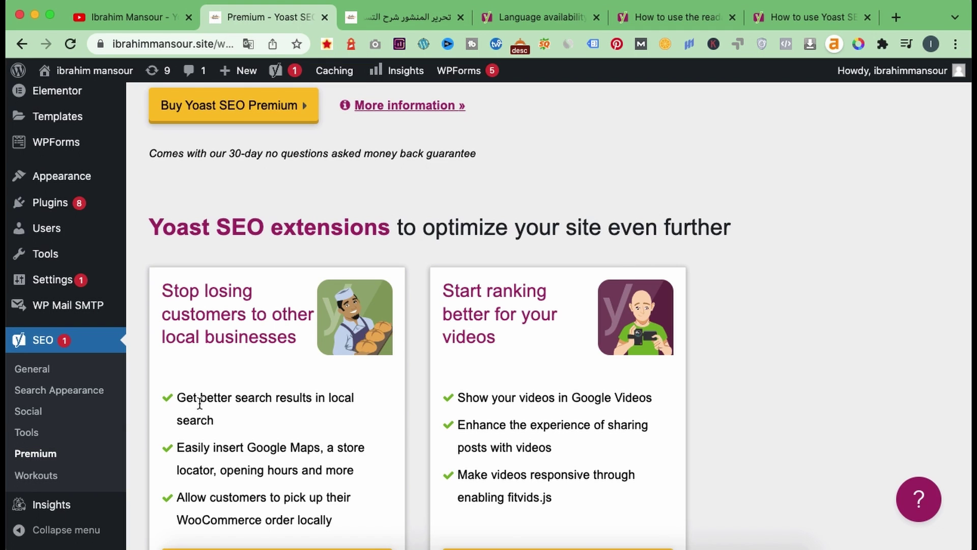
left_click(55, 481)
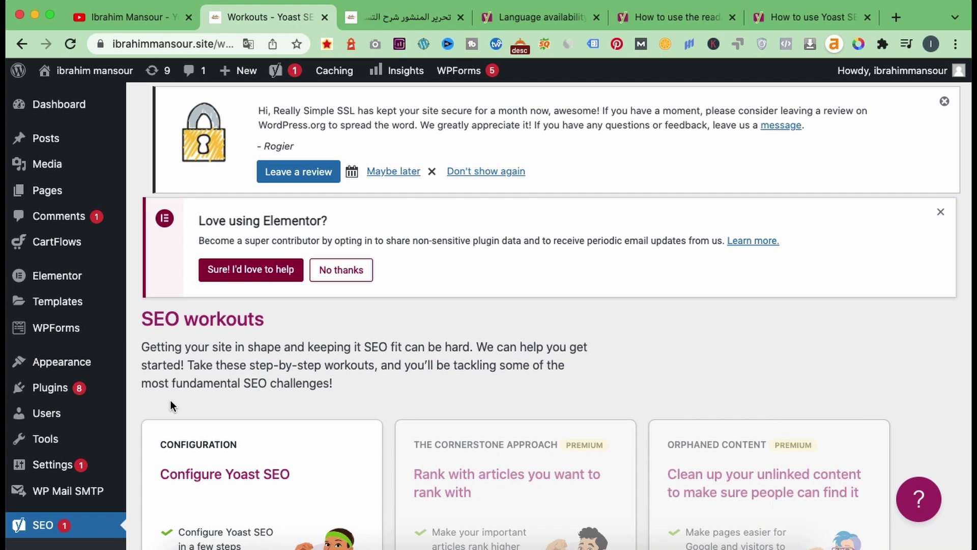
scroll(189, 359, "down", 5)
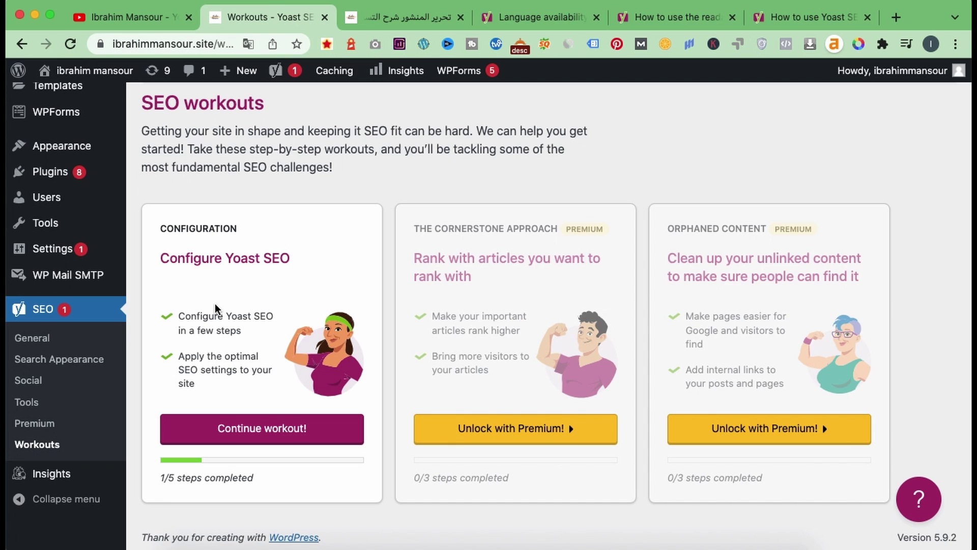
Step: Switch to the open Arabic affiliate marketing post in the editor and go to its Yoast SEO section below the content
left_click(360, 14)
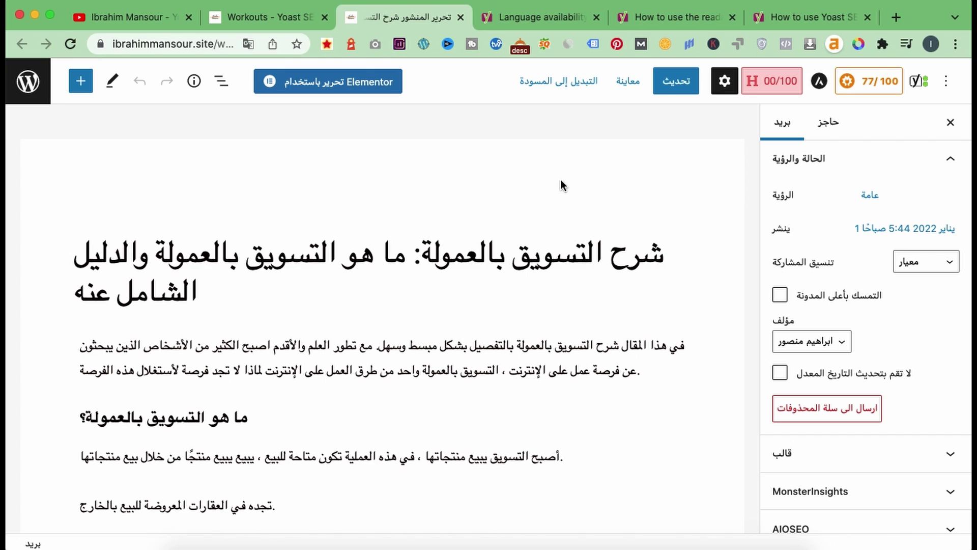
scroll(291, 378, "down", 15)
scroll(291, 378, "down", 20)
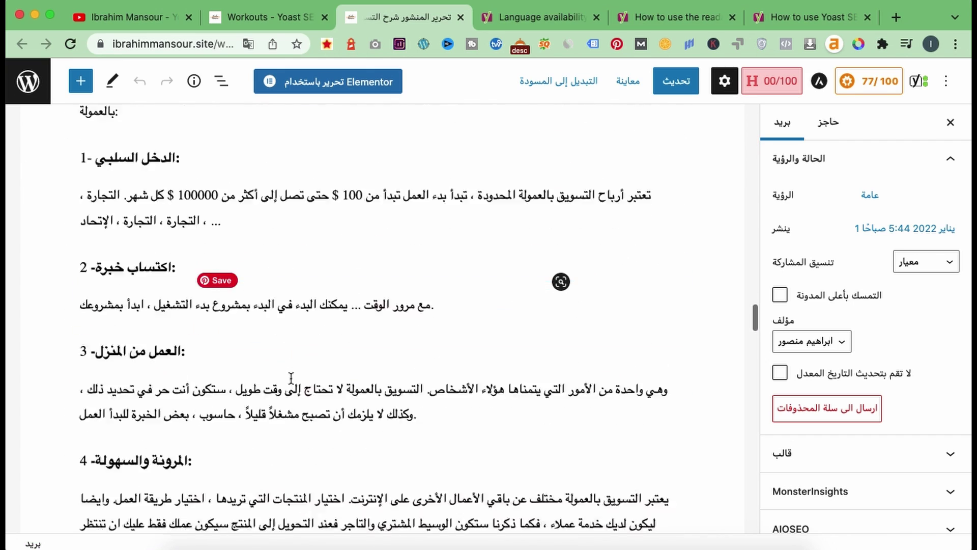
scroll(292, 383, "down", 15)
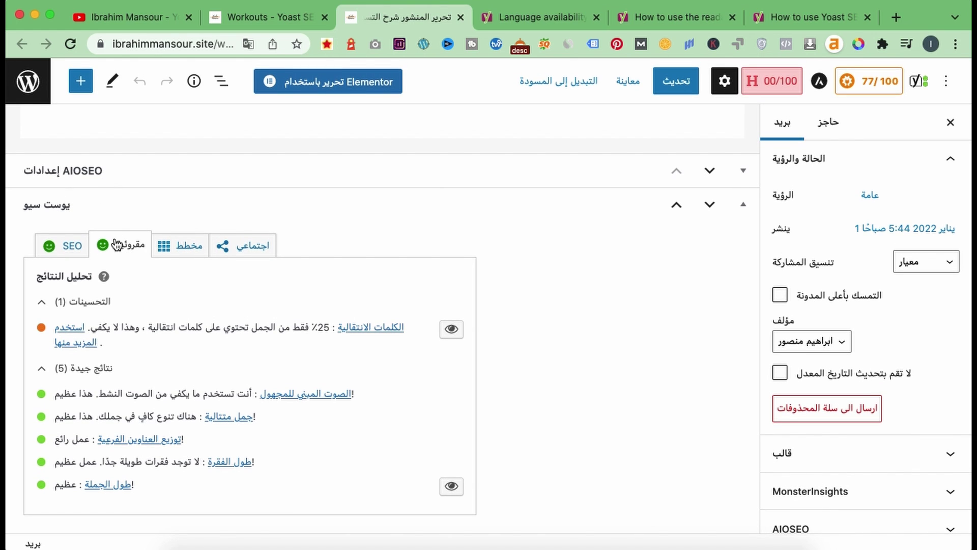
Step: Look over the post's Yoast SEO settings and return to its readability analysis results
left_click(75, 246)
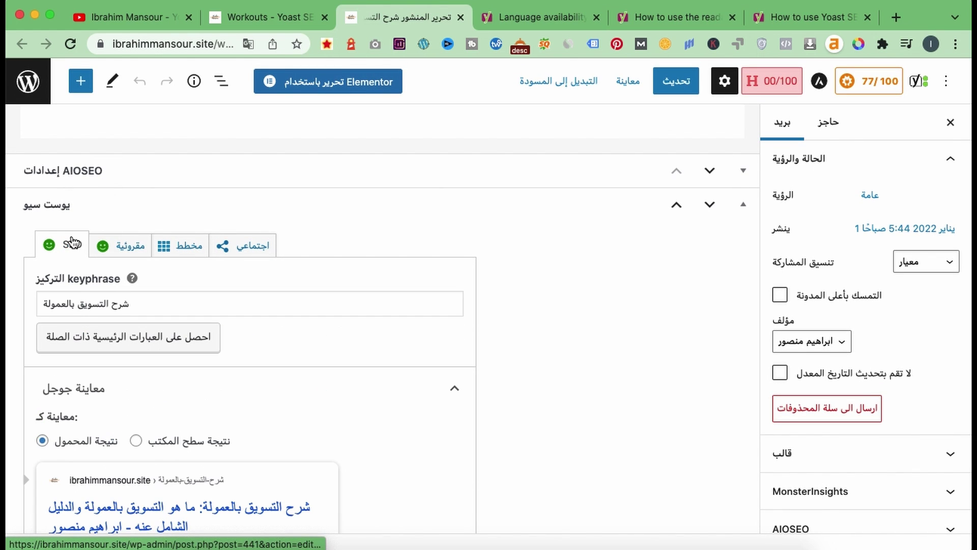
scroll(53, 252, "down", 3)
scroll(53, 251, "up", 2)
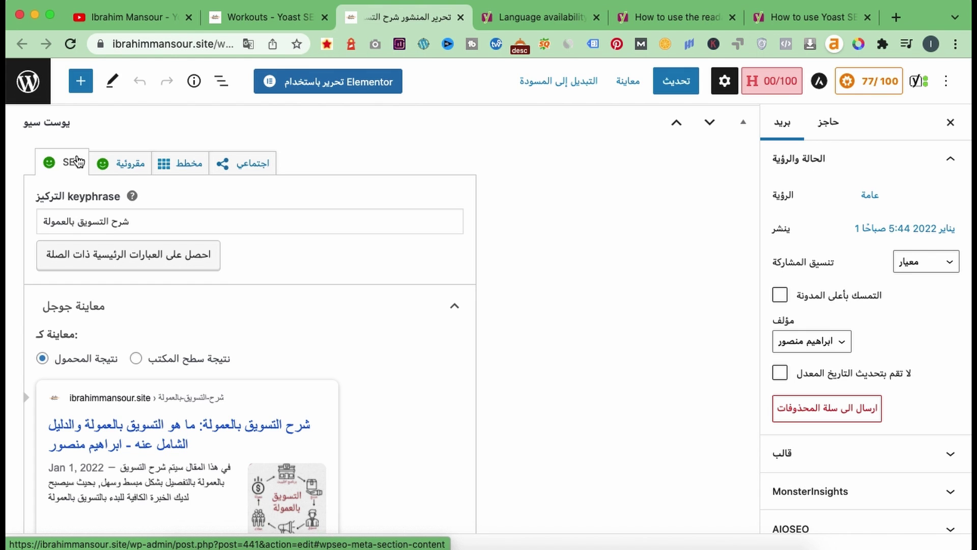
left_click(109, 162)
scroll(109, 160, "up", 2)
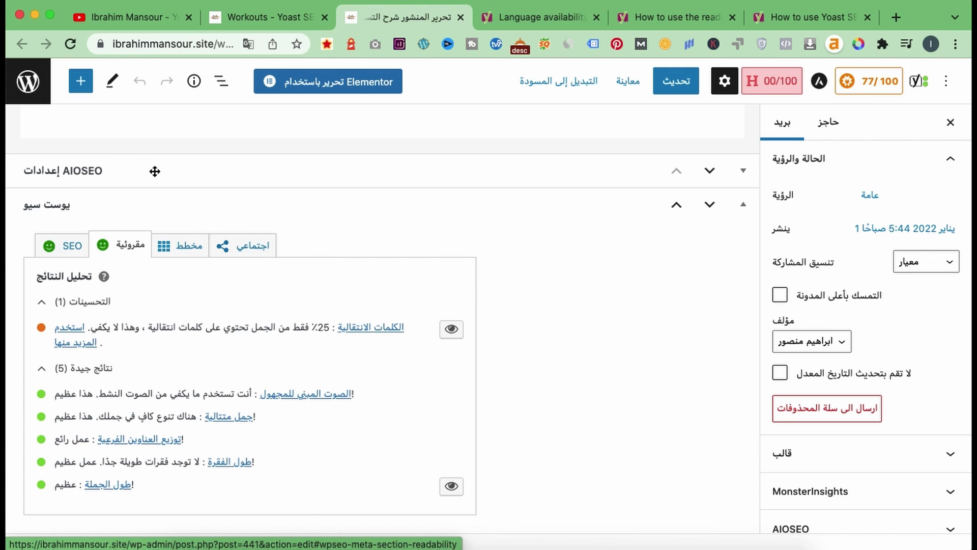
Step: Show the post's SEO settings and examine the focus keyphrase "شرح التسويق بالعمولة", the Google preview and the SEO title variables
left_click(69, 253)
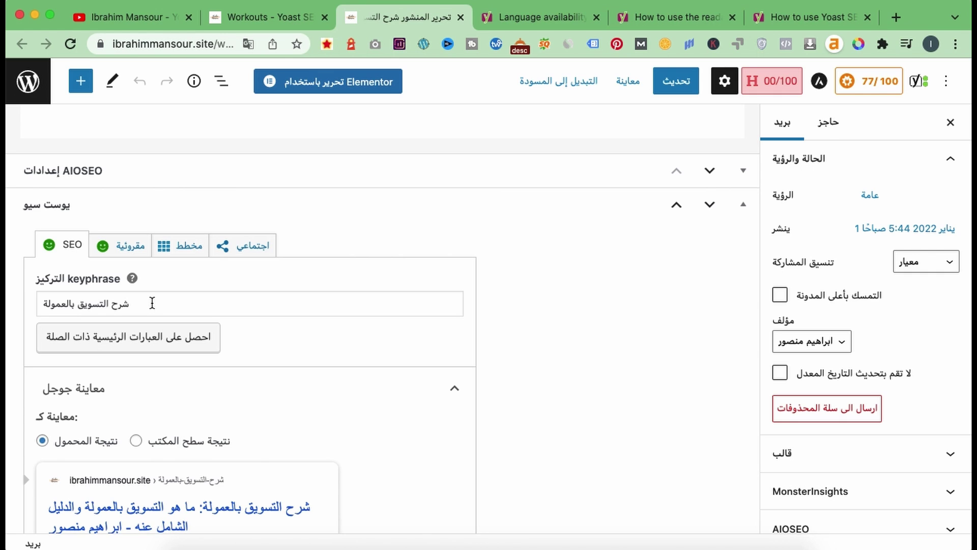
left_click_drag(141, 303, 44, 302)
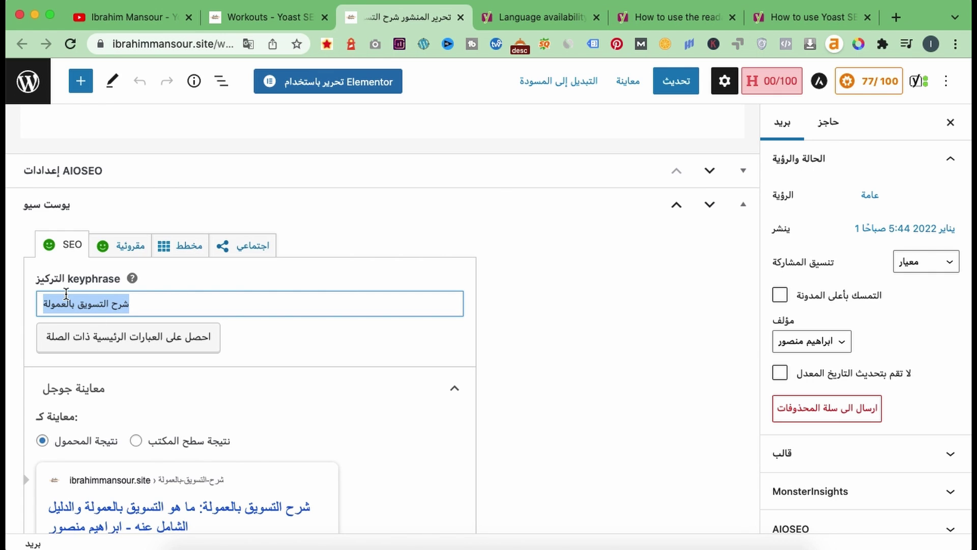
scroll(66, 294, "down", 5)
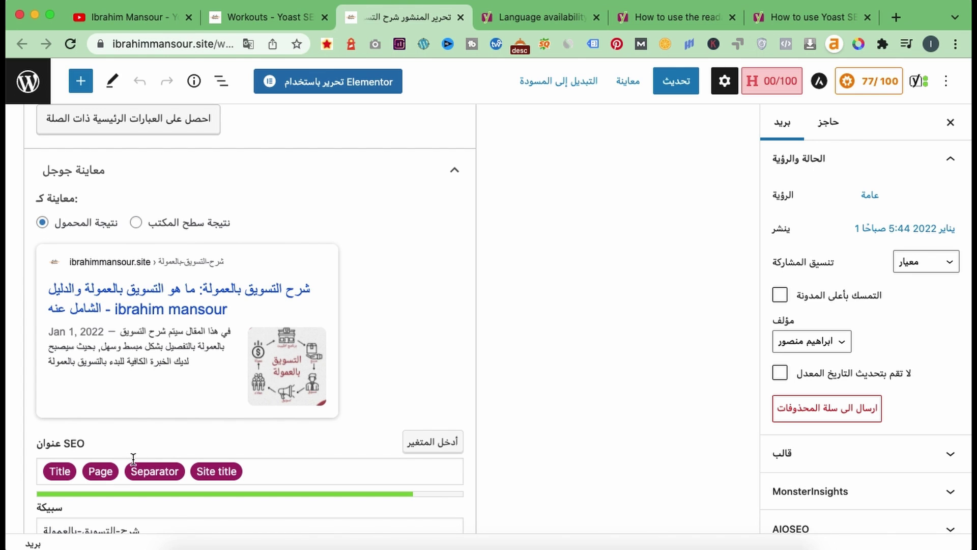
scroll(133, 459, "down", 3)
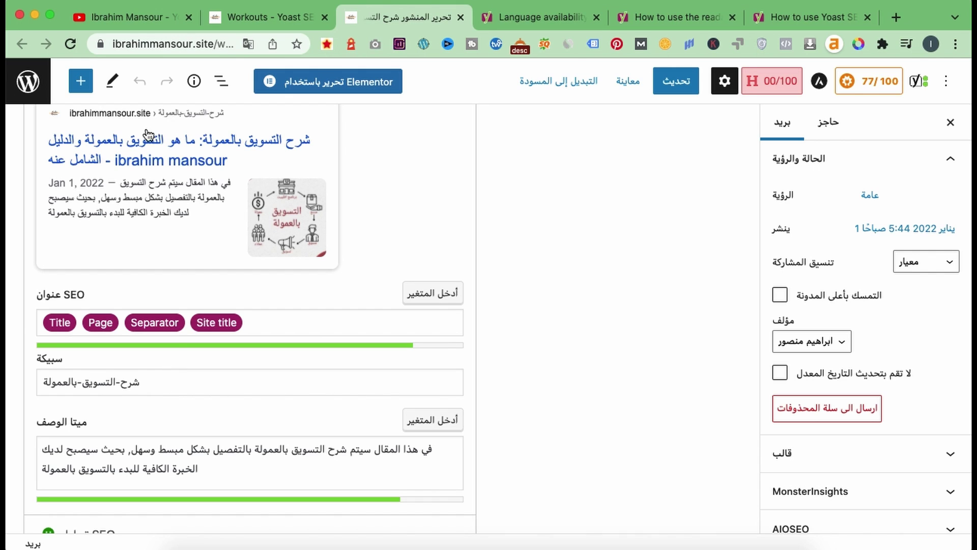
Step: Highlight the post's slug and compare it with the focus keyphrase and the Google preview
left_click(150, 390)
left_click_drag(150, 390, 43, 386)
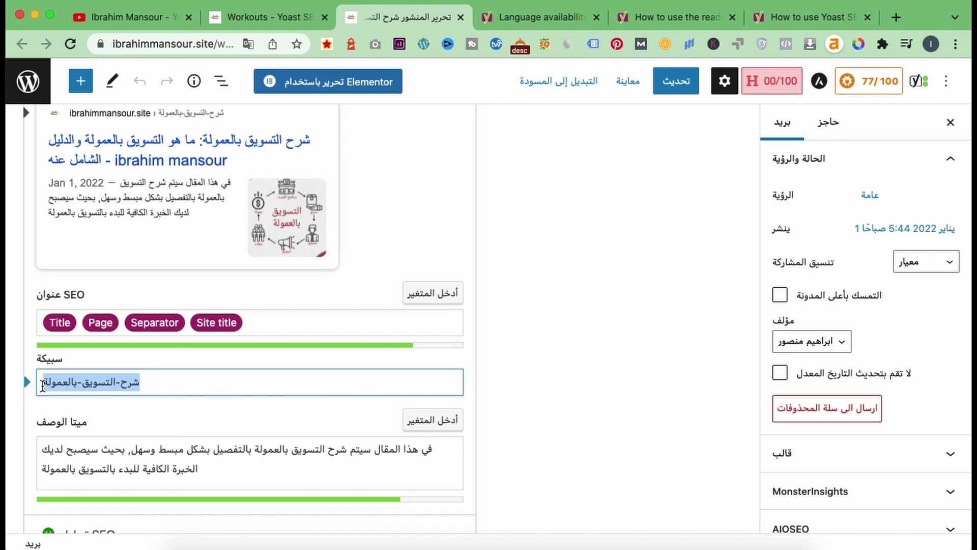
scroll(43, 386, "up", 5)
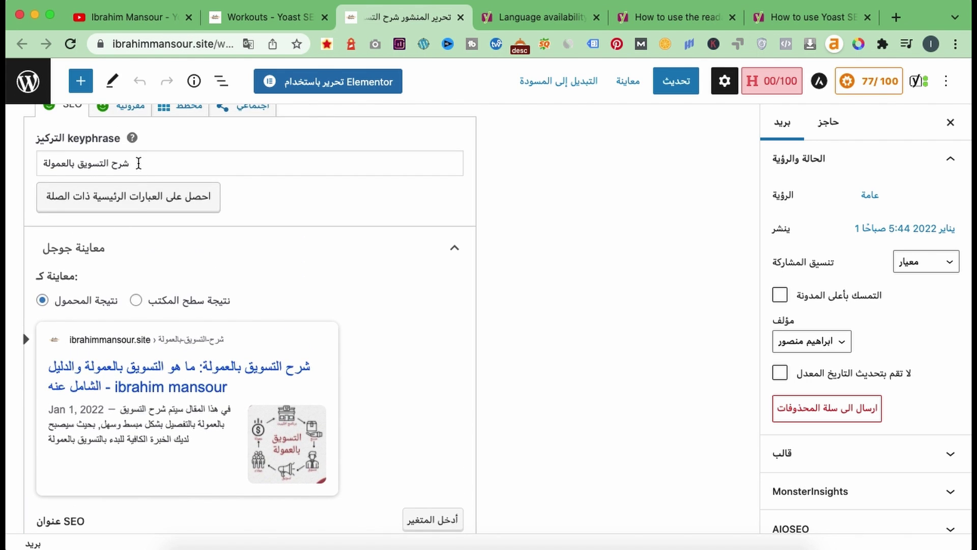
scroll(138, 158, "down", 3)
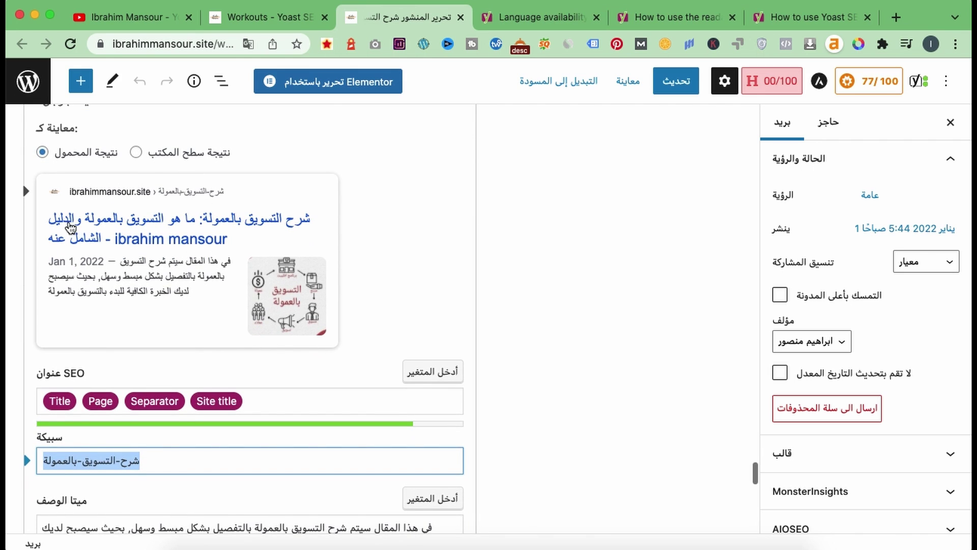
scroll(124, 321, "down", 5)
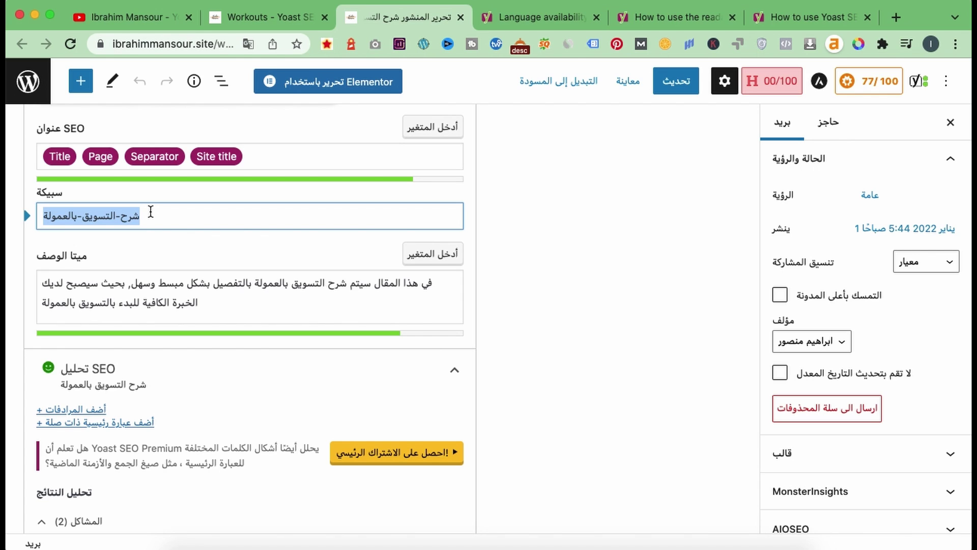
Step: Review the post's meta description, highlighting part of its text
scroll(151, 211, "down", 2)
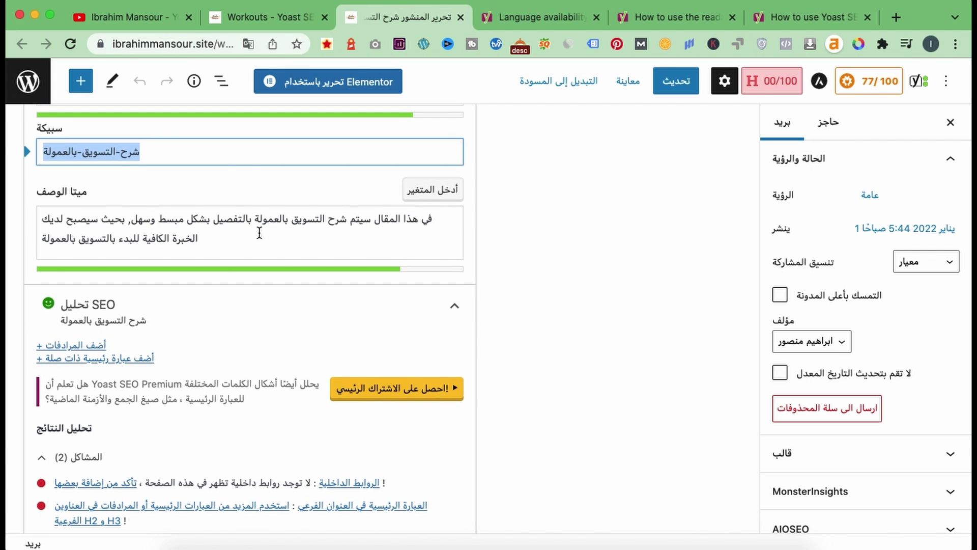
left_click_drag(261, 235, 130, 219)
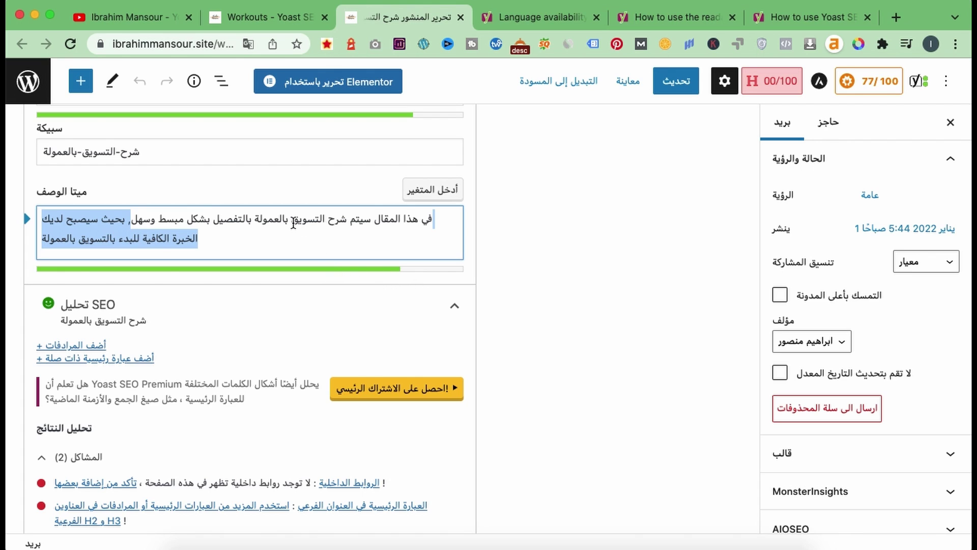
scroll(293, 223, "up", 3)
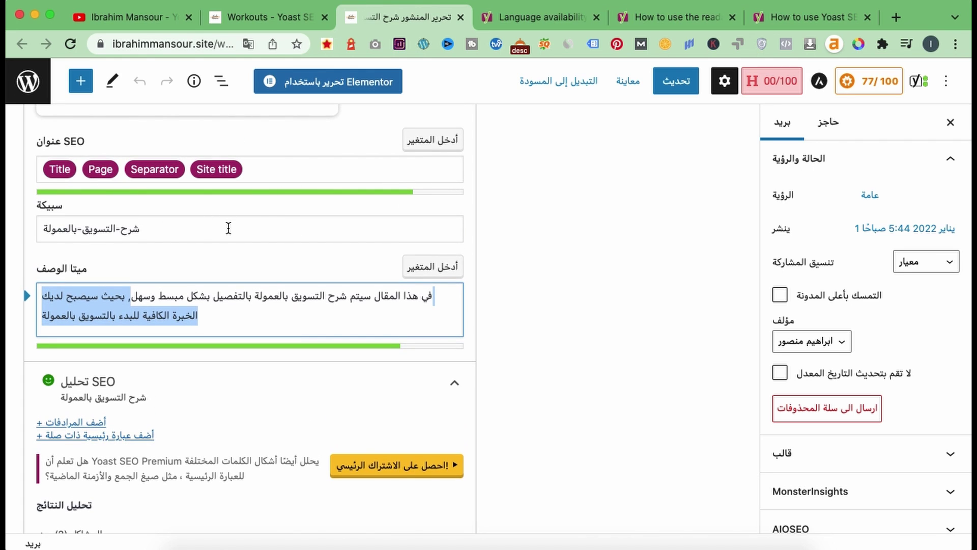
Step: Examine the post's SEO analysis, covering the listed problems and the good results
scroll(228, 228, "down", 6)
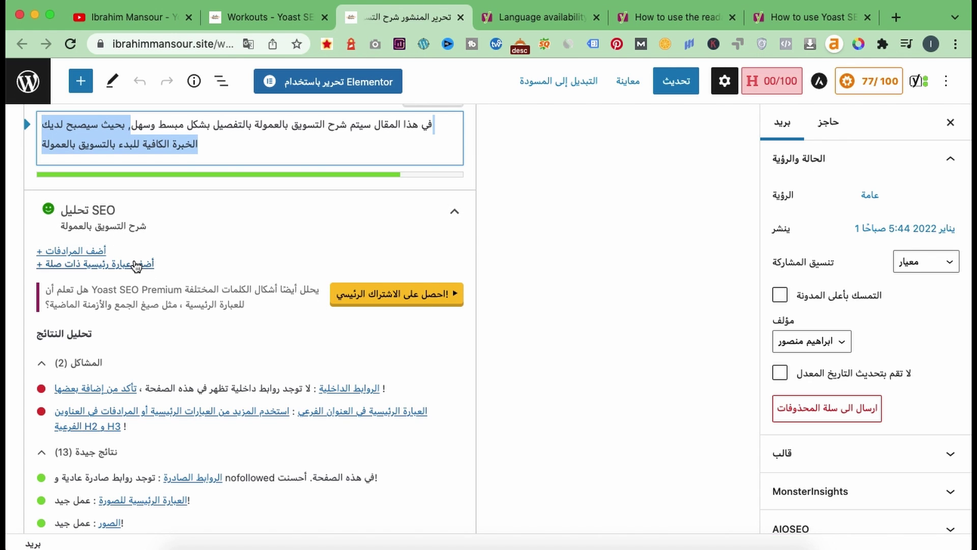
scroll(136, 264, "down", 1)
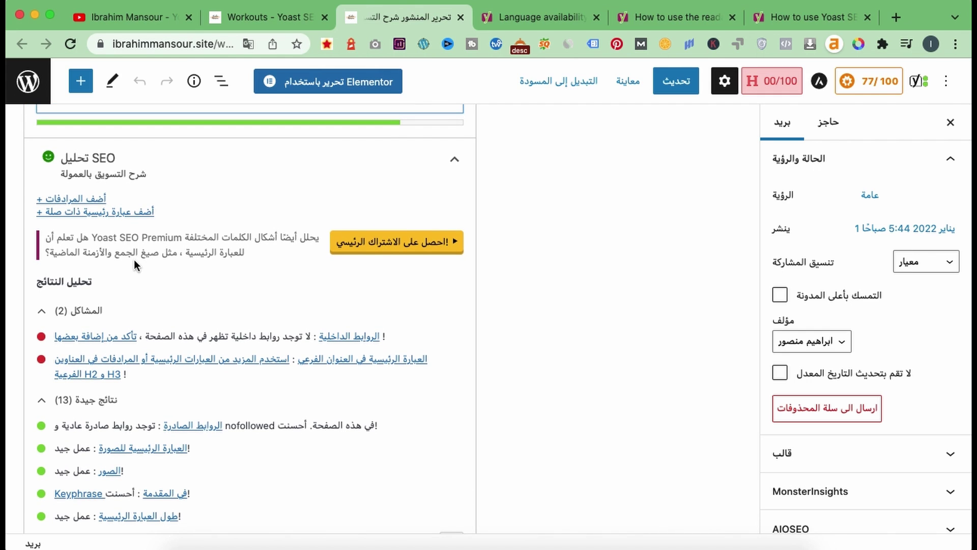
scroll(133, 260, "down", 3)
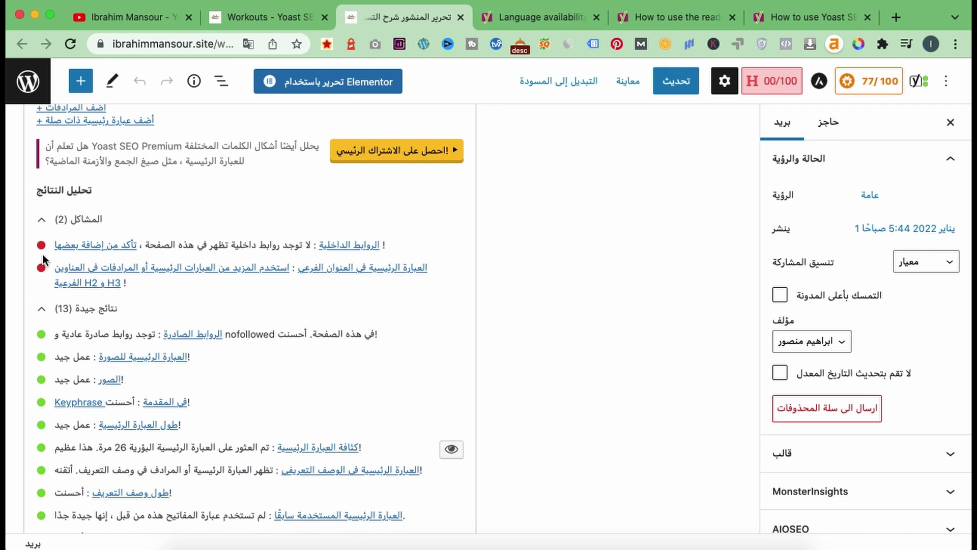
scroll(43, 254, "down", 1)
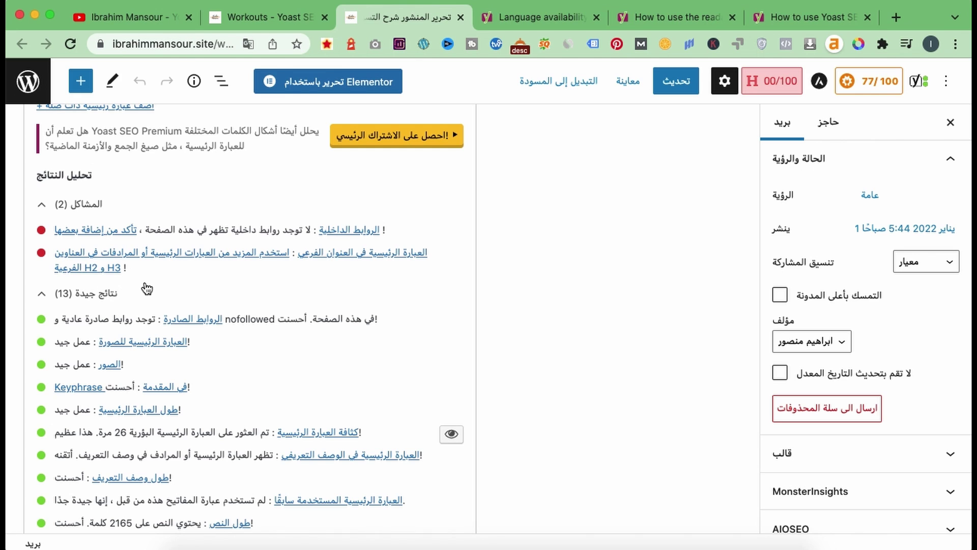
scroll(231, 299, "down", 4)
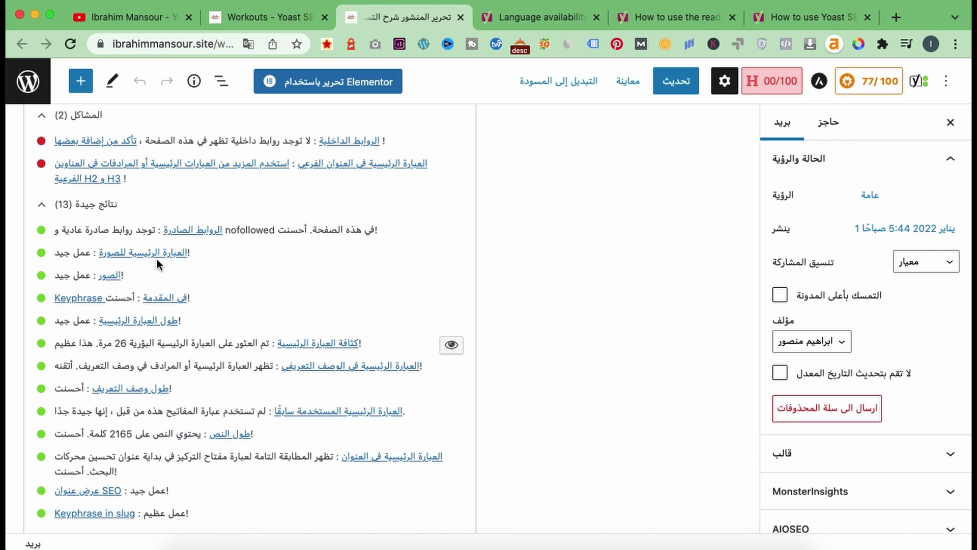
Step: Highlight the focus keyphrase "شرح التسويق بالعمولة" in the post's SEO settings and look through the article's body text
scroll(157, 258, "up", 15)
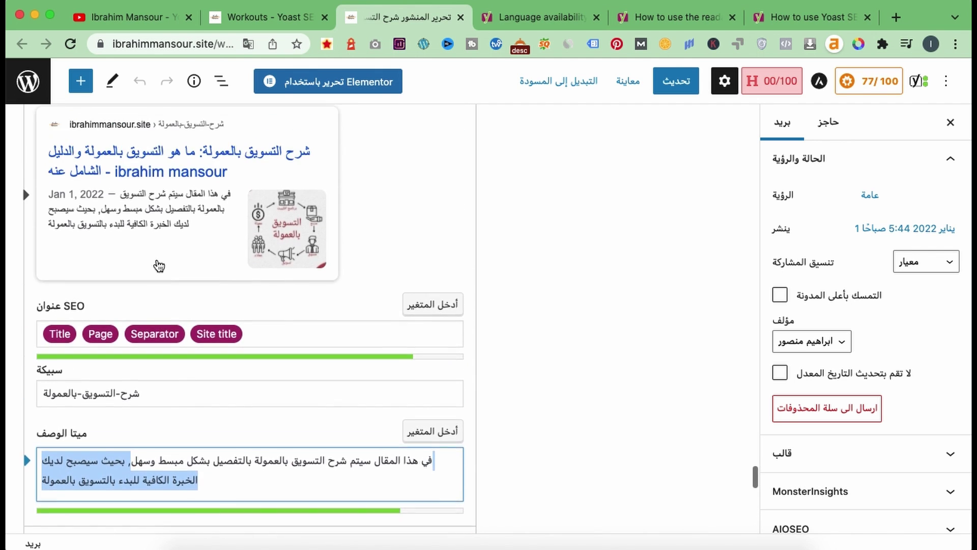
left_click_drag(138, 124, 48, 116)
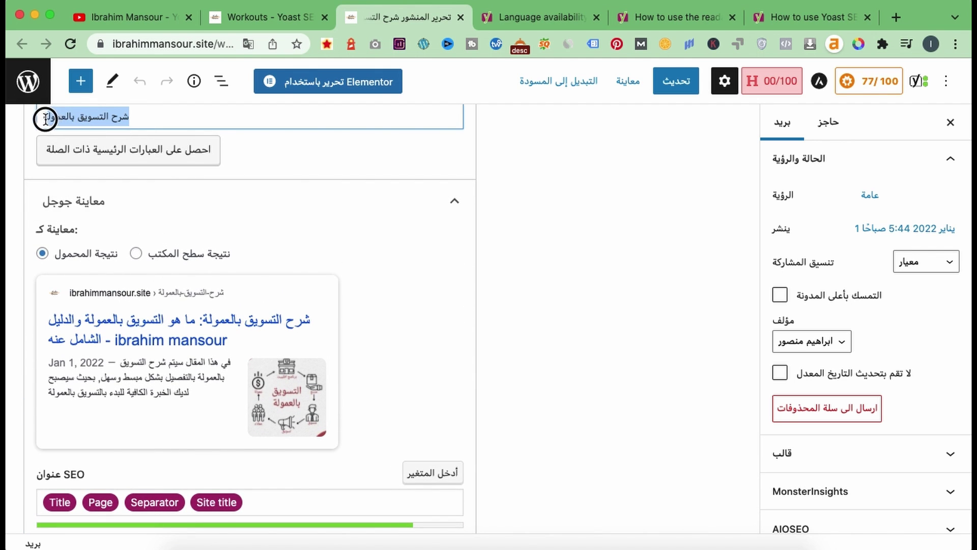
scroll(49, 127, "up", 1)
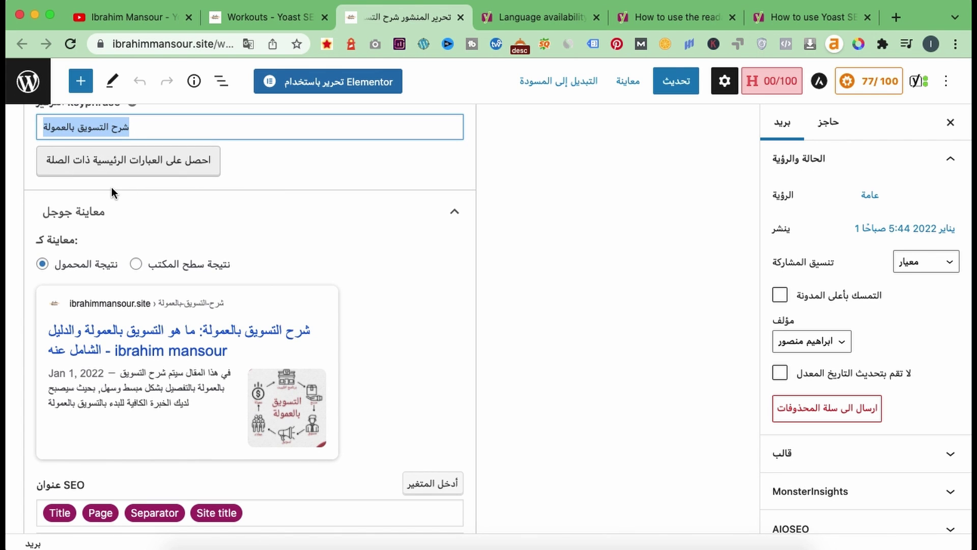
scroll(112, 188, "up", 20)
scroll(111, 187, "down", 3)
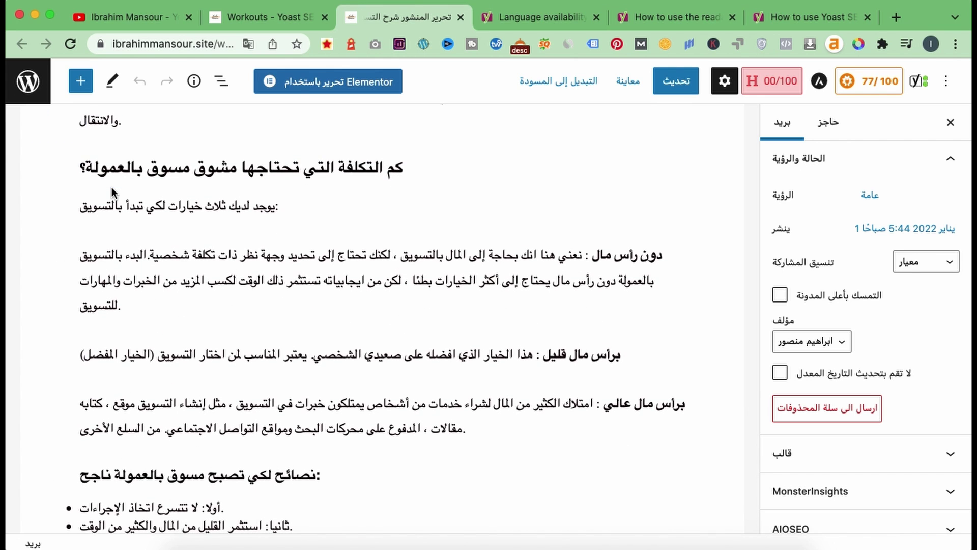
scroll(112, 187, "down", 20)
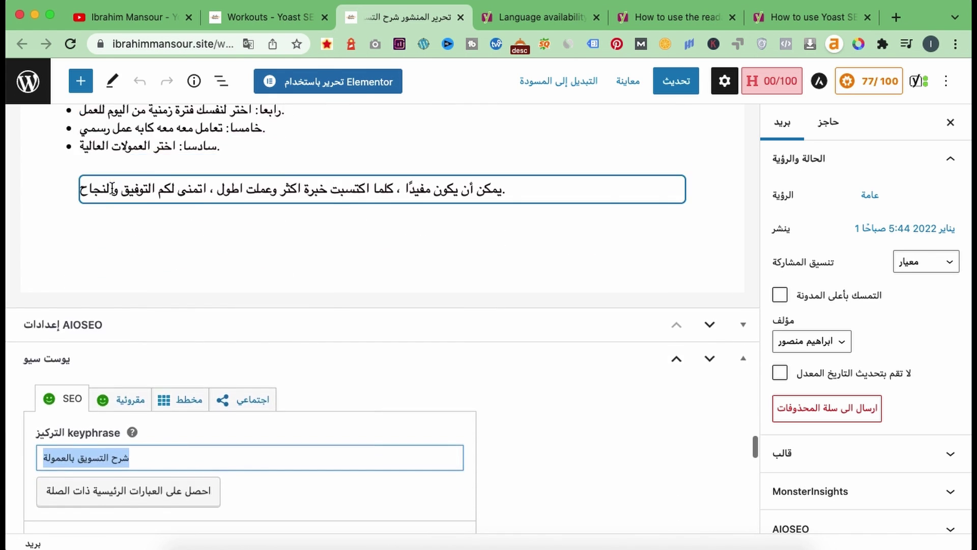
scroll(113, 193, "up", 2)
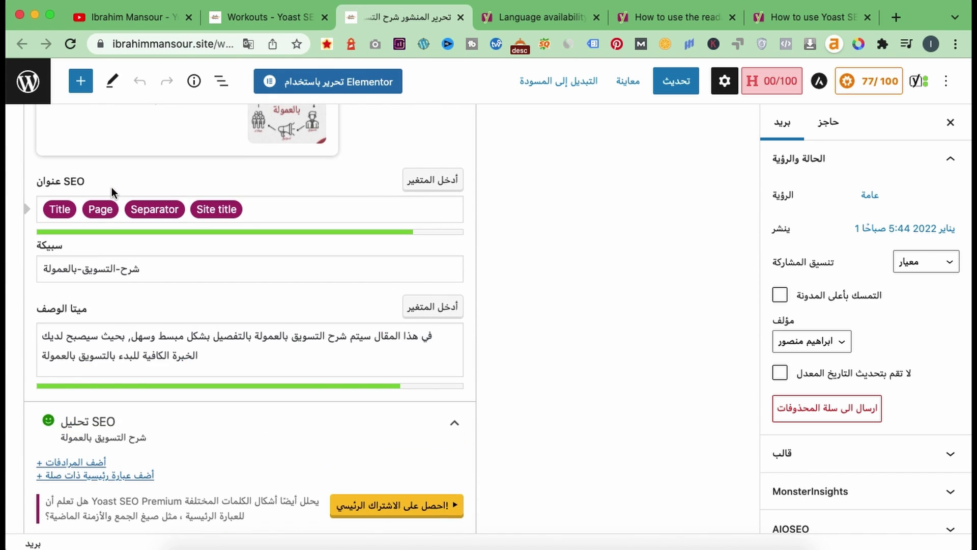
Step: Examine the good results in the post's SEO analysis, highlighting part of the keyphrase density result
scroll(112, 188, "down", 15)
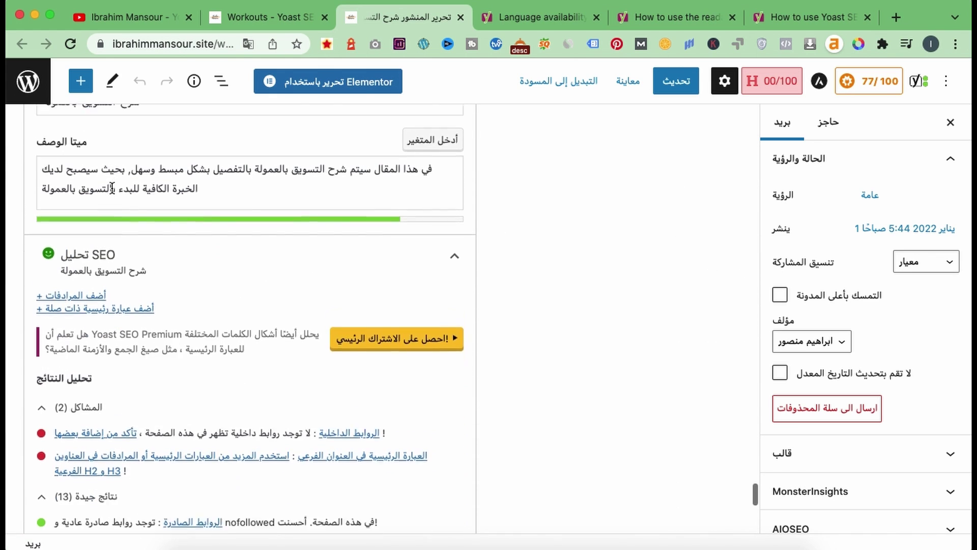
scroll(112, 187, "down", 1)
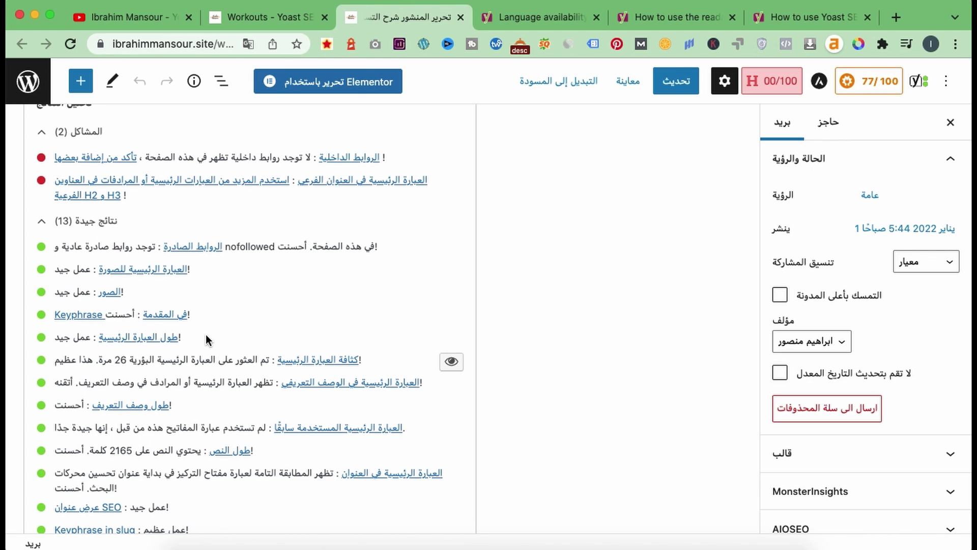
scroll(206, 339, "down", 1)
scroll(206, 339, "up", 1)
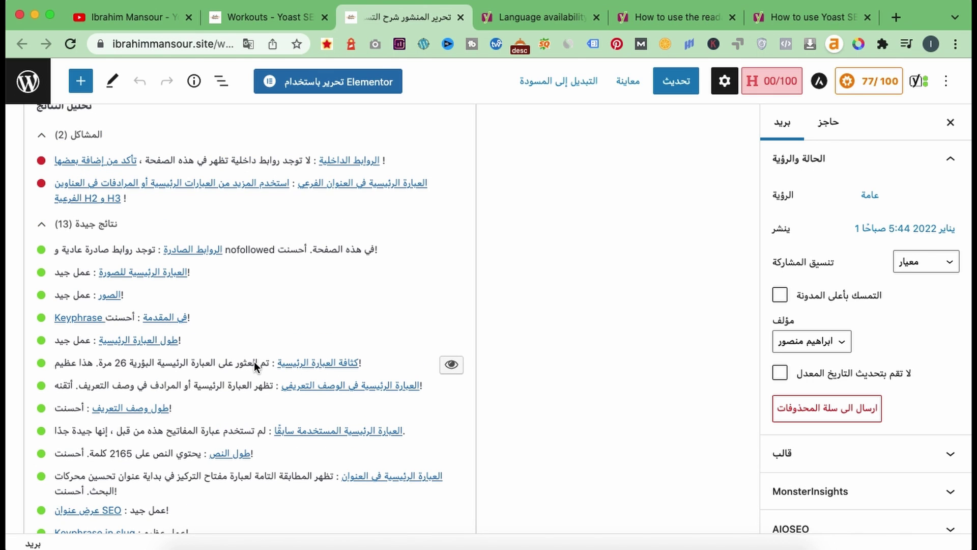
left_click_drag(127, 355, 102, 363)
Step: Highlight "شرح التسويق بالعمولة" in the meta description and compare it with the analysis results for the meta description
scroll(268, 389, "up", 5)
scroll(268, 395, "up", 7)
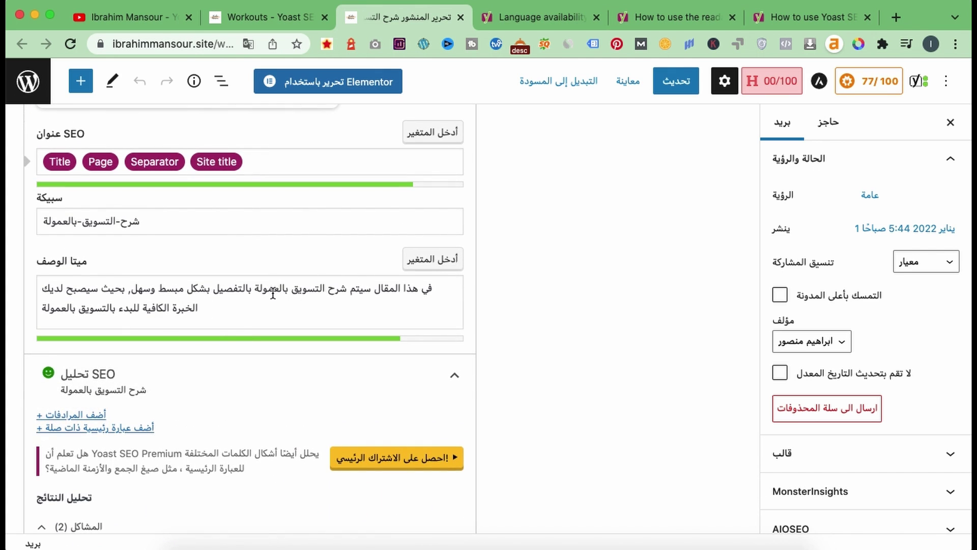
left_click_drag(252, 290, 344, 294)
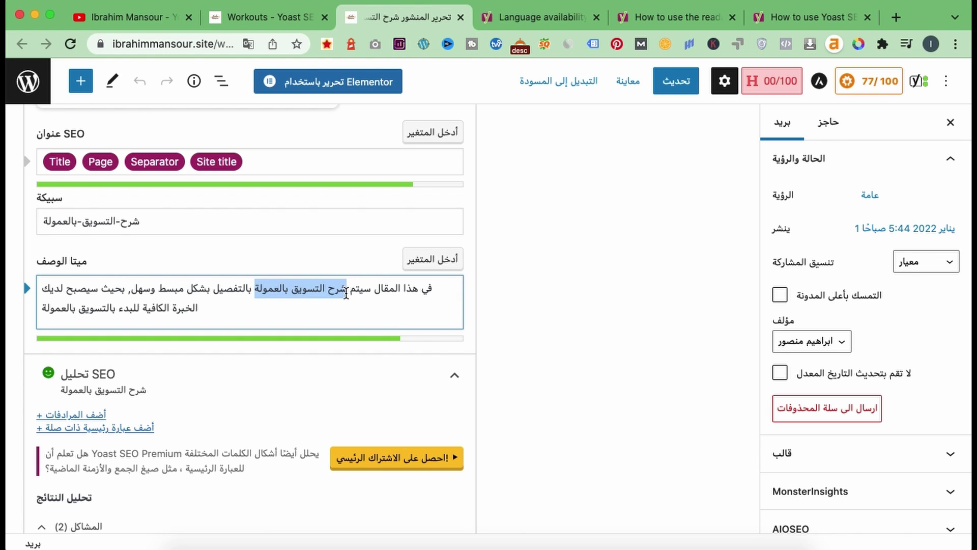
scroll(343, 294, "down", 15)
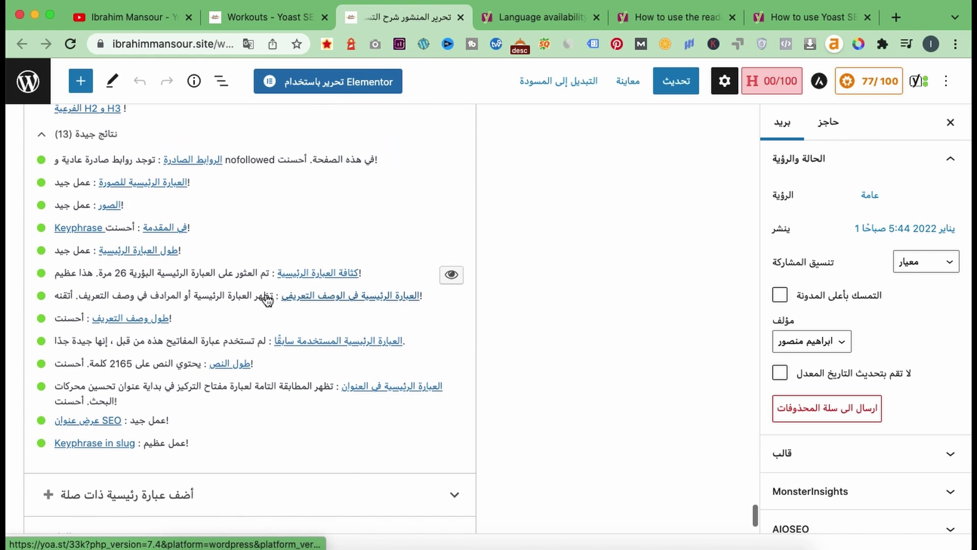
scroll(188, 274, "up", 10)
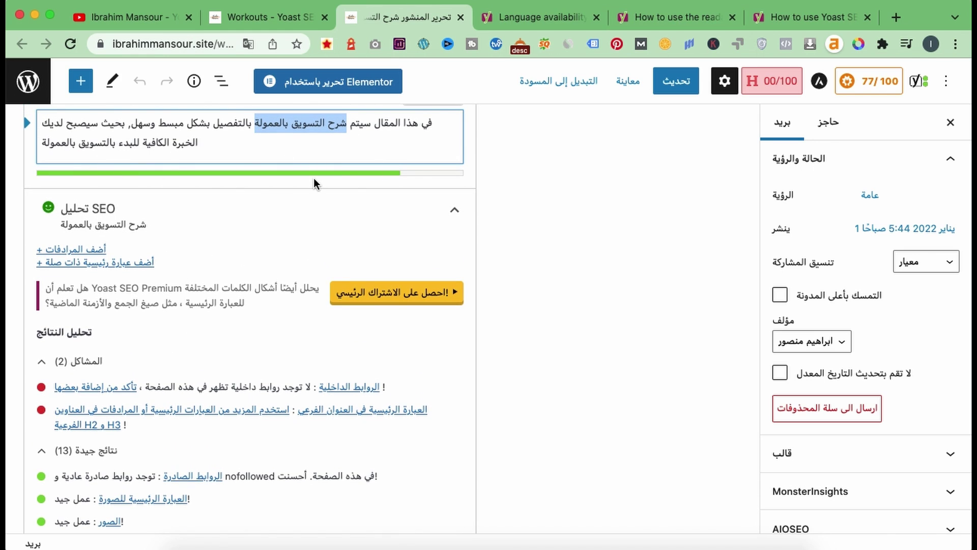
scroll(314, 178, "down", 12)
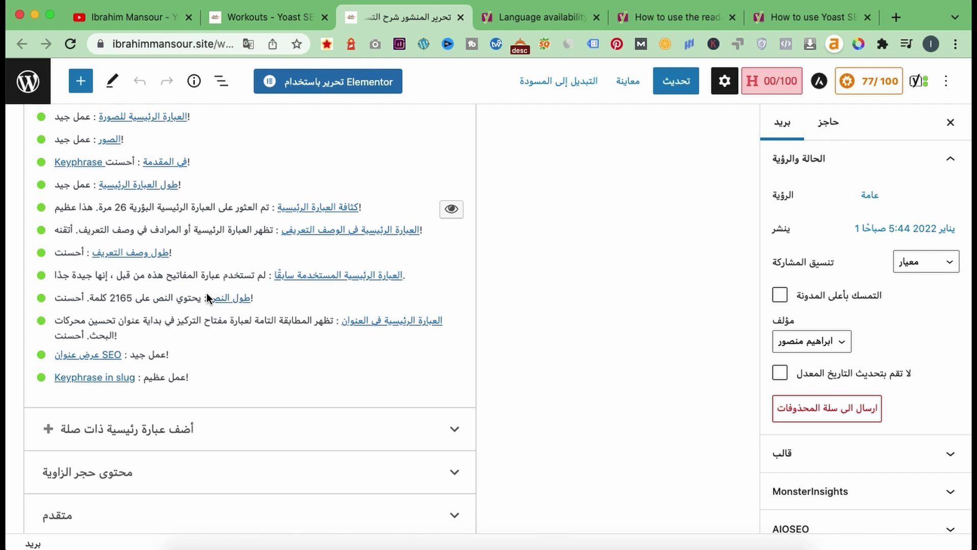
Step: Highlight parts of the text length and keyphrase-in-title results, and compare them with the post's SEO title
left_click_drag(135, 299, 113, 299)
left_click_drag(454, 321, 340, 325)
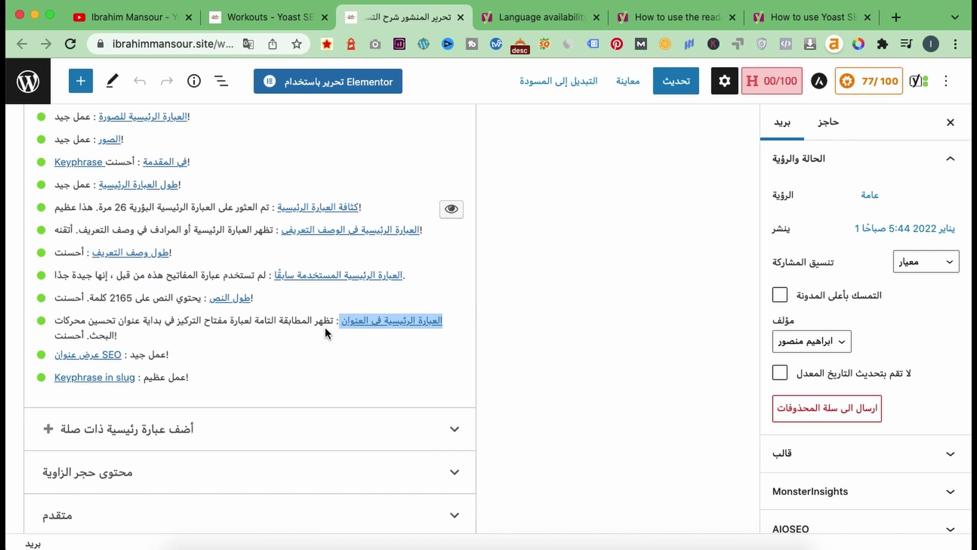
left_click_drag(253, 320, 68, 318)
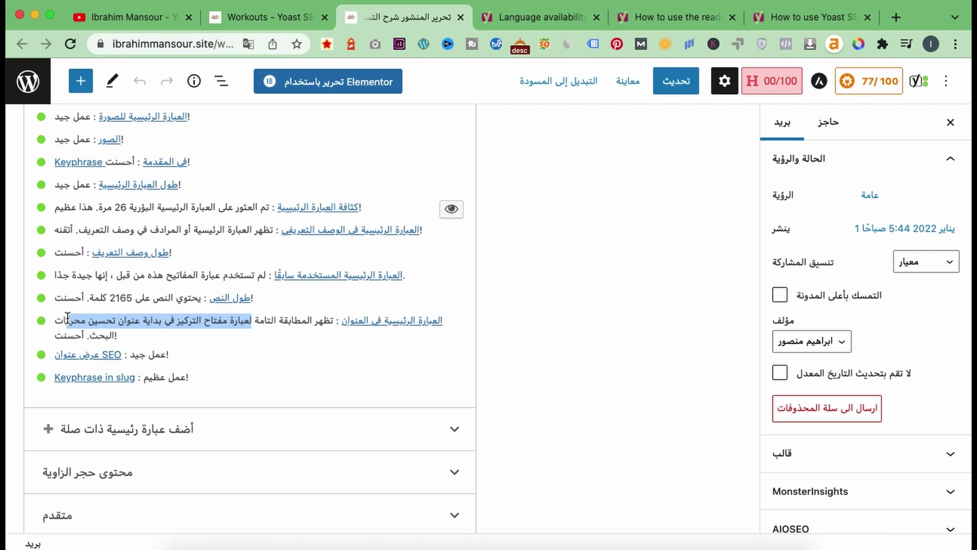
scroll(151, 358, "up", 10)
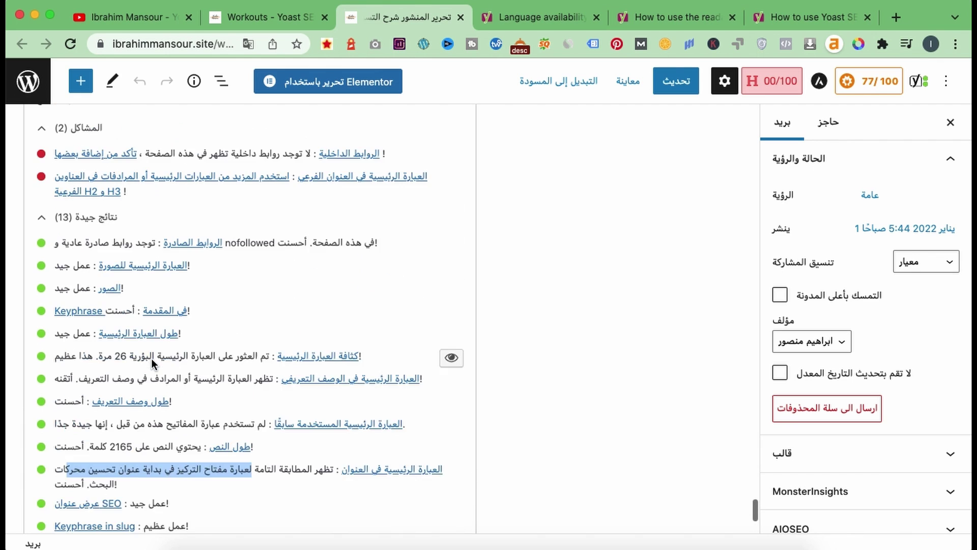
scroll(152, 358, "up", 2)
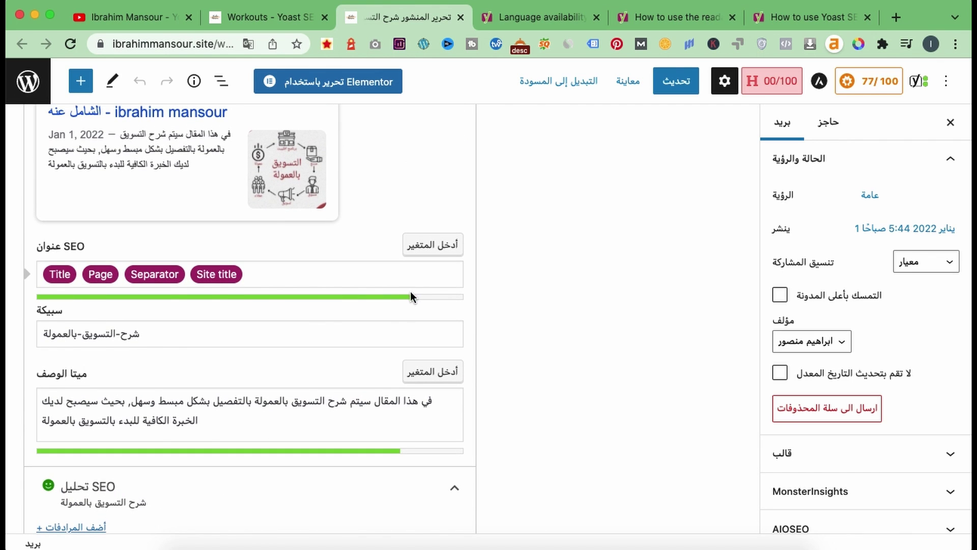
scroll(318, 310, "up", 2)
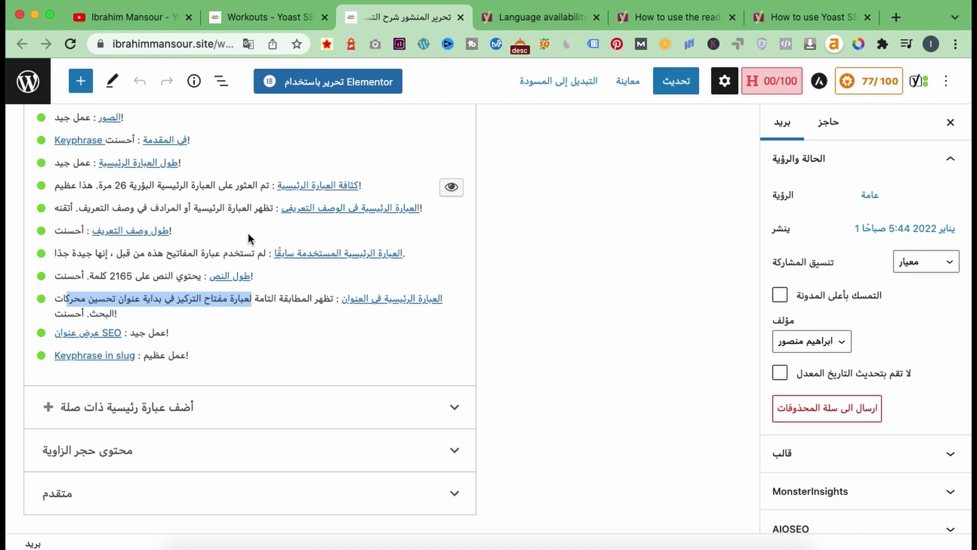
Step: Highlight the slug "شرح-التسويق-بالعمولة" and compare it with the "Keyphrase in slug" result
scroll(205, 187, "up", 10)
scroll(207, 192, "up", 2)
scroll(207, 192, "down", 4)
left_click(109, 287)
left_click_drag(109, 288, 40, 279)
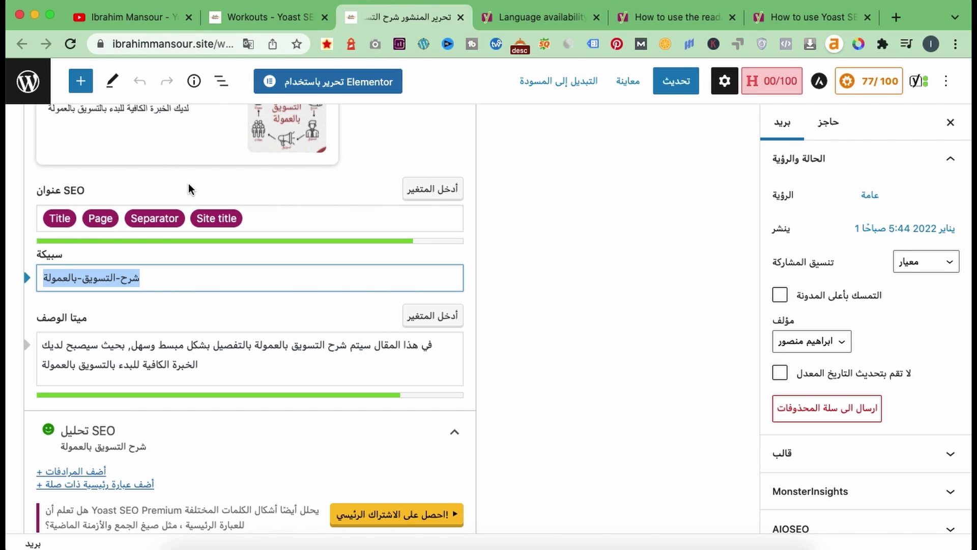
left_click_drag(153, 280, 37, 285)
scroll(213, 326, "down", 5)
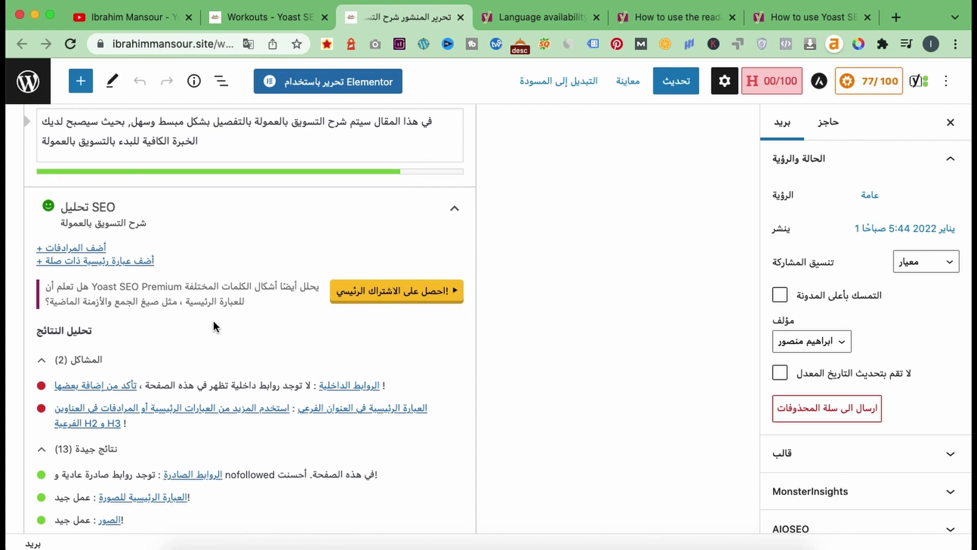
scroll(213, 325, "down", 8)
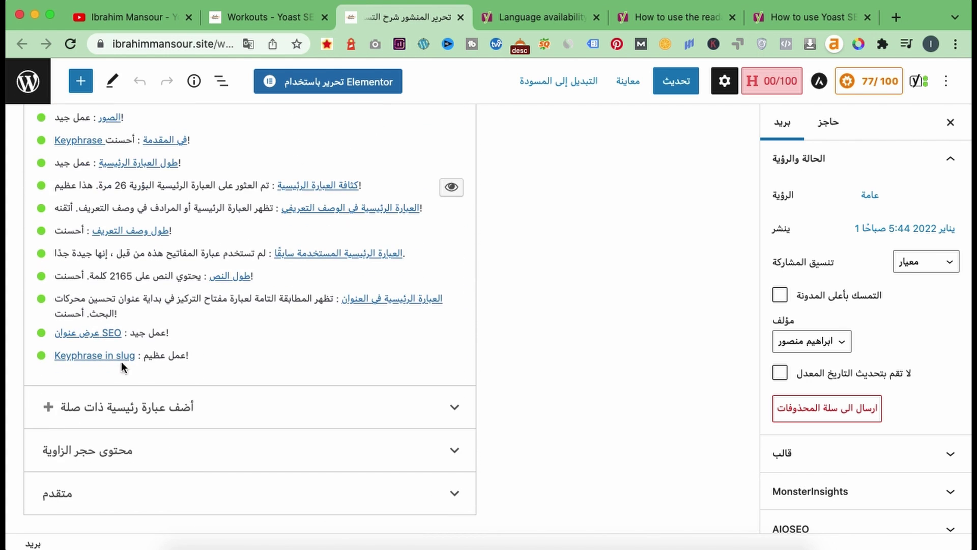
Step: Review the SEO analysis problems about internal links and the keyphrase in subheadings
scroll(201, 326, "up", 6)
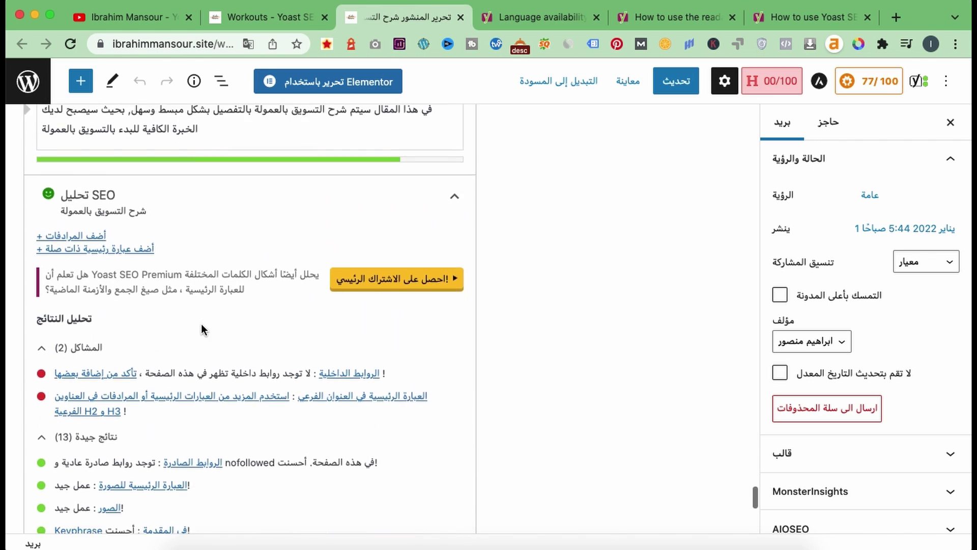
scroll(202, 330, "down", 1)
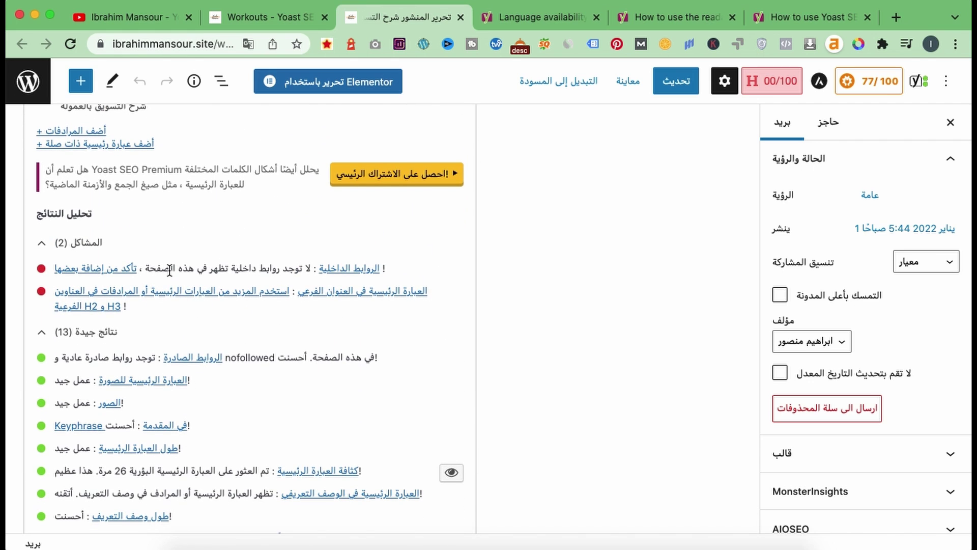
scroll(170, 275, "down", 3)
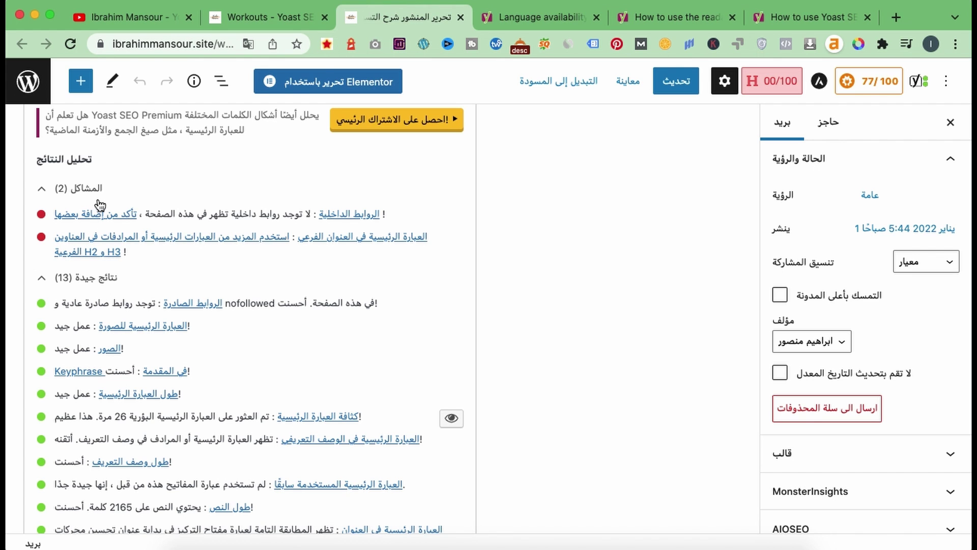
Step: Switch to Yoast's article on the content analysis tool and examine its readability checks and focus keyphrase checks
left_click(830, 20)
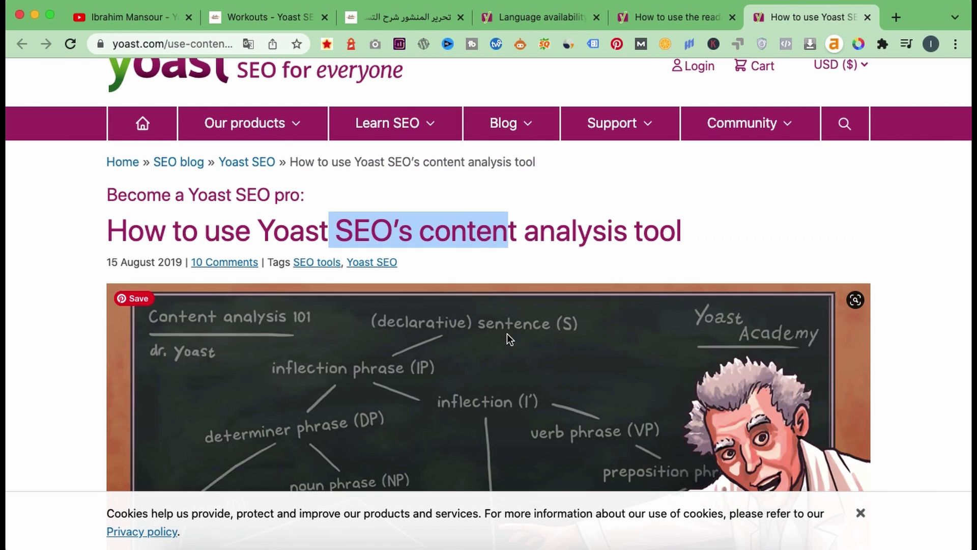
scroll(507, 334, "down", 15)
scroll(504, 300, "down", 15)
scroll(504, 299, "down", 3)
scroll(504, 299, "up", 2)
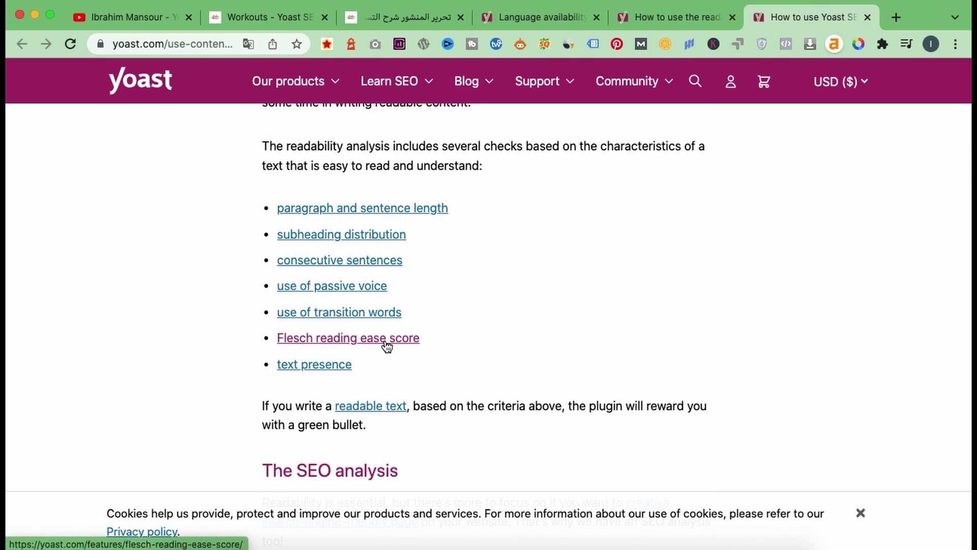
scroll(387, 345, "down", 10)
scroll(345, 320, "up", 6)
scroll(468, 274, "down", 15)
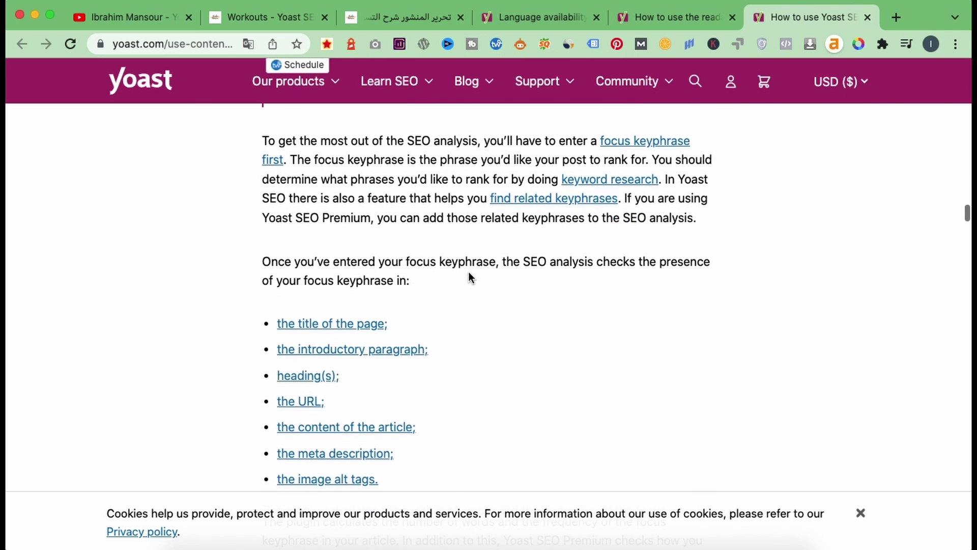
scroll(469, 275, "down", 3)
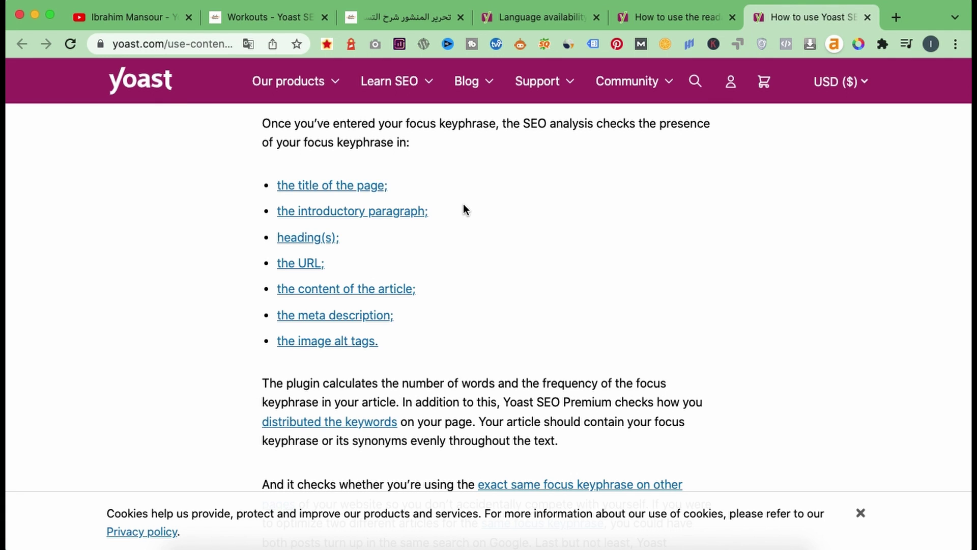
Step: Return to the WordPress post editor and show the Yoast focus keyphrase and the SEO and readability sections
left_click(656, 20)
left_click(398, 8)
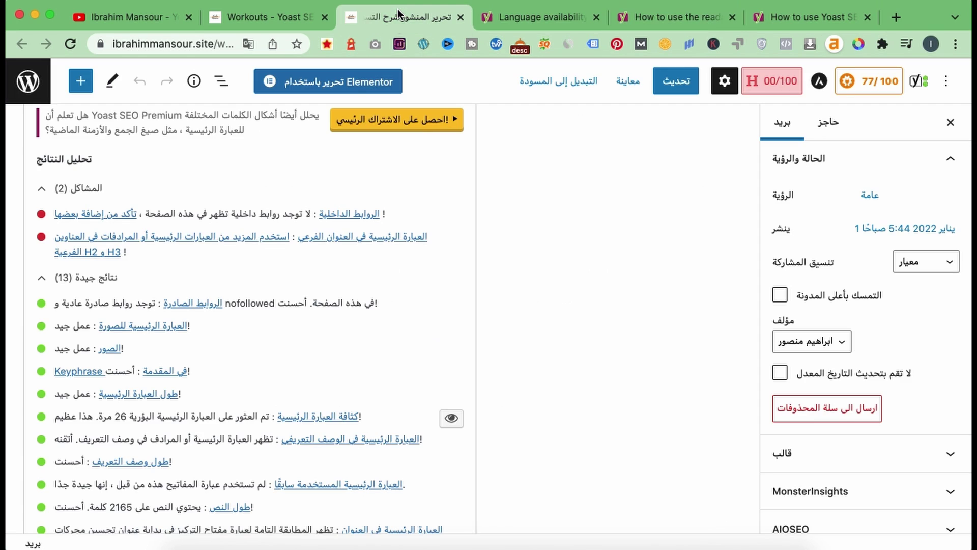
scroll(253, 203, "up", 10)
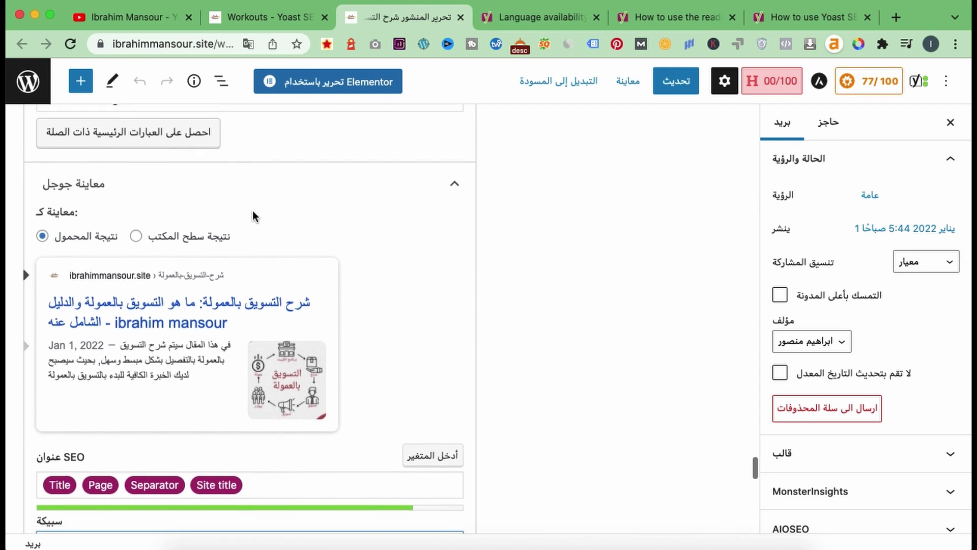
scroll(253, 216, "up", 7)
scroll(71, 321, "down", 2)
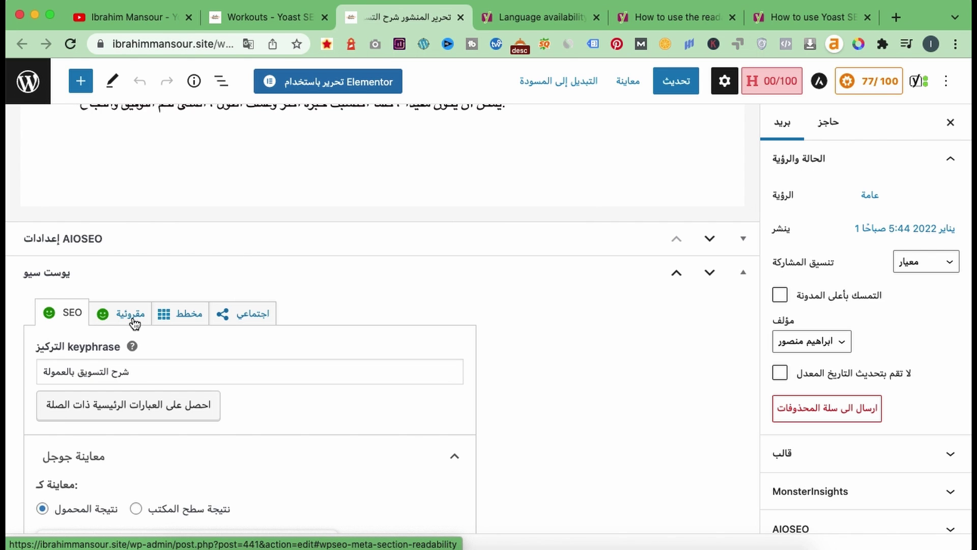
Step: Switch to Yoast's readability analysis article and review its checks, from Flesch reading ease to passive voice
left_click(677, 21)
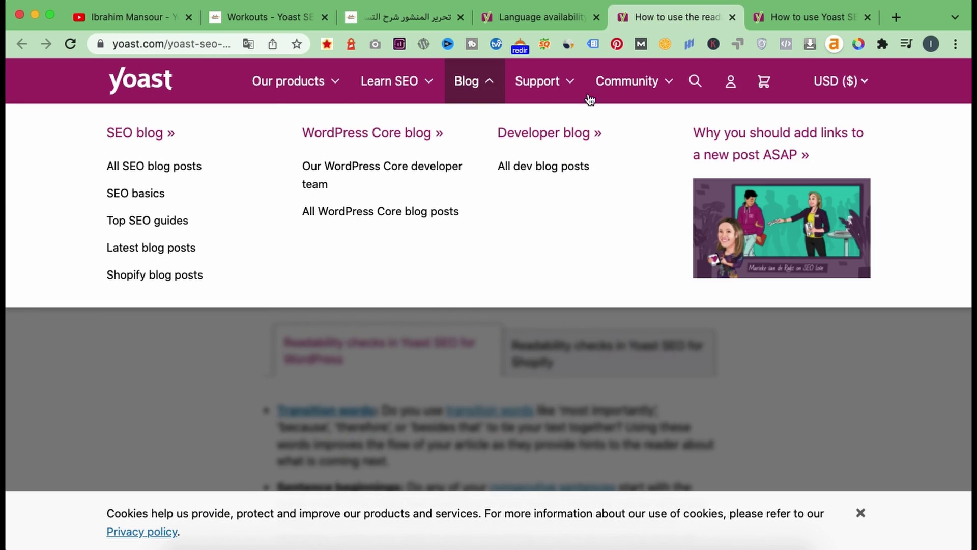
scroll(518, 363, "down", 10)
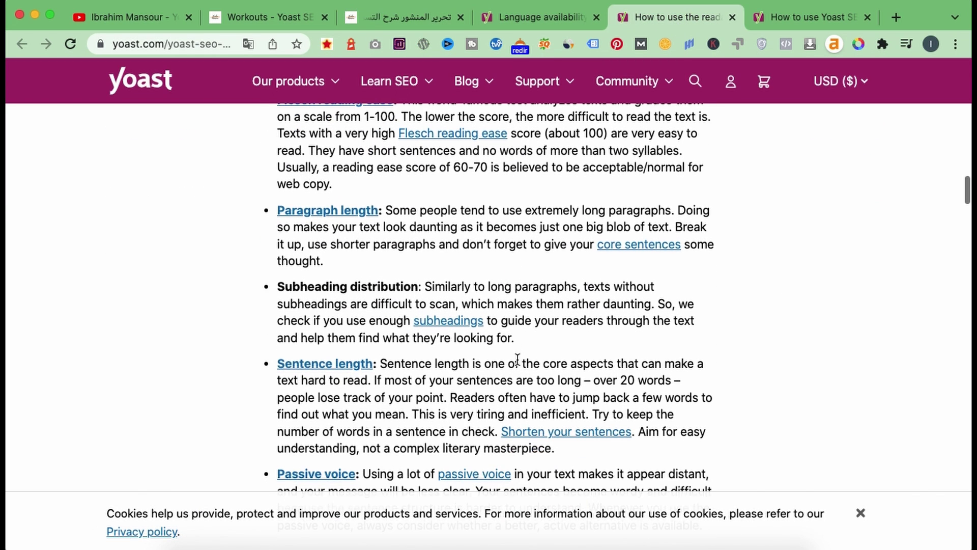
scroll(518, 359, "down", 1)
scroll(518, 359, "down", 3)
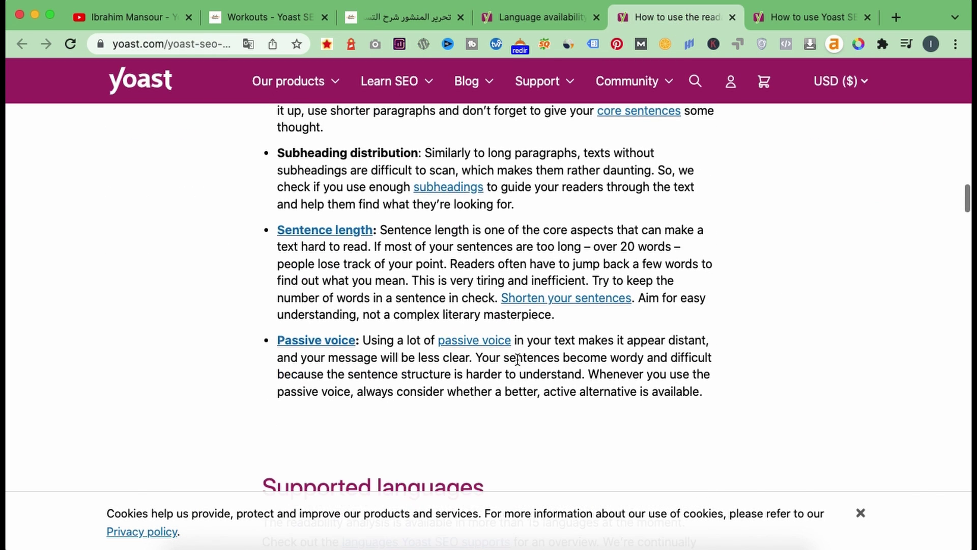
Step: Highlight the recommended 60-70 Flesch reading ease score in the readability article and look over the remaining checks
scroll(518, 360, "up", 7)
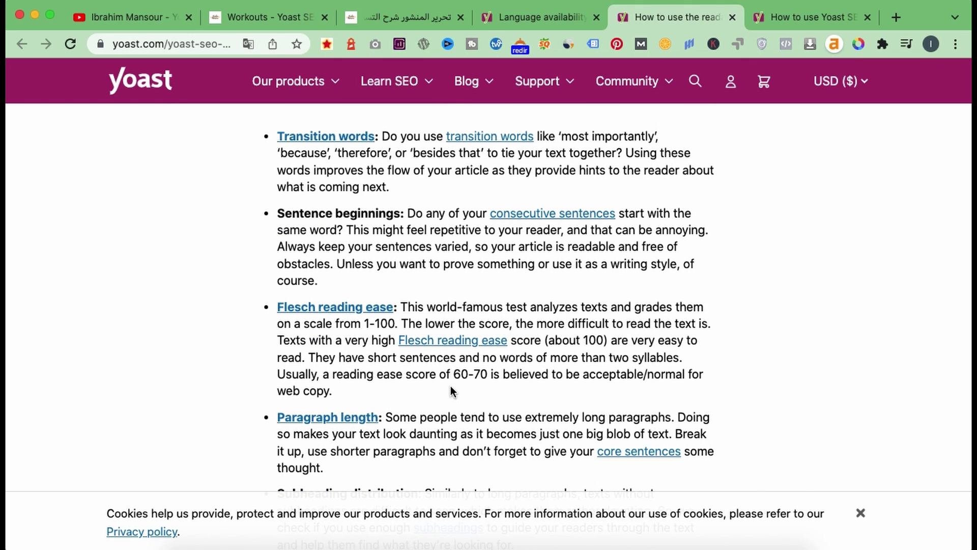
left_click_drag(454, 379, 486, 383)
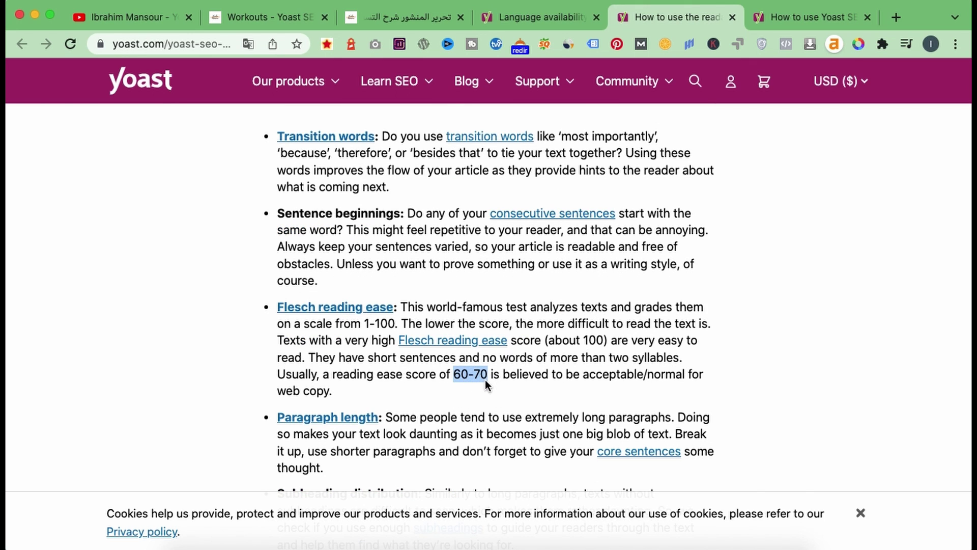
scroll(486, 383, "down", 7)
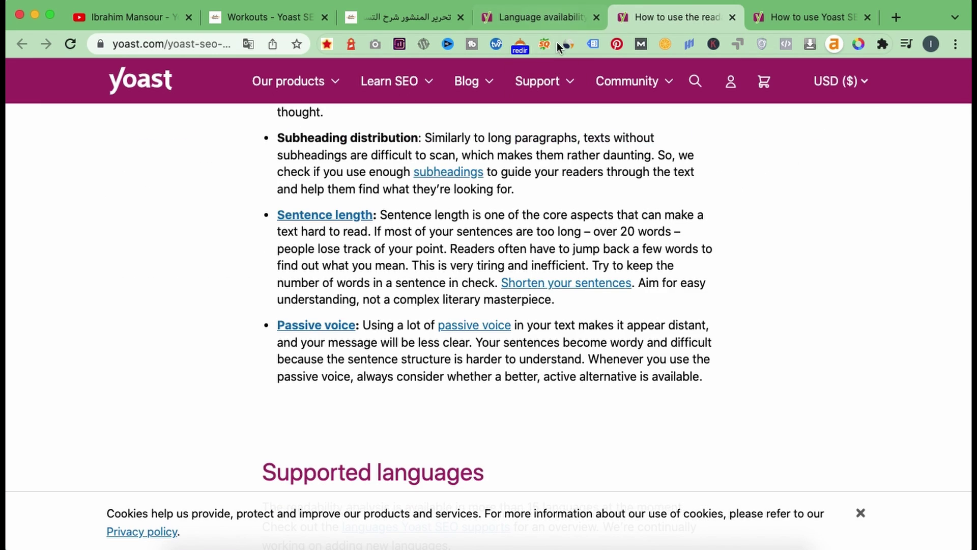
Step: Return to the WordPress post editor and show the Yoast readability analysis, highlighting its good results heading
left_click(247, 26)
key("ctrl+Tab")
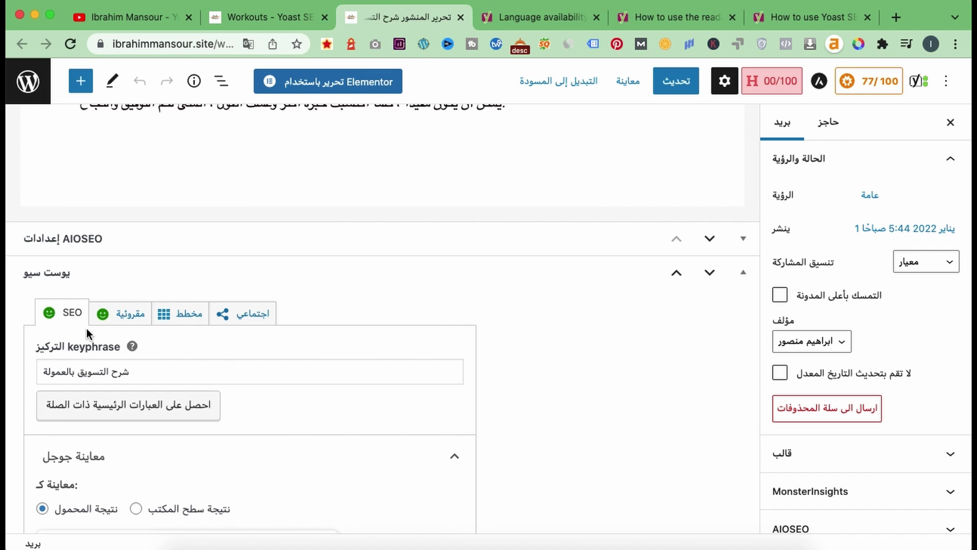
left_click(121, 326)
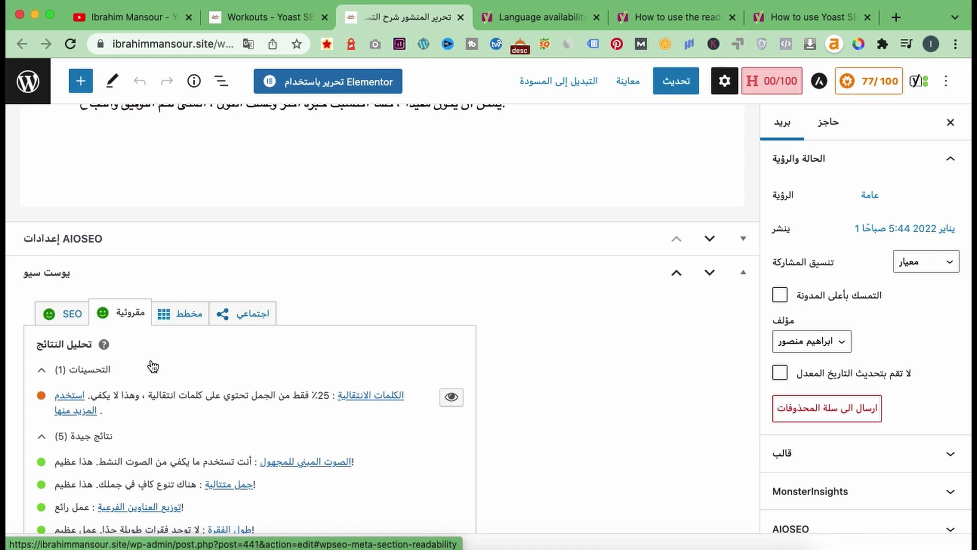
scroll(153, 367, "down", 3)
left_click(70, 370)
double_click(70, 370)
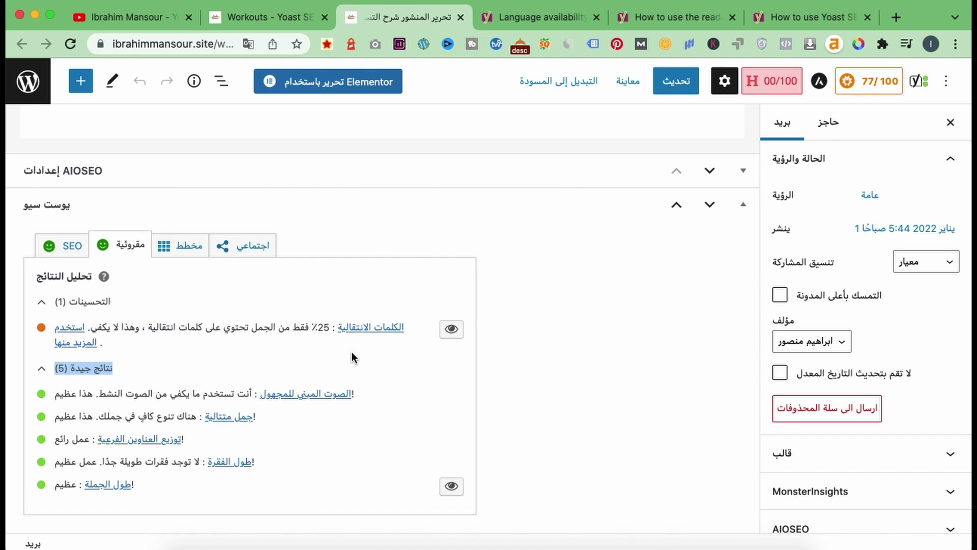
Step: Highlight the explanation of the transition words problem in the readability analysis
left_click(402, 340)
left_click(326, 328)
left_click_drag(327, 328, 152, 326)
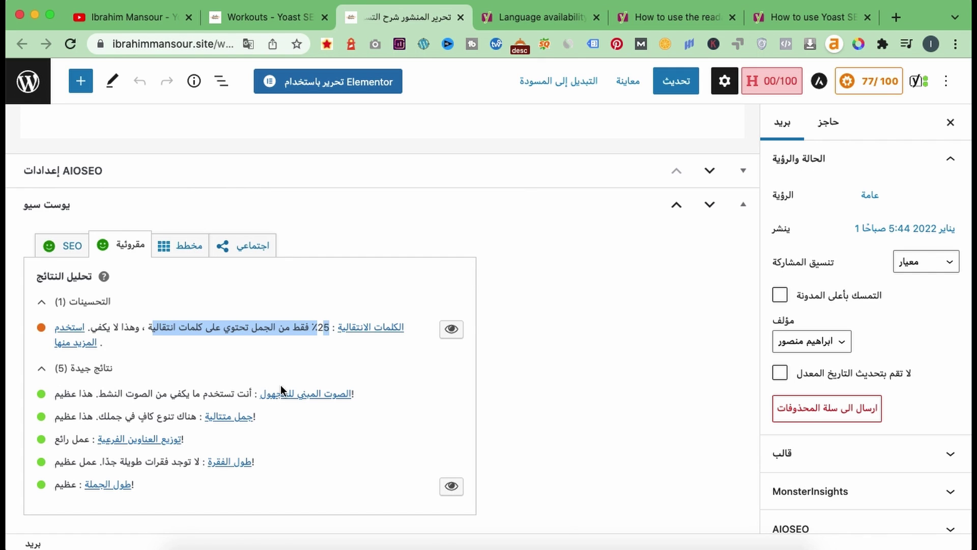
Step: Open Yoast's passive voice article from the readability results and examine its example sentence table and reasons for avoiding passive voice
left_click(303, 397)
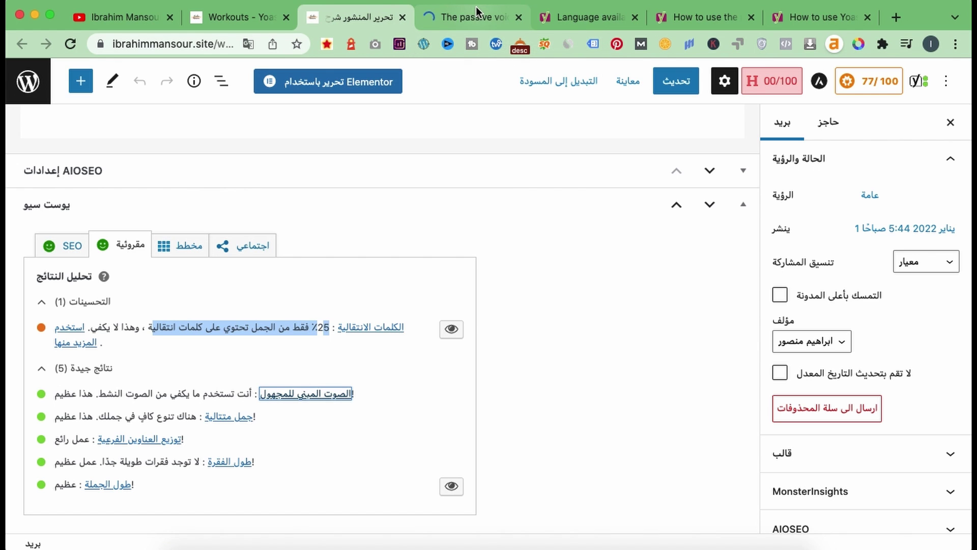
left_click(473, 24)
scroll(442, 289, "down", 15)
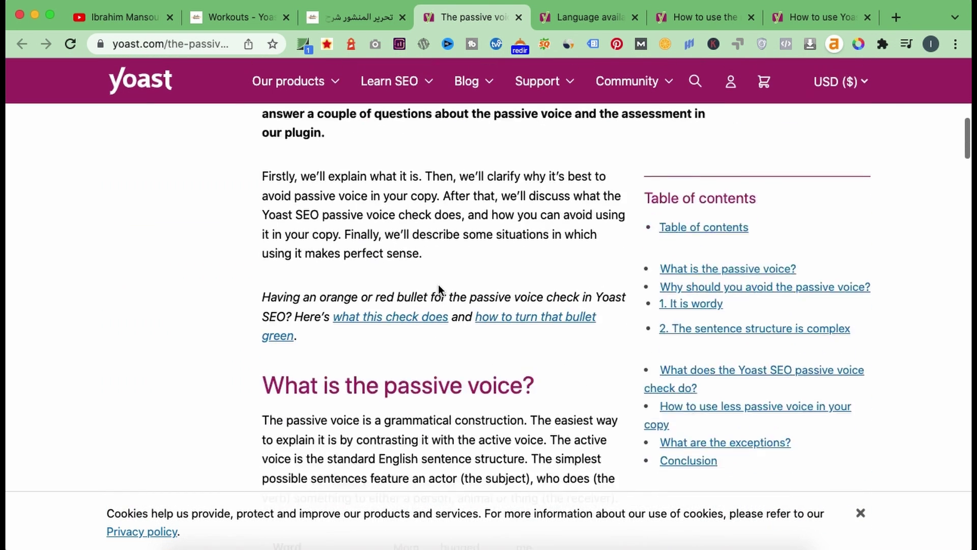
scroll(441, 290, "down", 5)
scroll(407, 285, "up", 3)
double_click(421, 266)
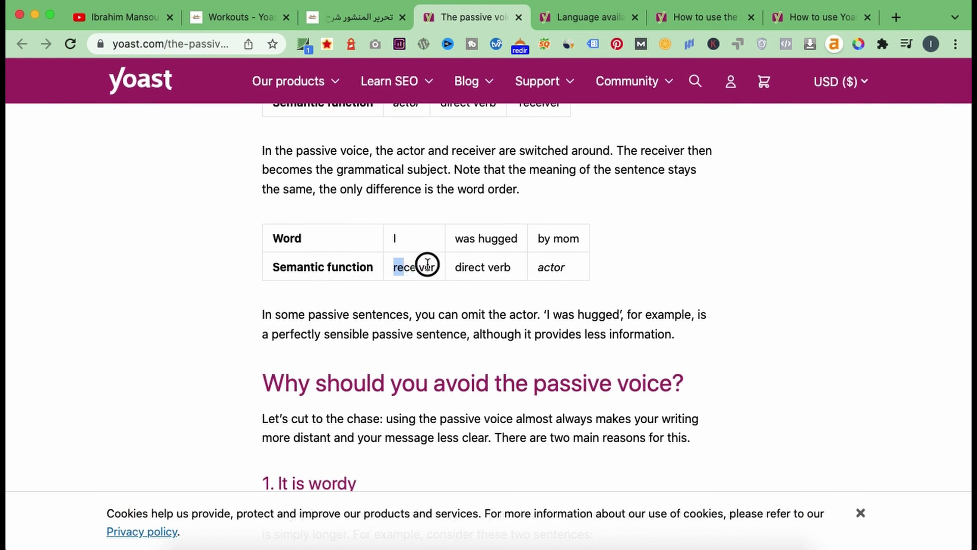
left_click_drag(454, 268, 515, 269)
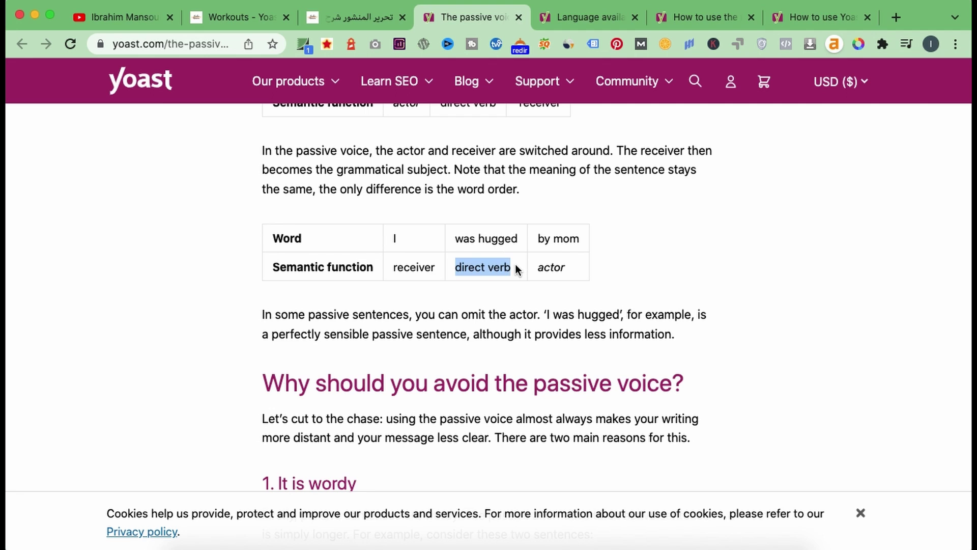
scroll(517, 269, "down", 5)
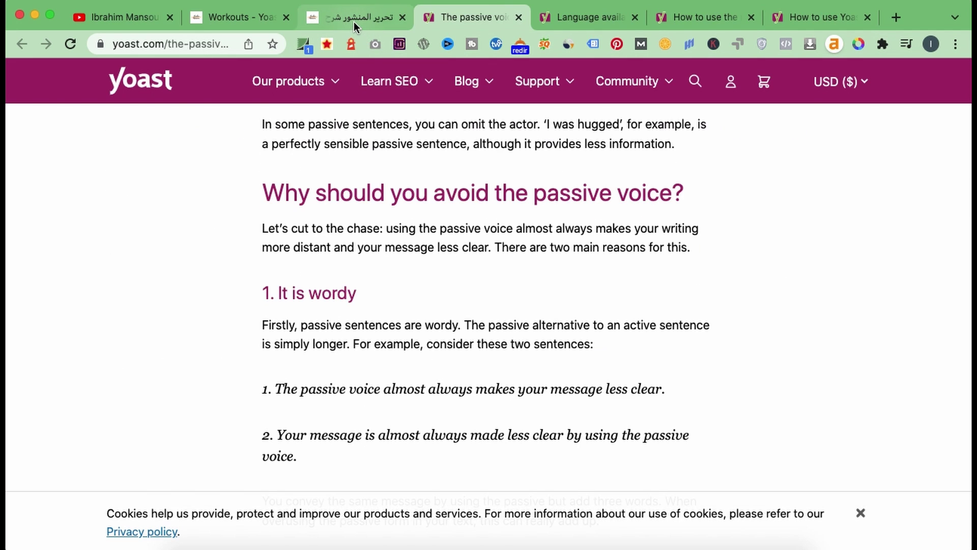
Step: Go back to the post's readability results and highlight the subheading distribution, paragraph length and sentence length checks in turn
left_click(353, 19)
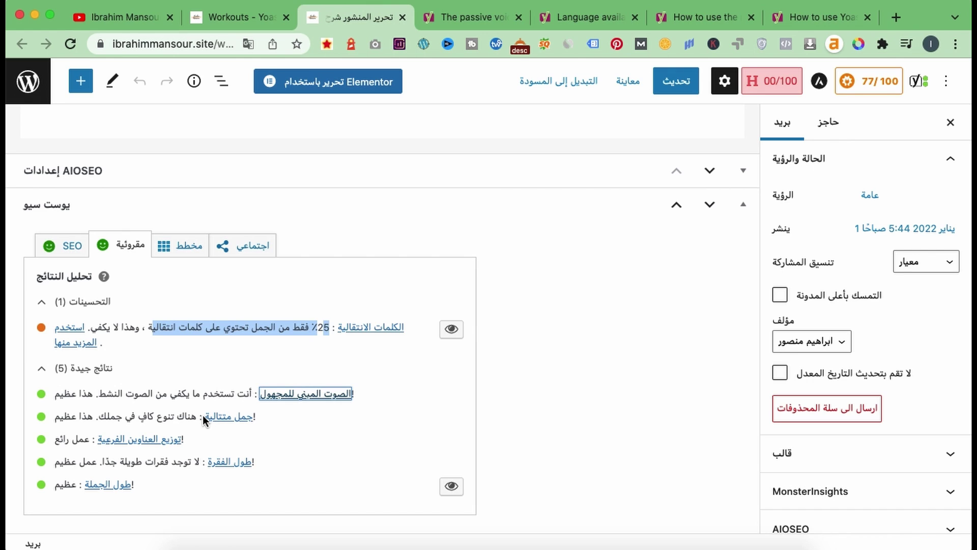
left_click_drag(194, 433, 106, 438)
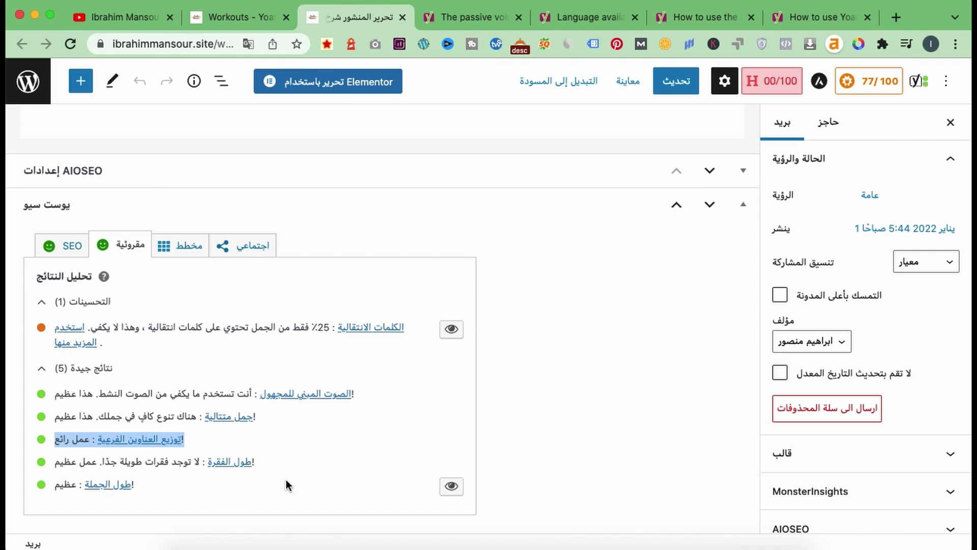
left_click_drag(260, 462, 206, 464)
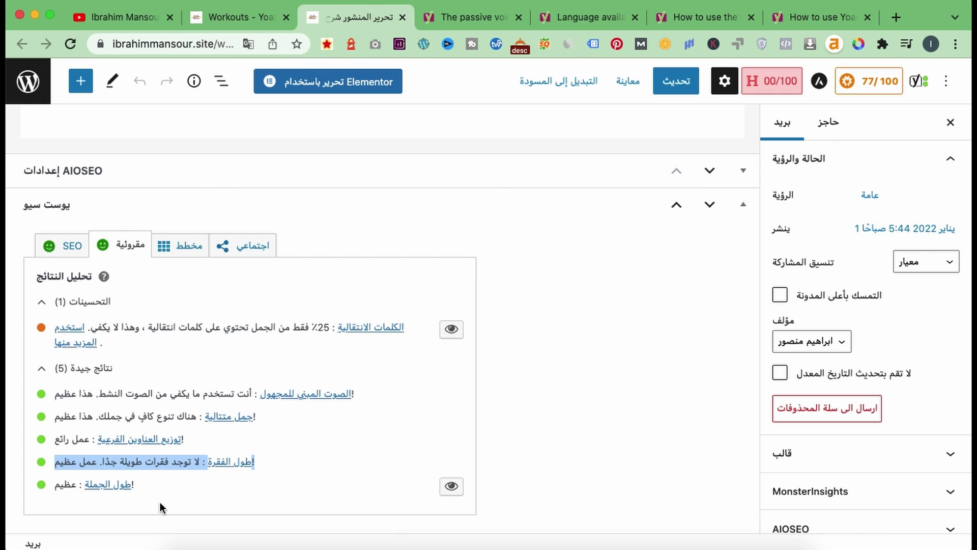
left_click_drag(134, 484, 85, 494)
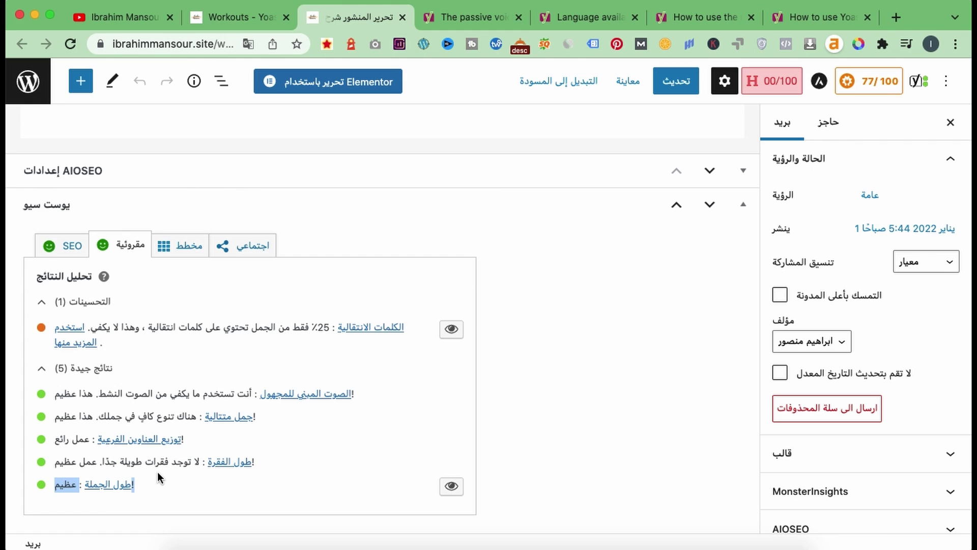
Step: Show the post's Yoast schema settings and look through the page type and article type options, keeping the defaults
left_click(184, 249)
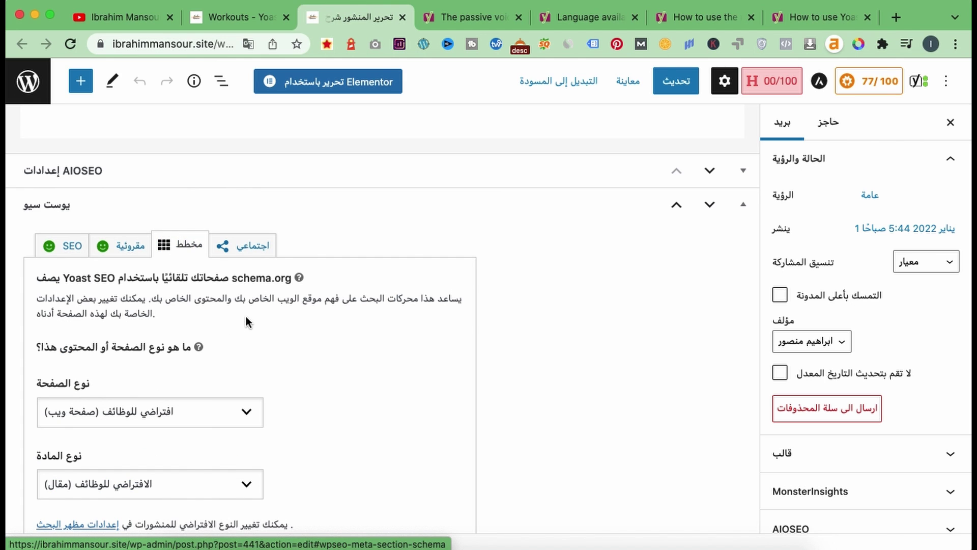
scroll(246, 316, "down", 2)
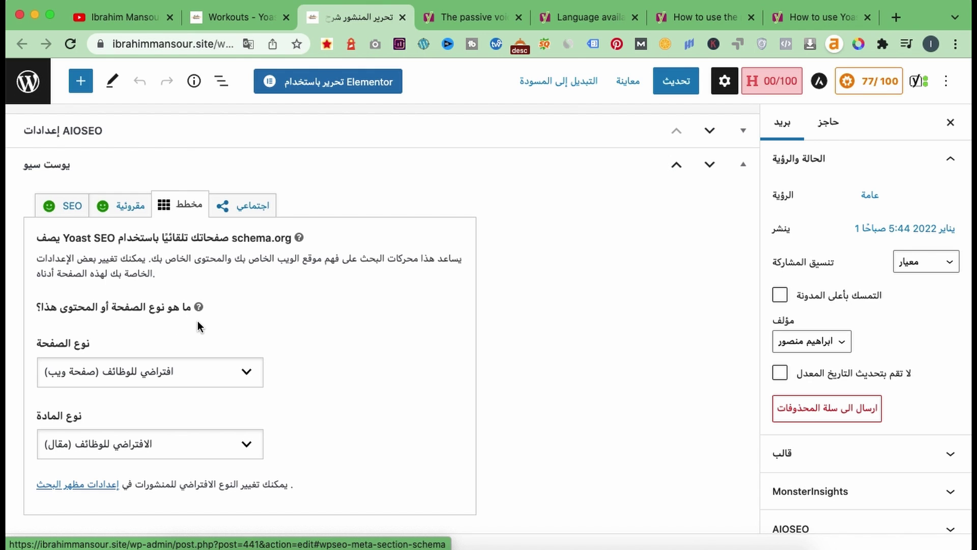
left_click(142, 370)
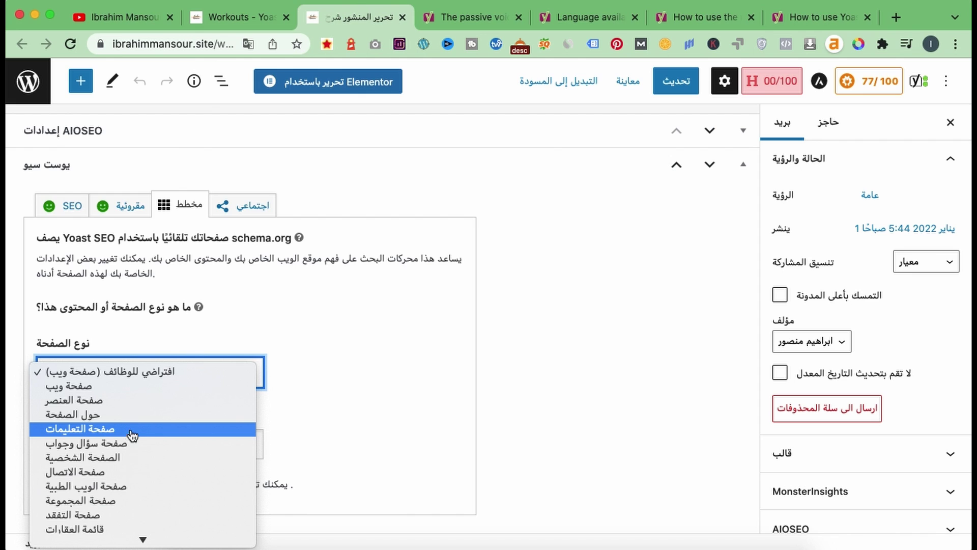
left_click(247, 313)
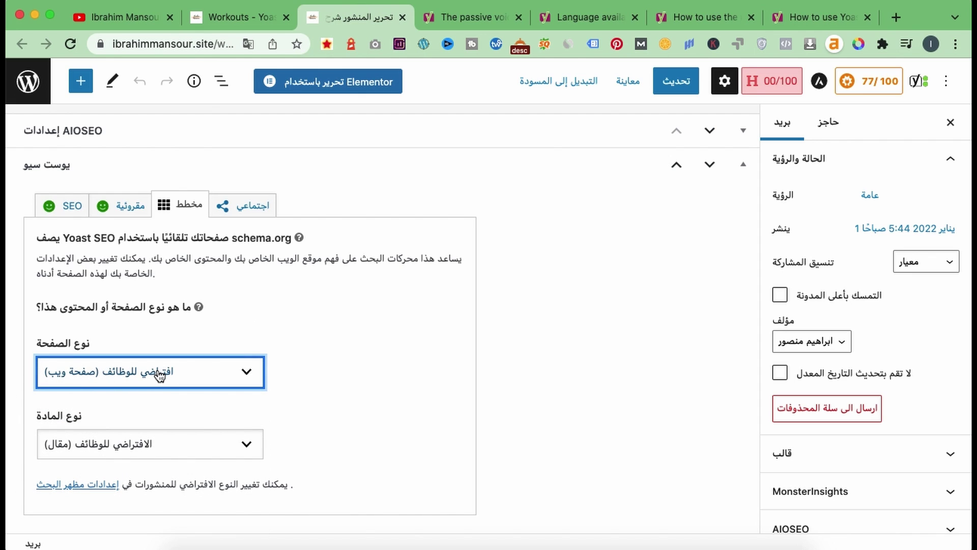
left_click(141, 441)
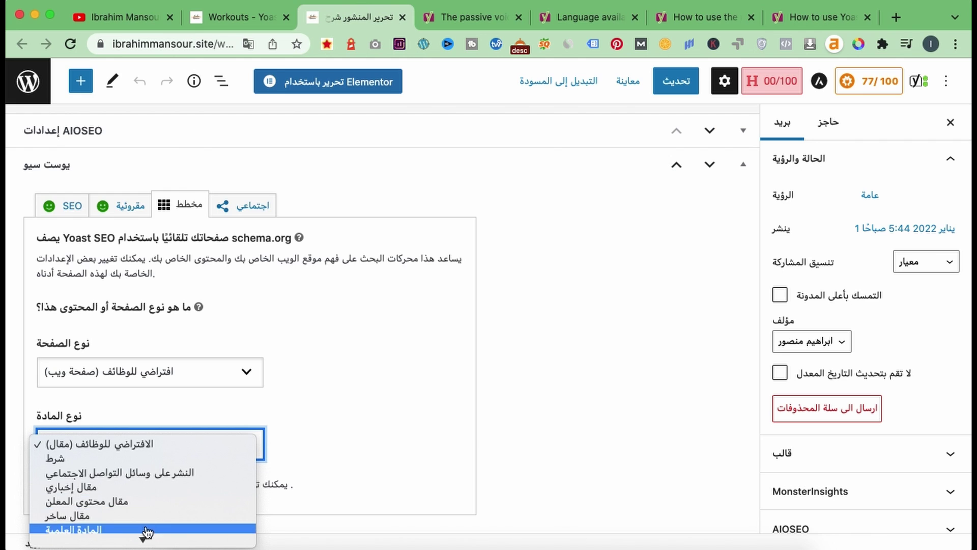
scroll(147, 532, "down", 2)
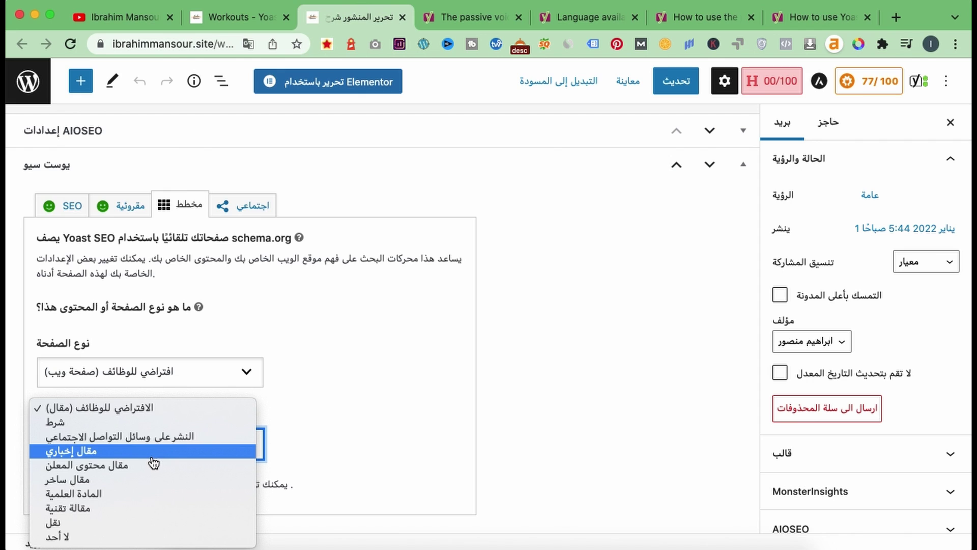
left_click(248, 331)
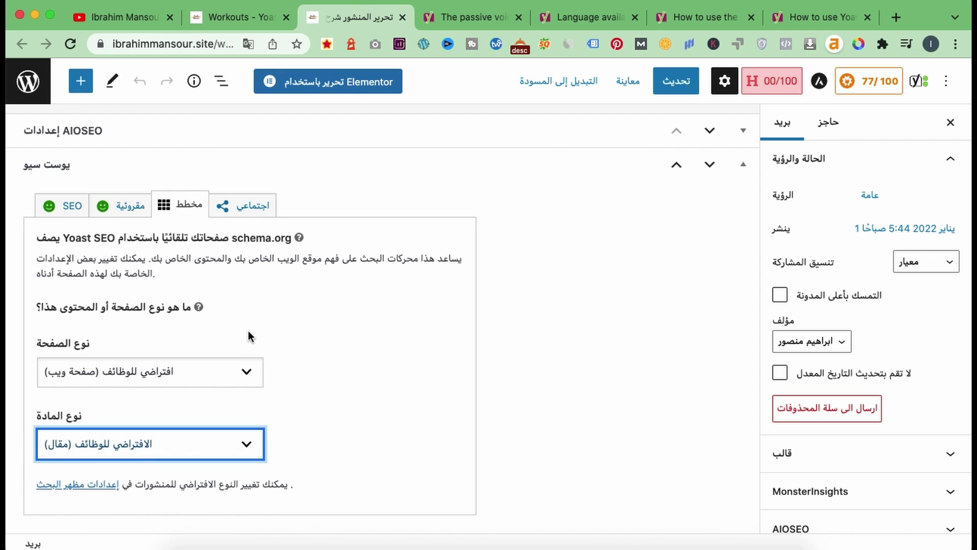
Step: Show the post's Yoast social settings and review the image, title and description fields for Facebook and Twitter
left_click(247, 216)
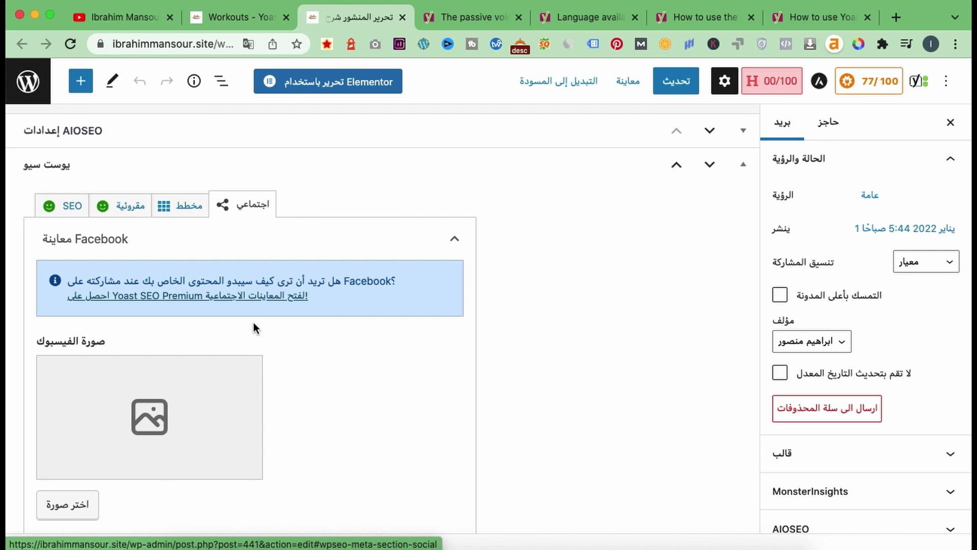
scroll(254, 326, "down", 5)
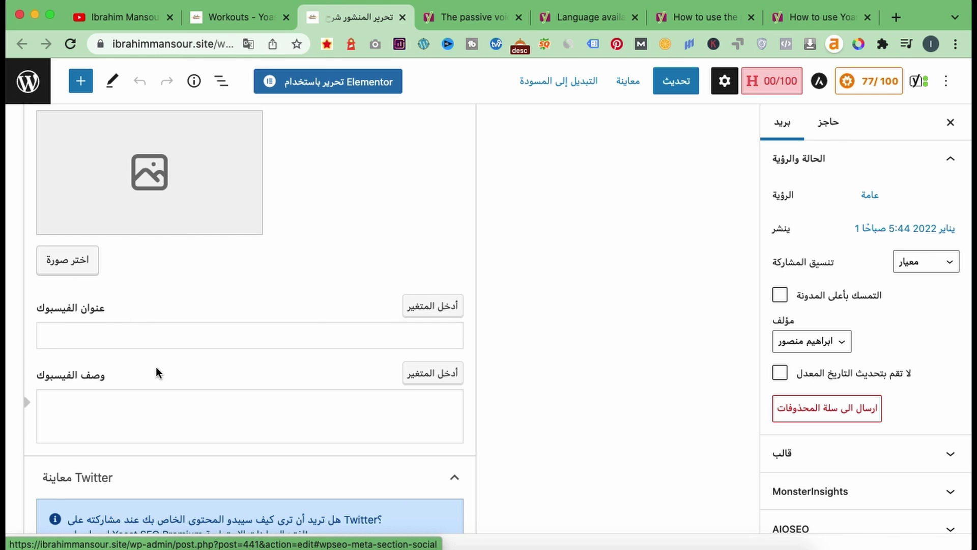
scroll(156, 368, "down", 8)
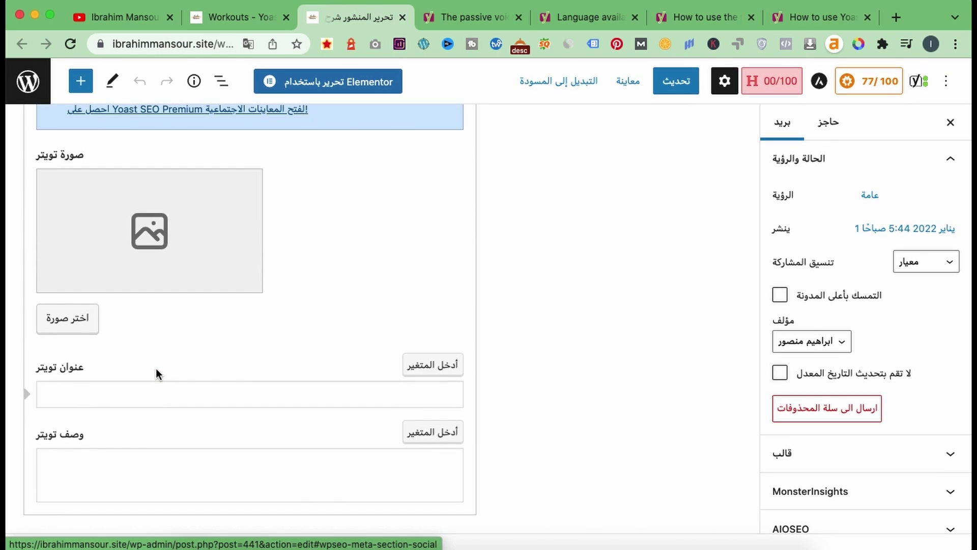
scroll(156, 368, "up", 4)
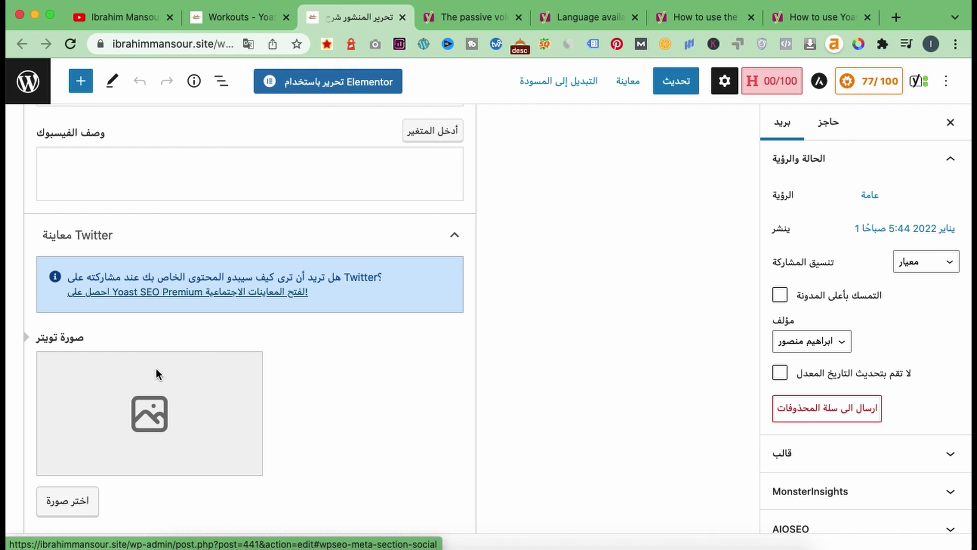
scroll(156, 375, "up", 5)
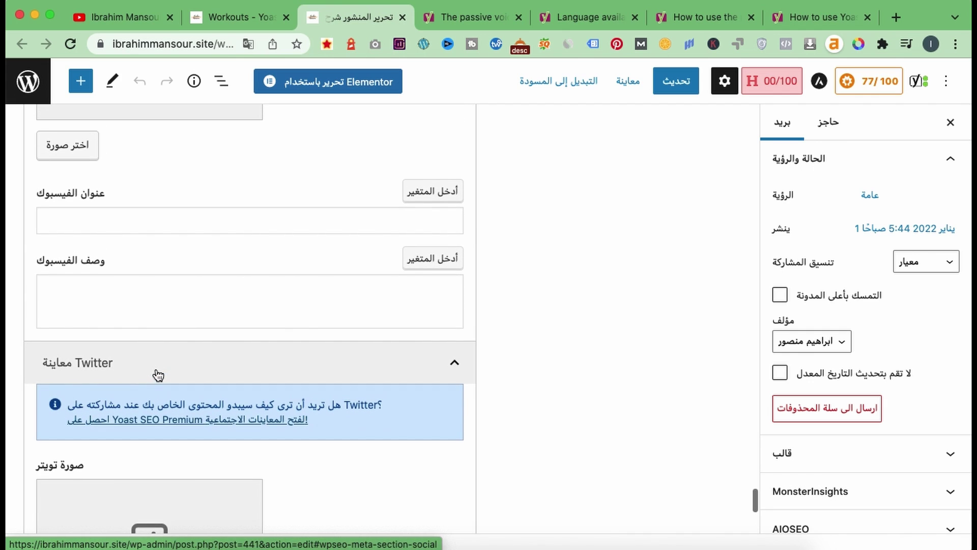
scroll(158, 375, "up", 4)
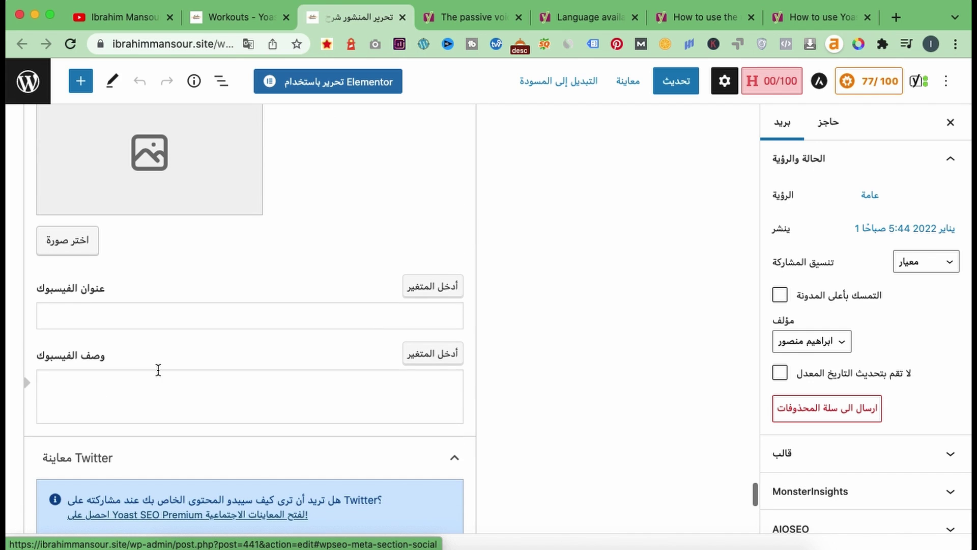